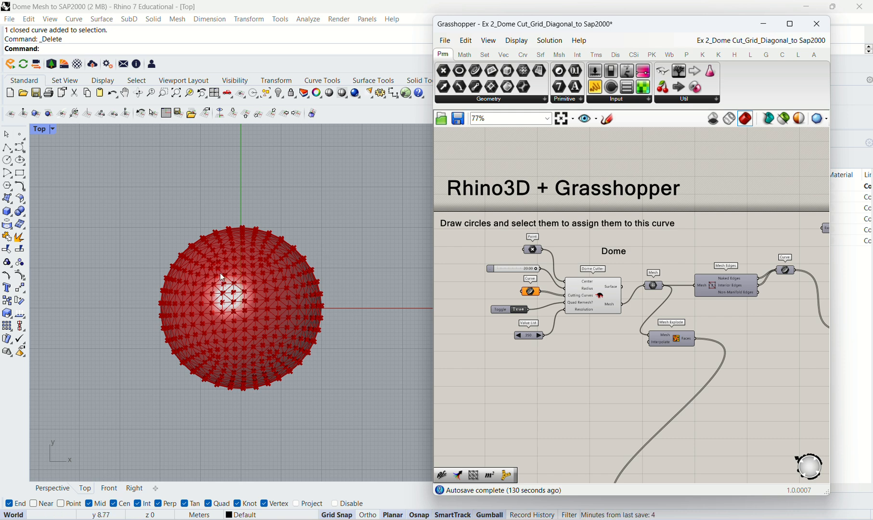
Examine the Dome Cutter component and its Point, radius, Curve, Toggle and Value List inputs.
left_click(310, 182)
scroll(518, 269, "up", 2)
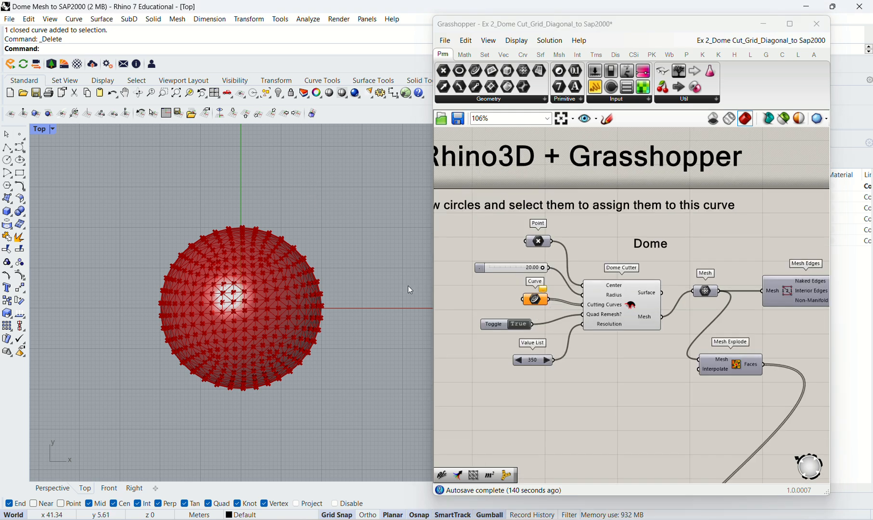
left_click(602, 306)
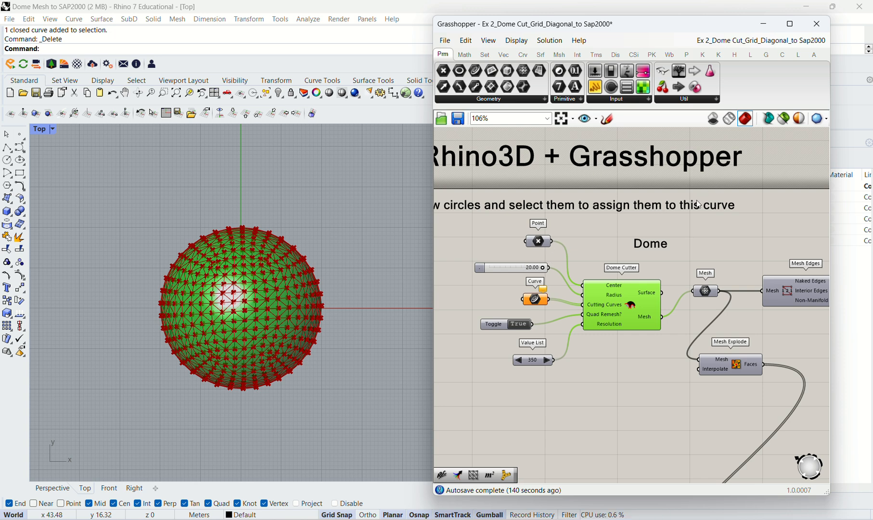
left_click(538, 241)
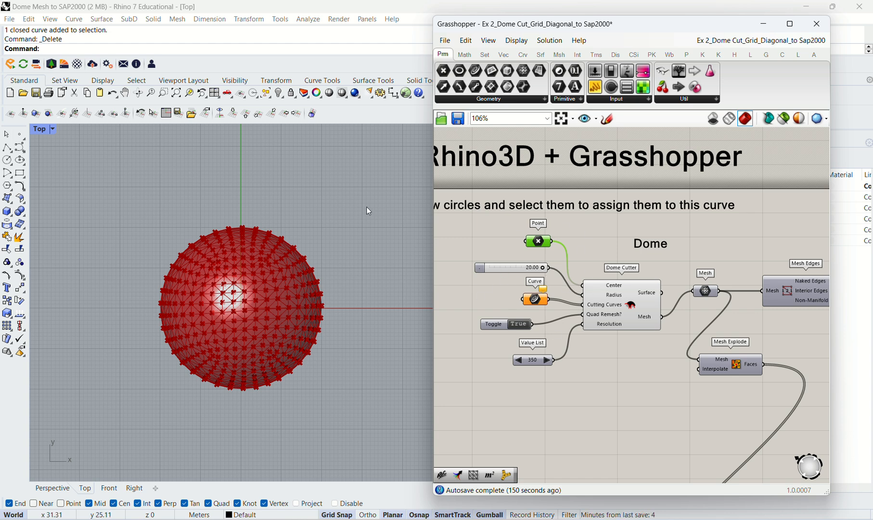
scroll(506, 280, "down", 1)
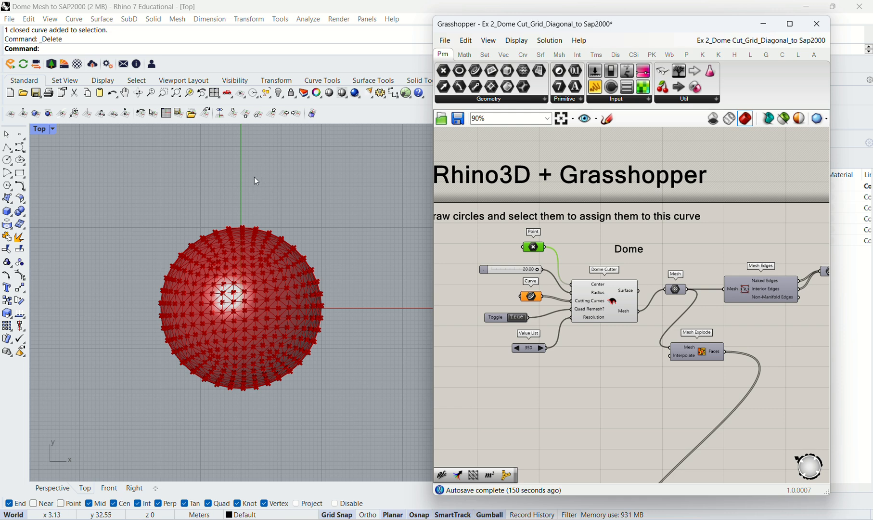
scroll(534, 289, "up", 3)
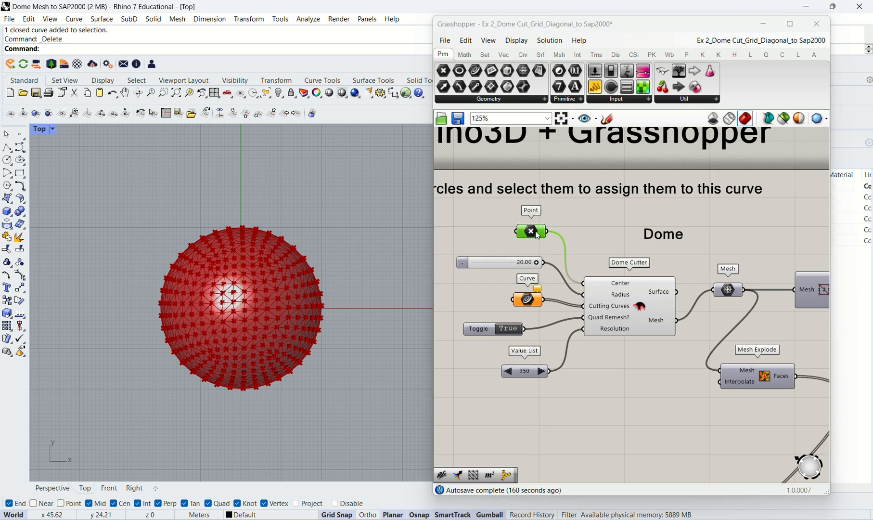
Nudge the radius slider and Curve parameter into new positions, and set the Dome Cutter's resolution to 100.
left_click_drag(518, 264, 507, 254)
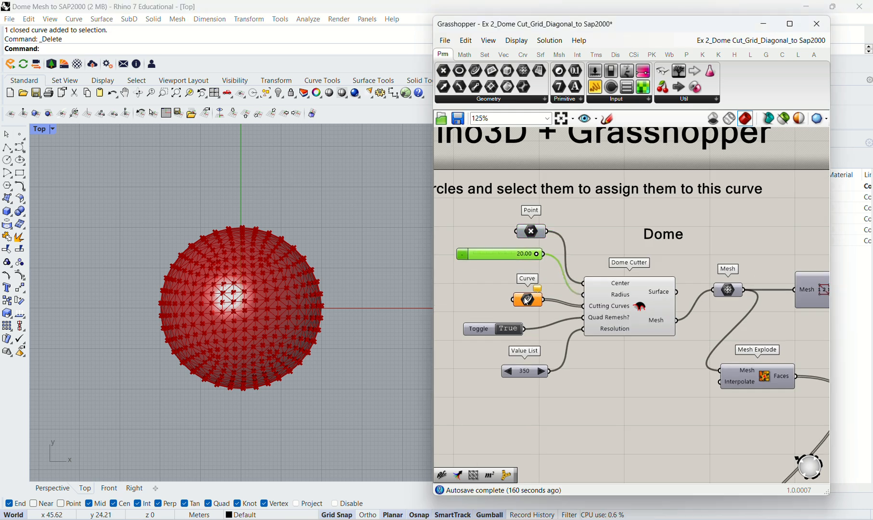
left_click_drag(527, 300, 520, 294)
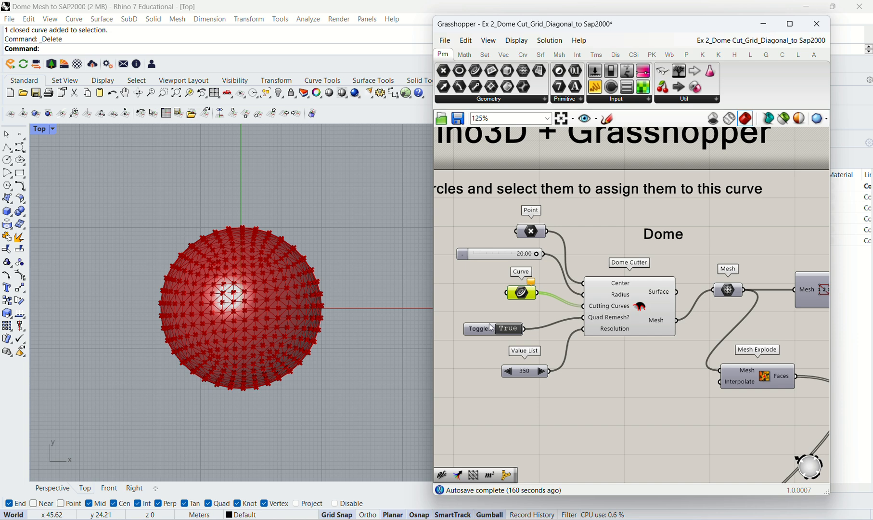
left_click(540, 372)
left_click(640, 305)
left_click(606, 376)
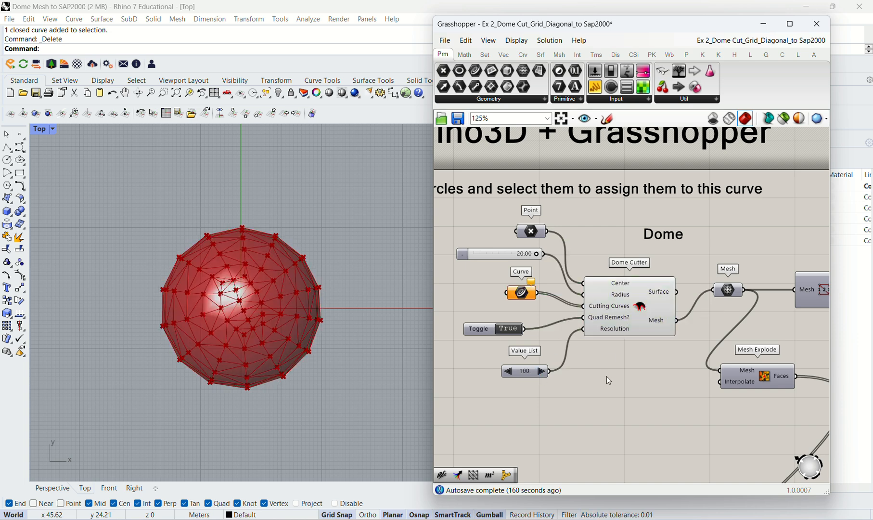
left_click(620, 305)
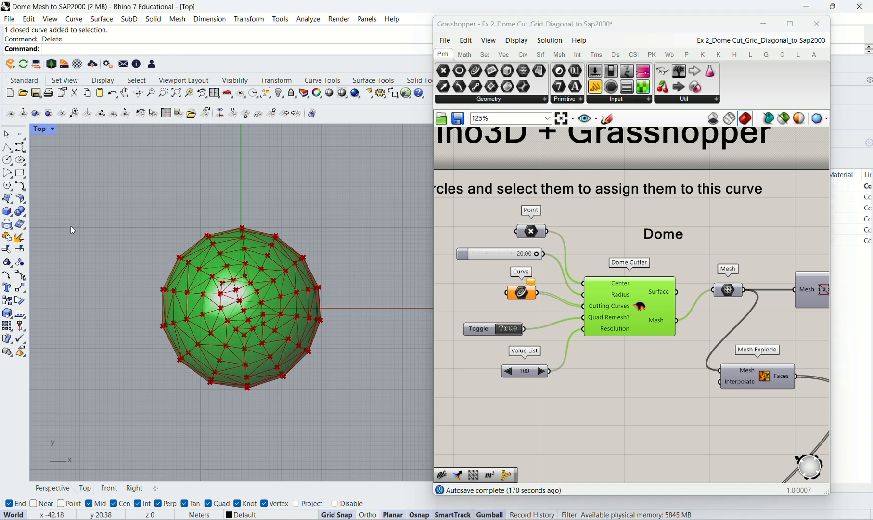
Maximize the Perspective viewport by way of the four-view layout, and place the Grasshopper window beside the dome.
left_click(214, 92)
left_click(215, 92)
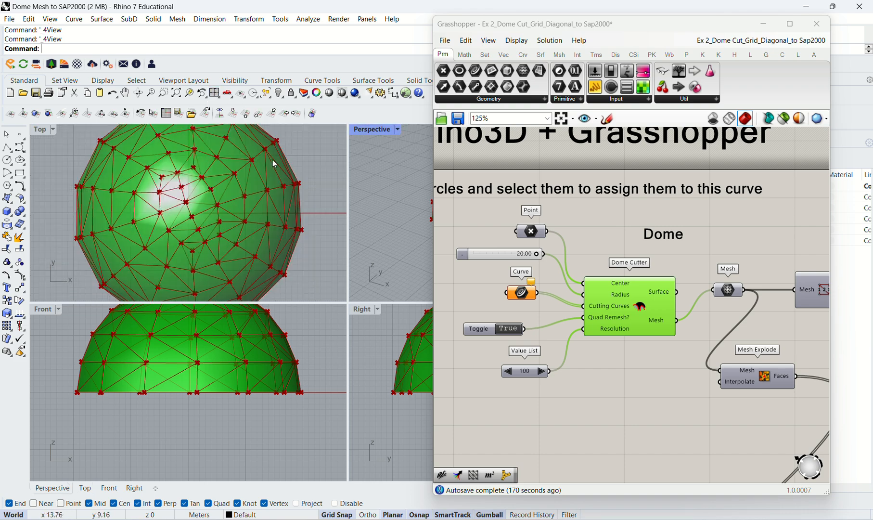
left_click_drag(614, 28, 568, 304)
scroll(417, 212, "down", 3)
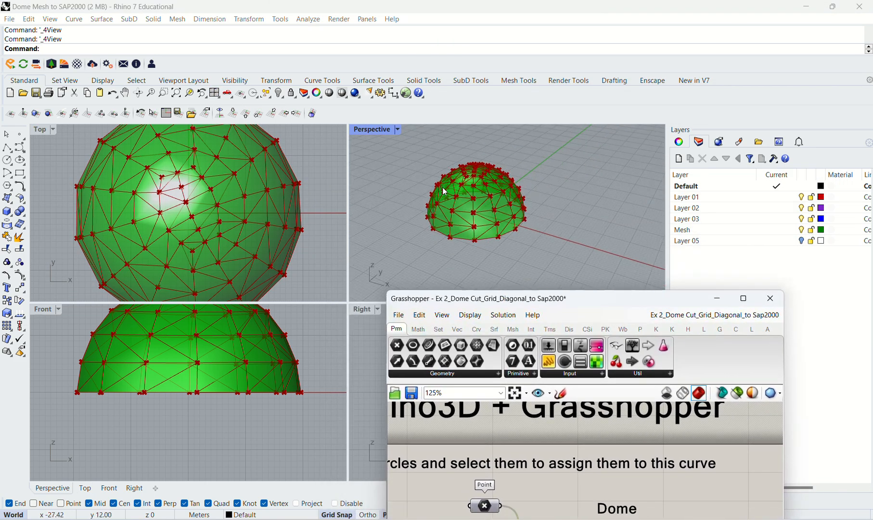
right_click_drag(445, 191, 386, 136)
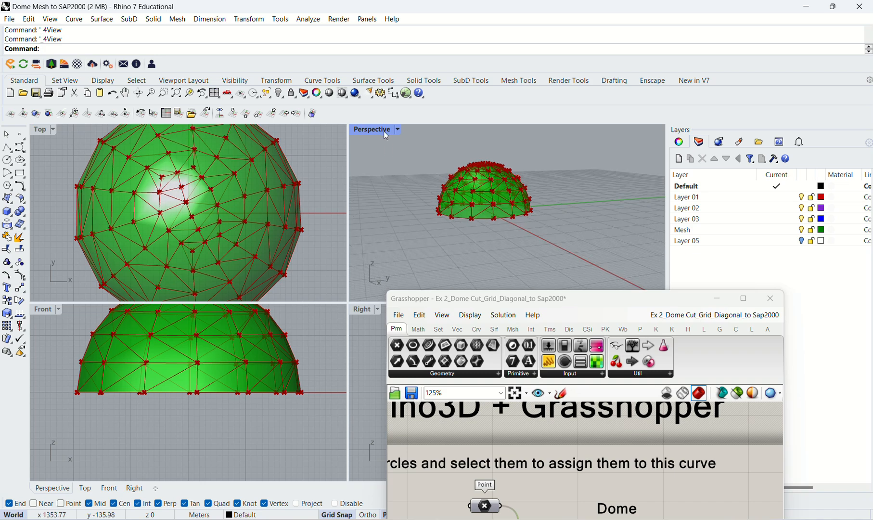
double_click(384, 132)
scroll(238, 317, "down", 4)
right_click_drag(238, 318, 350, 315)
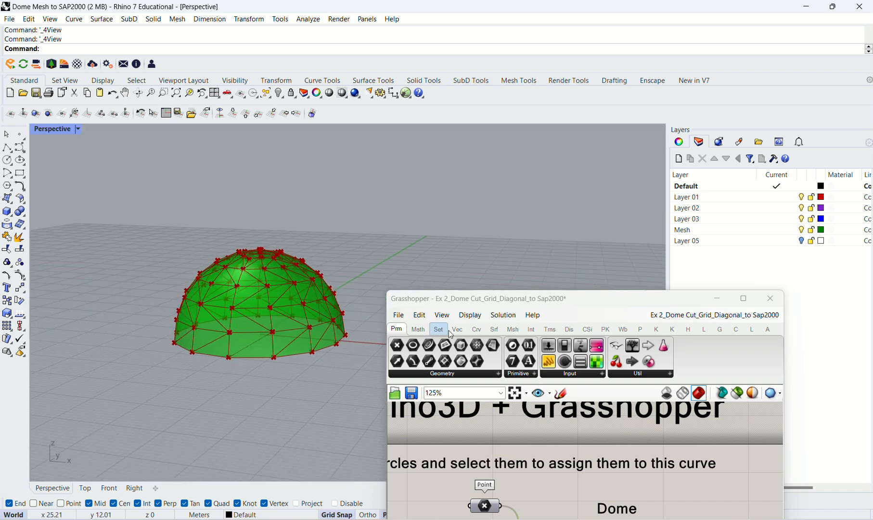
left_click_drag(590, 304, 675, 85)
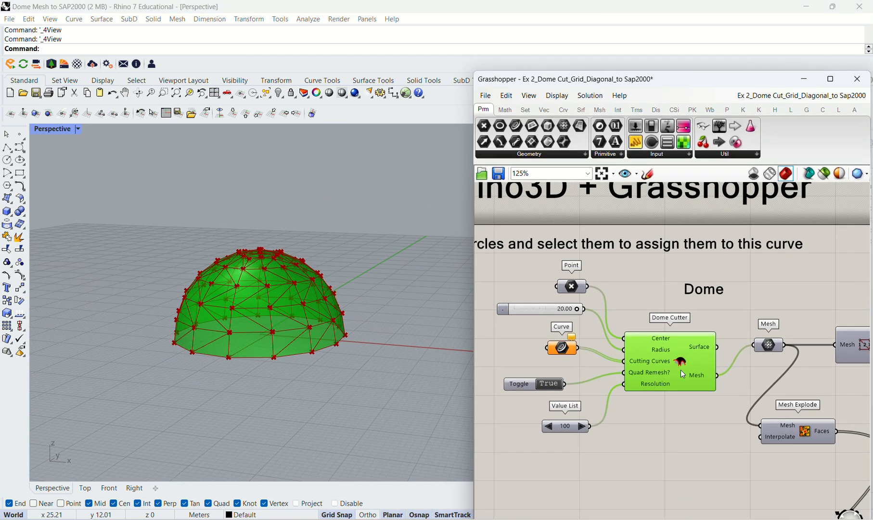
Examine the definition downstream of the Dome Cutter, from Mesh Edges and Mesh Explode through Face Boundaries to List Item.
left_click(634, 286)
left_click(649, 359)
mouse_move(673, 362)
left_mouse_down()
mouse_move(674, 347)
mouse_move(681, 350)
left_mouse_up()
scroll(629, 308, "down", 4)
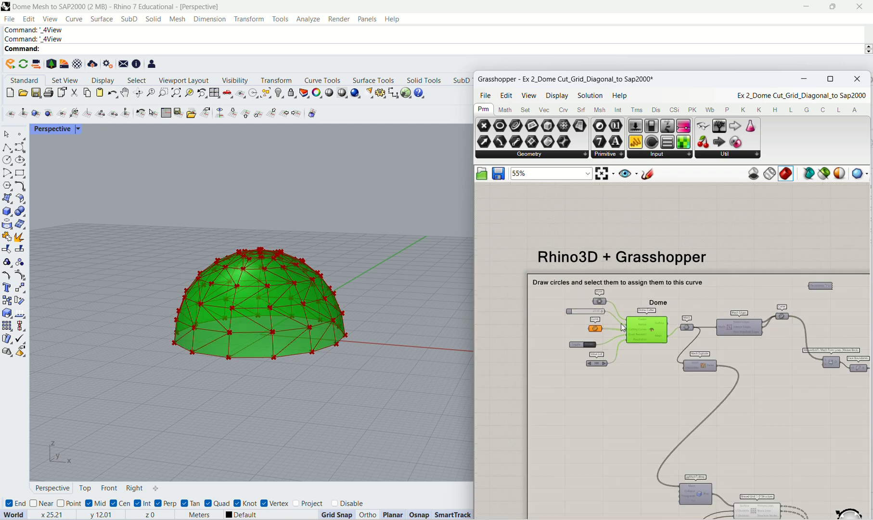
scroll(674, 343, "down", 4)
scroll(762, 358, "up", 4)
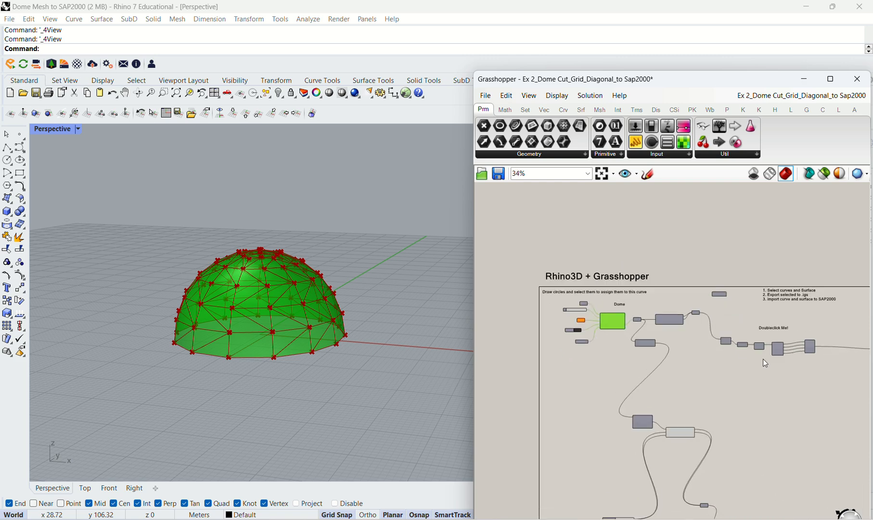
scroll(643, 313, "up", 1)
scroll(637, 306, "up", 3)
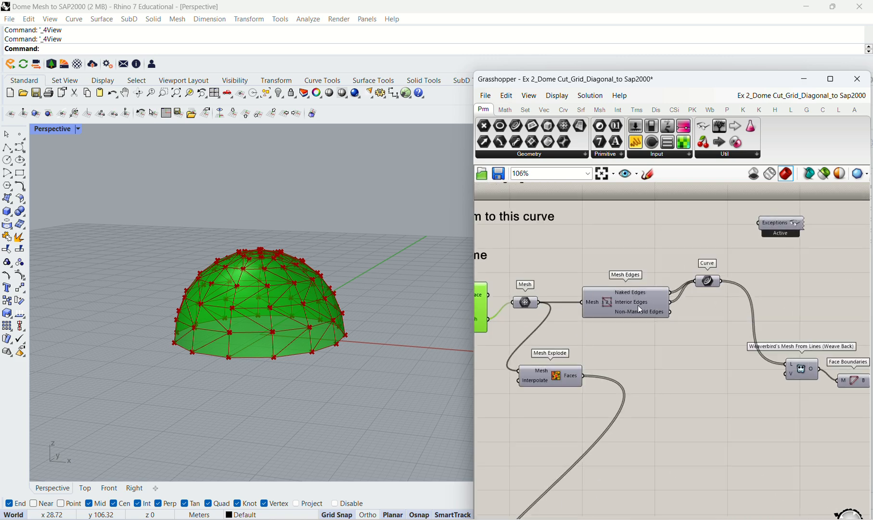
scroll(594, 278, "down", 3)
scroll(826, 352, "up", 5)
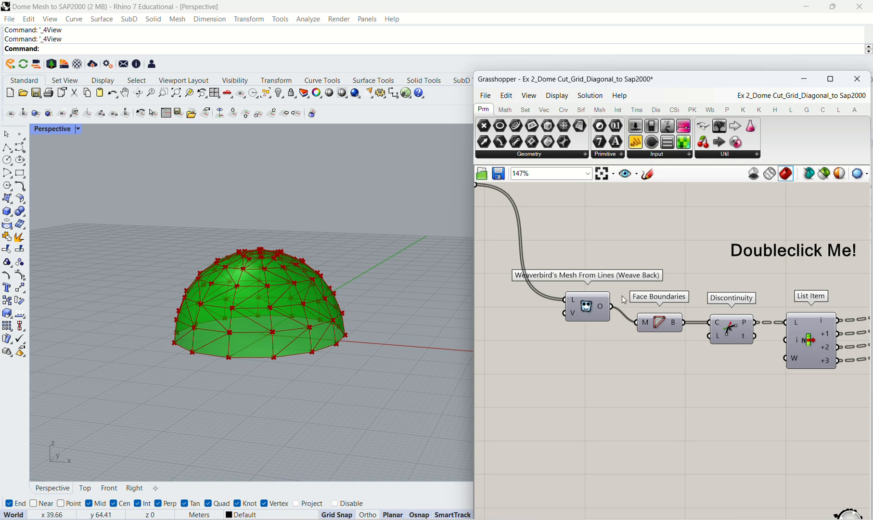
scroll(751, 264, "down", 4)
scroll(716, 292, "down", 2)
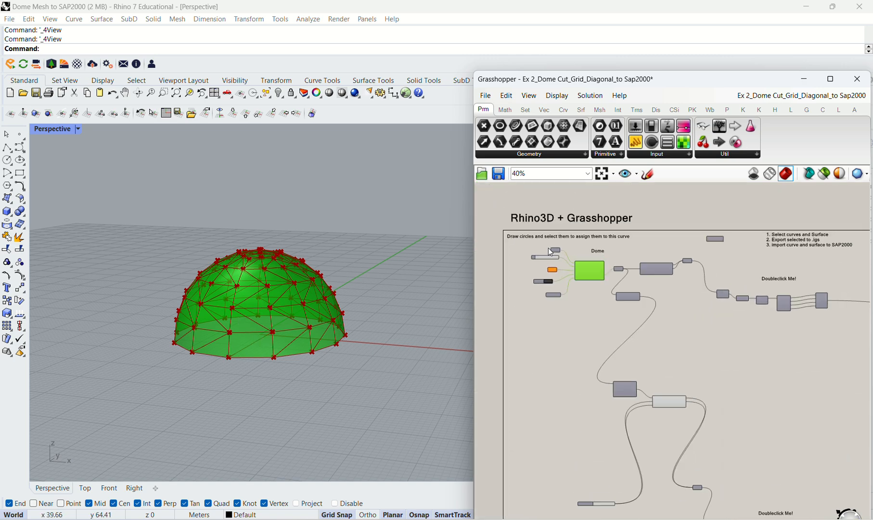
Move the Dome Cutter component slightly up and closer to its input parameters.
right_click_drag(255, 246, 231, 280)
scroll(580, 282, "up", 3)
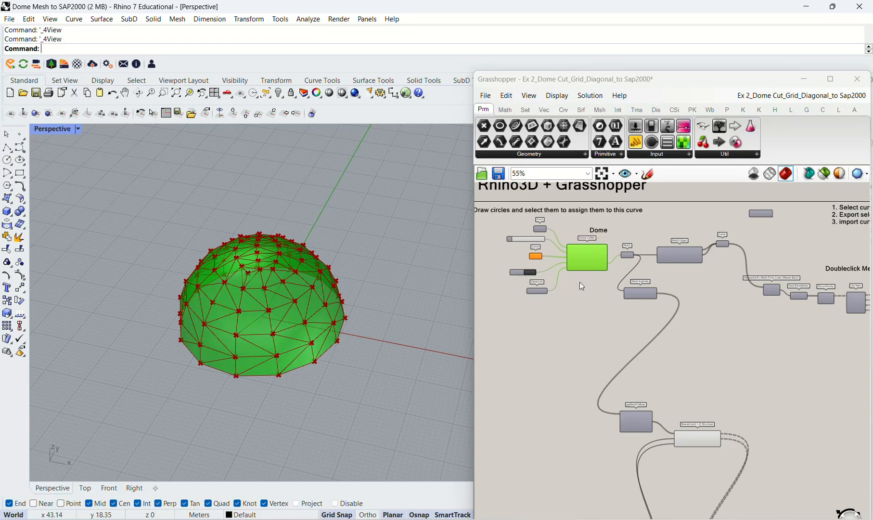
left_click(585, 250)
left_click(586, 251)
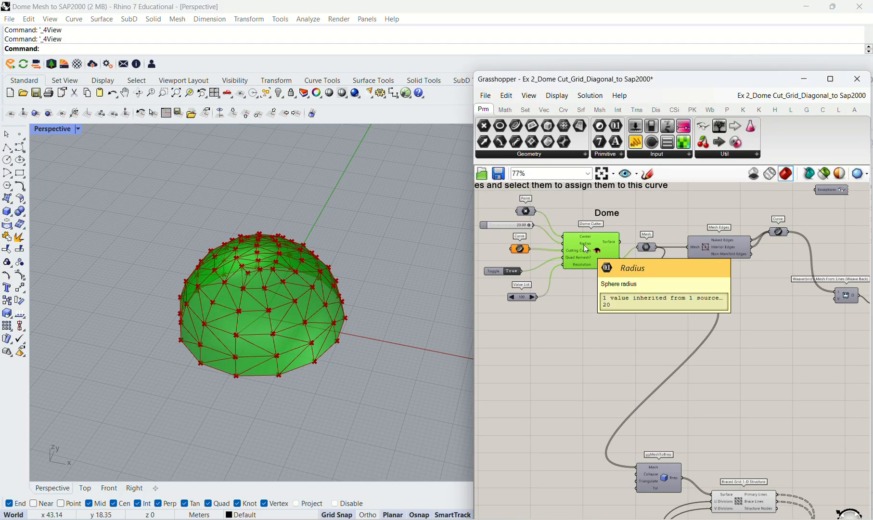
left_click_drag(588, 247, 585, 235)
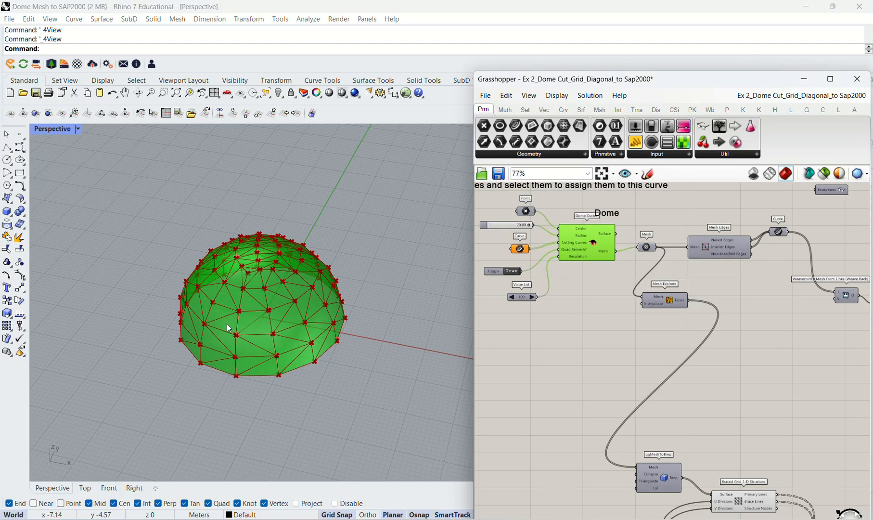
Inspect the dome mesh from a lower angle and set the Dome Cutter's resolution to 150.
scroll(267, 319, "up", 4)
scroll(276, 302, "down", 6)
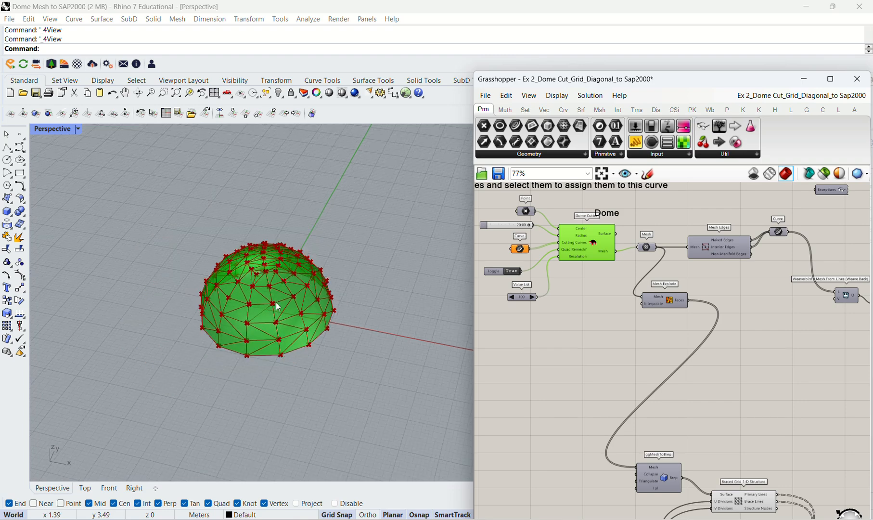
scroll(275, 302, "up", 4)
right_click_drag(276, 301, 320, 257)
scroll(511, 243, "down", 2)
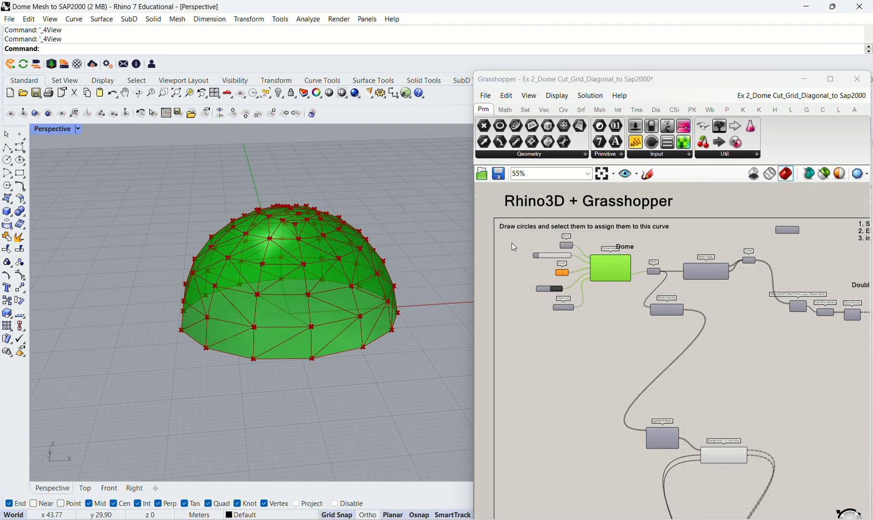
scroll(592, 324, "up", 5)
left_click(628, 382)
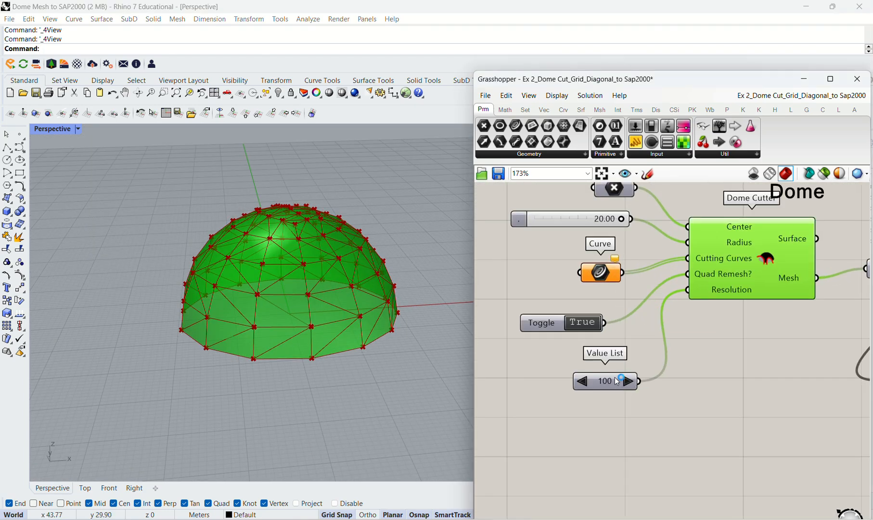
Shift the radius slider toward the Dome Cutter and bring it back above the Curve parameter.
left_click(621, 220)
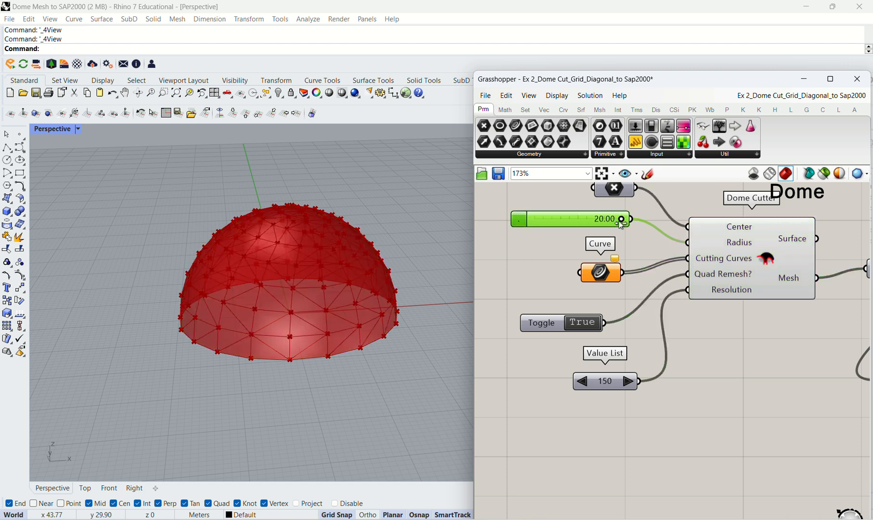
left_click_drag(561, 224, 593, 221)
left_click_drag(645, 223, 714, 232)
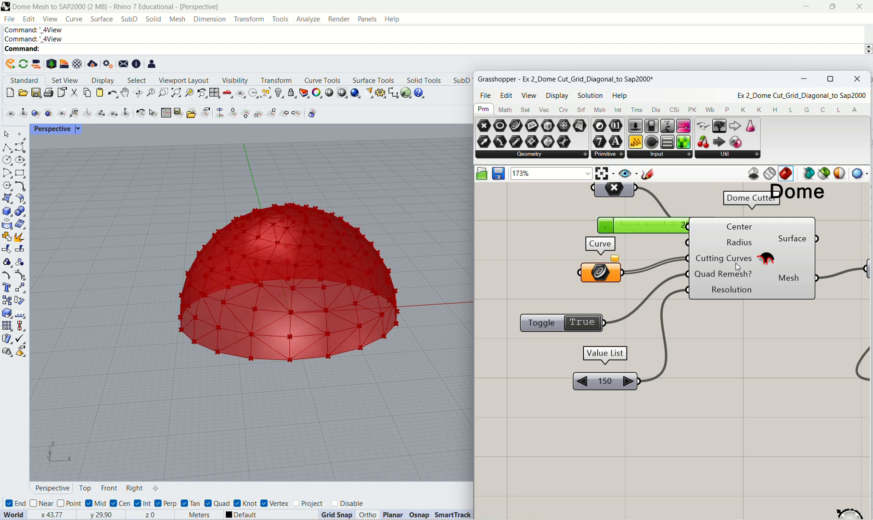
scroll(232, 285, "down", 2)
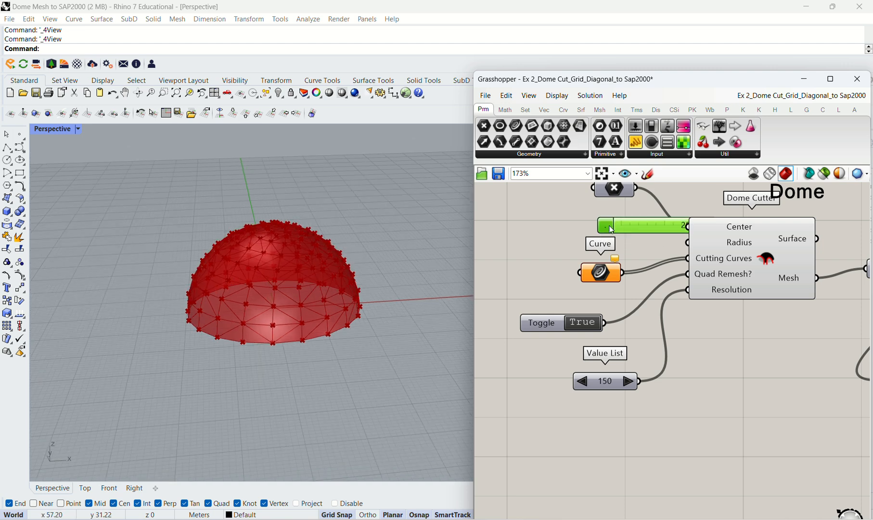
left_click_drag(611, 229, 528, 226)
left_click(727, 338)
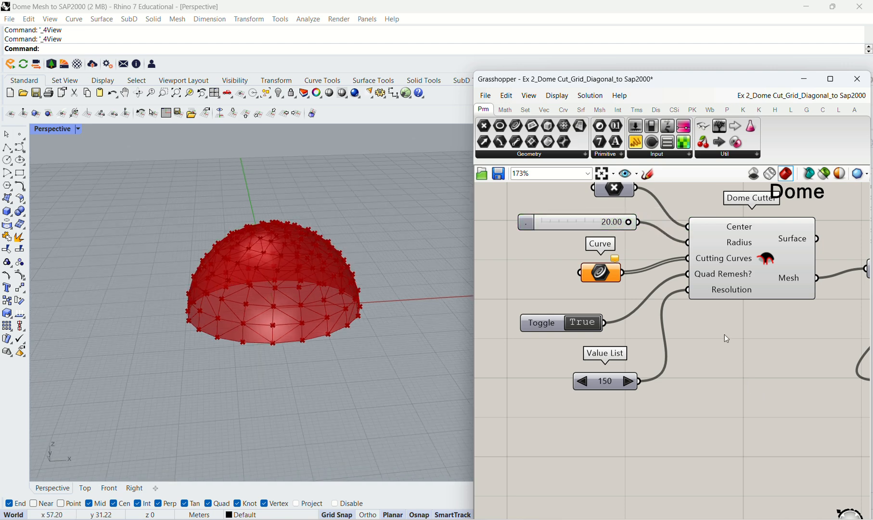
Set the Dome Cutter's resolution to 200 and check the resulting mesh from above.
left_click(613, 385)
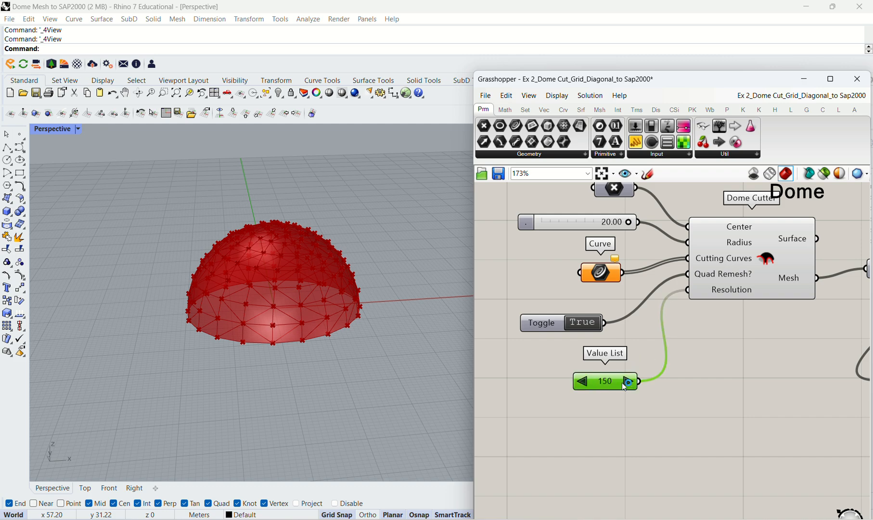
left_click(626, 381)
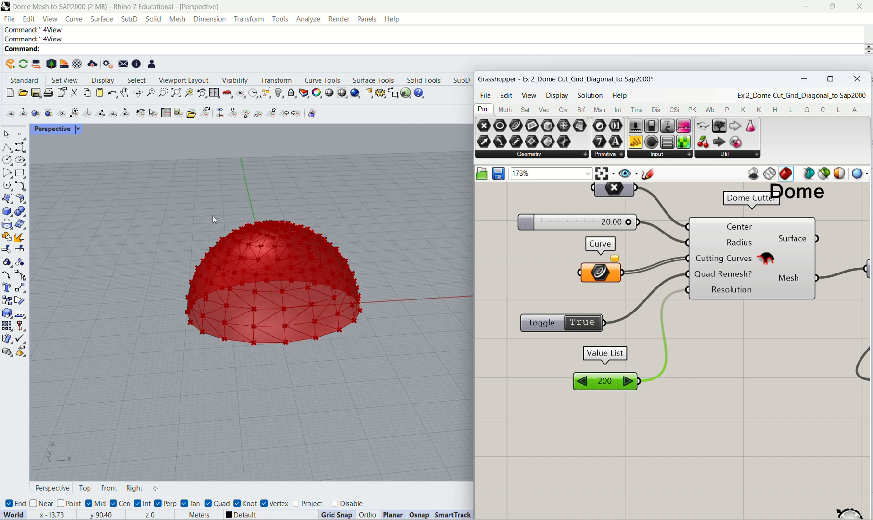
scroll(242, 280, "up", 2)
right_click_drag(240, 249, 305, 362)
scroll(316, 336, "down", 5)
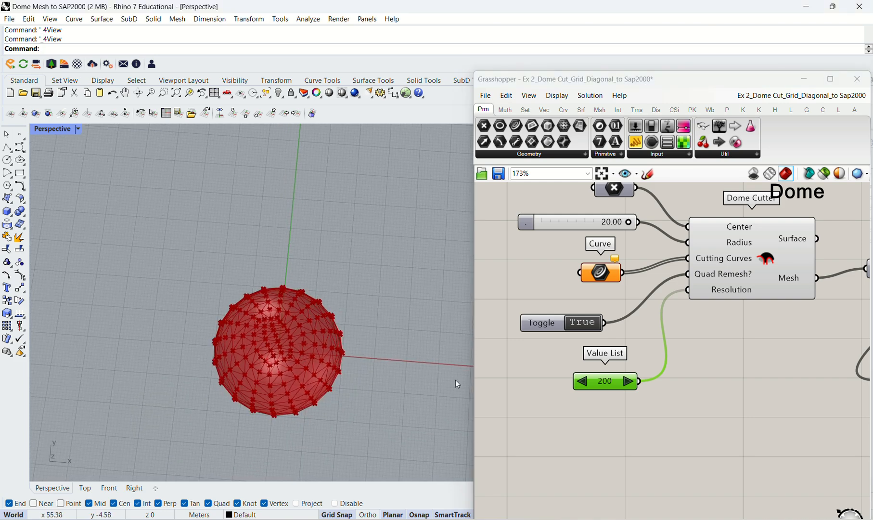
Try a Dome Cutter resolution of 250, restore it to 200, and view the dome from the side.
left_click(628, 381)
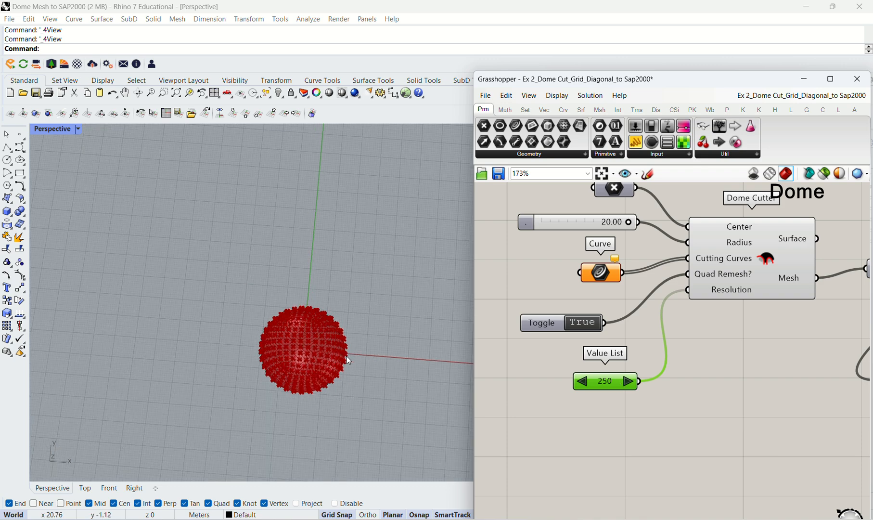
right_click_drag(346, 357, 293, 288)
scroll(273, 346, "up", 3)
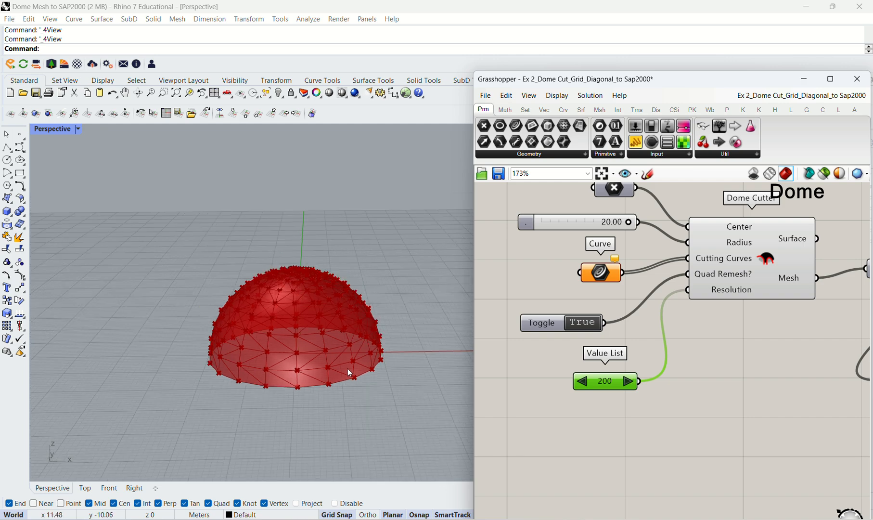
right_click_drag(351, 368, 283, 308)
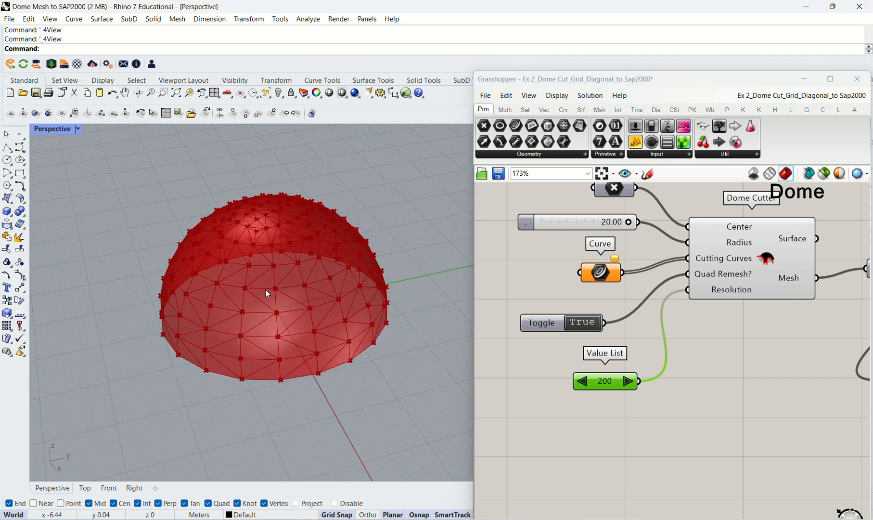
Select the Dome Cutter to highlight its mesh and examine the dome from the front.
right_click_drag(311, 273, 267, 288)
right_click_drag(260, 340, 219, 321)
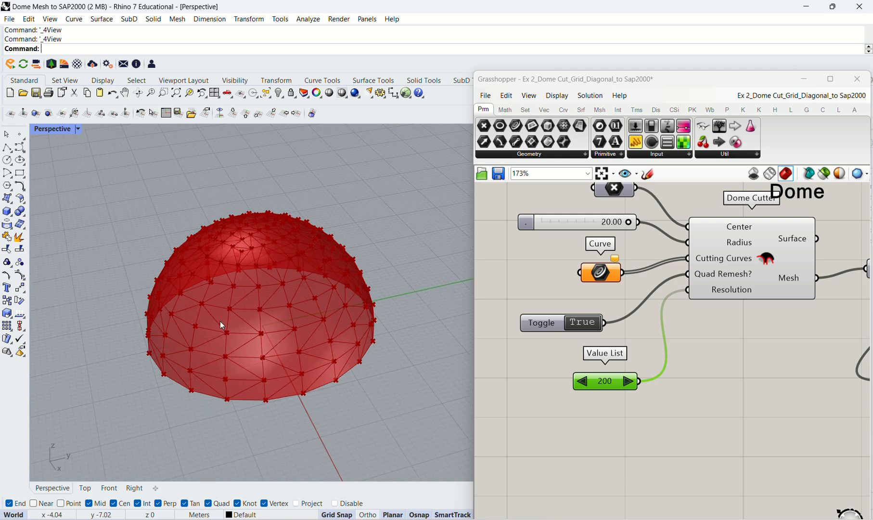
left_click(769, 268)
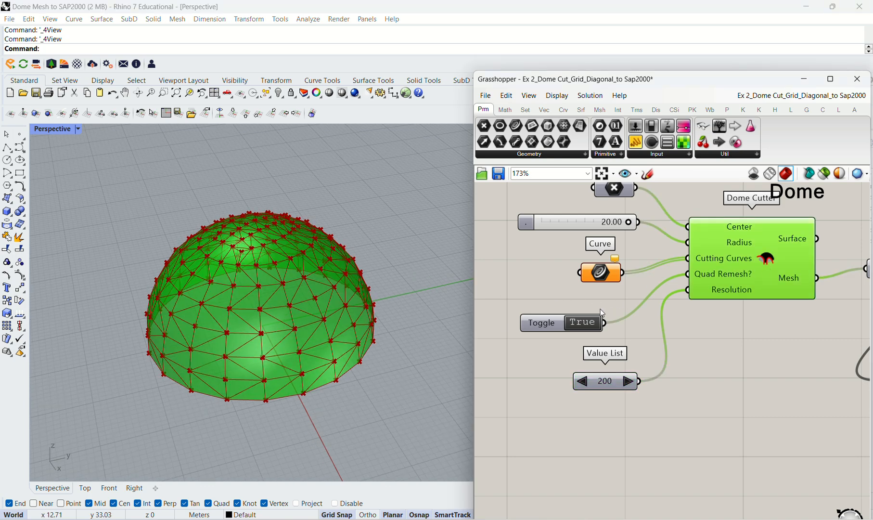
scroll(601, 312, "down", 5)
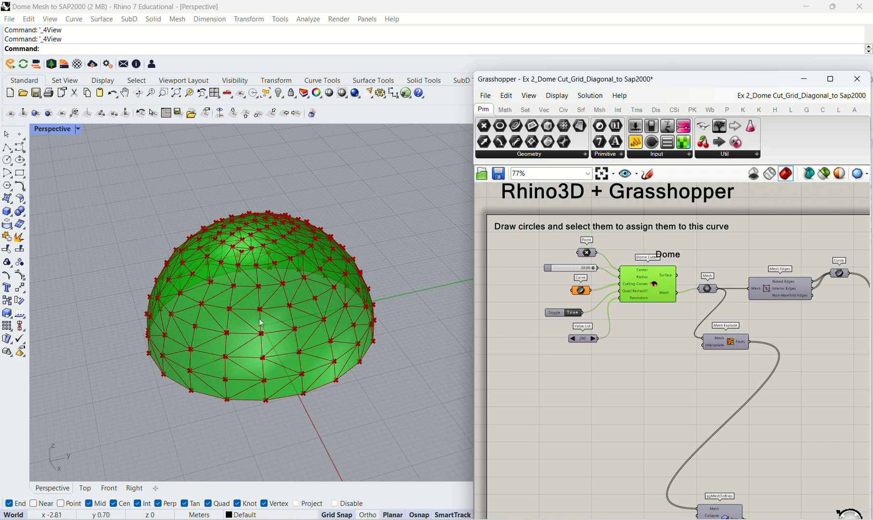
scroll(261, 322, "up", 2)
right_click_drag(273, 329, 374, 309)
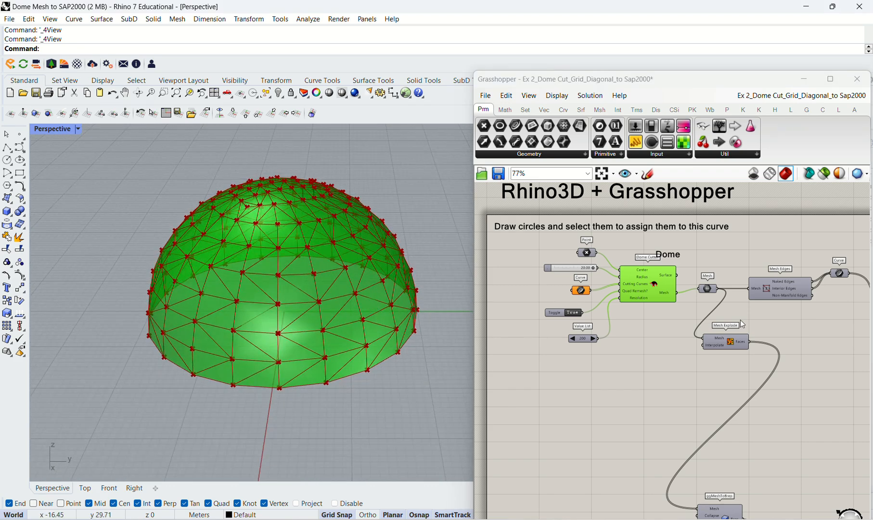
scroll(617, 337, "down", 2)
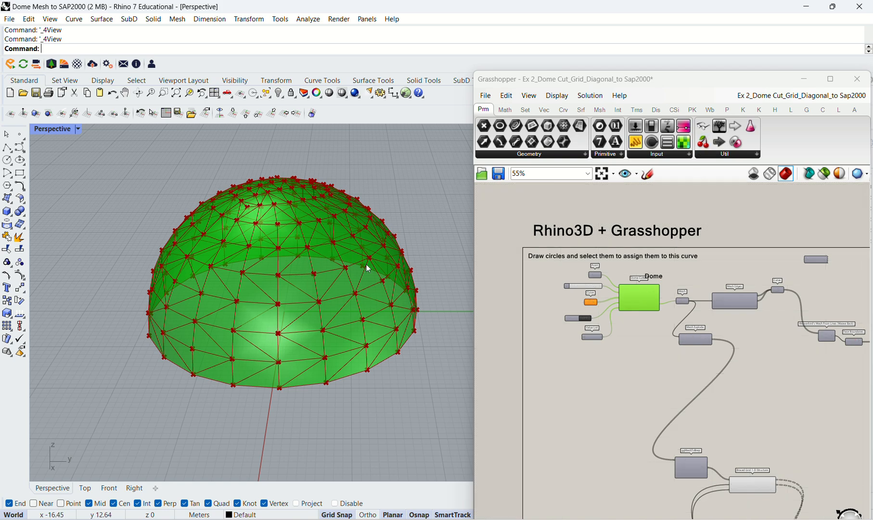
Clear the Dome Cutter selection and inspect the triangulated dome faces up close from several angles.
left_click(536, 299)
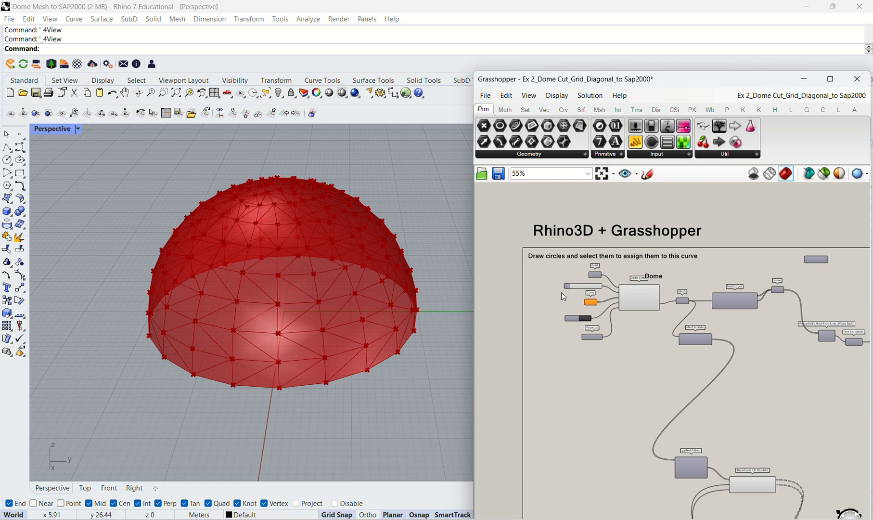
right_click_drag(269, 279, 254, 251)
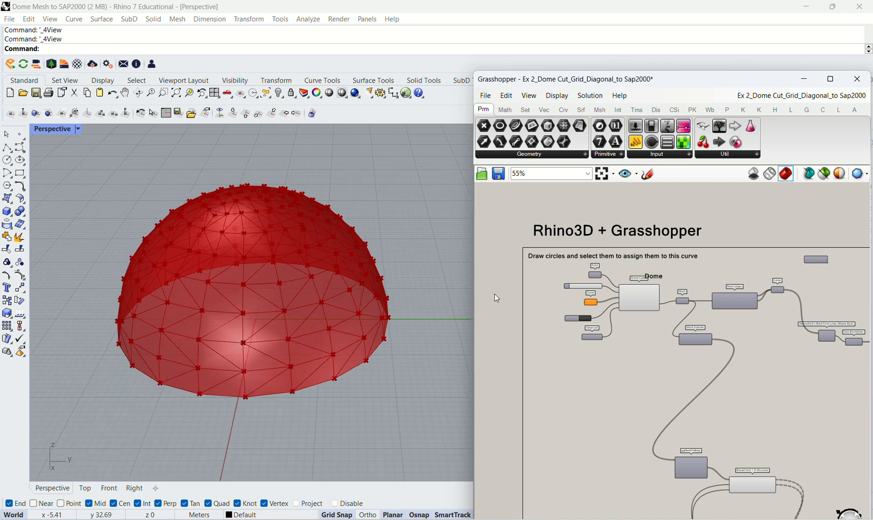
scroll(219, 231, "down", 3)
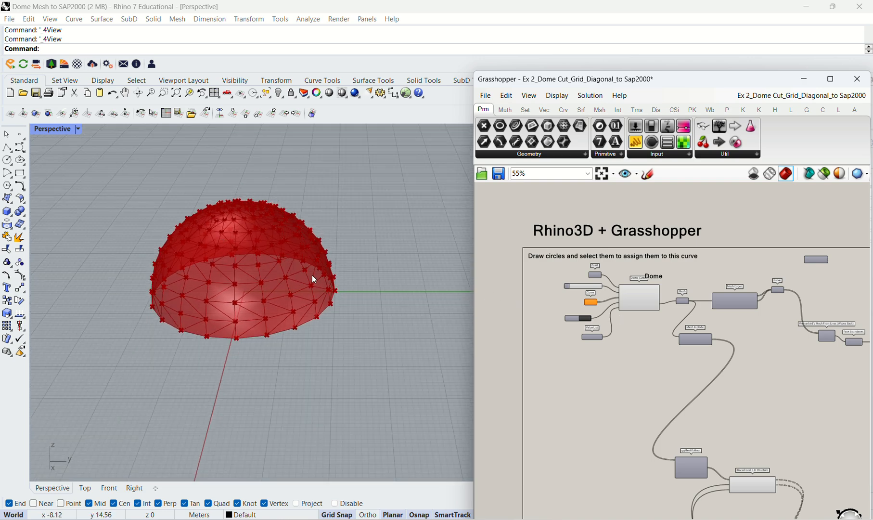
scroll(312, 274, "down", 2)
right_click_drag(343, 260, 312, 271)
scroll(297, 260, "up", 2)
scroll(298, 259, "up", 3)
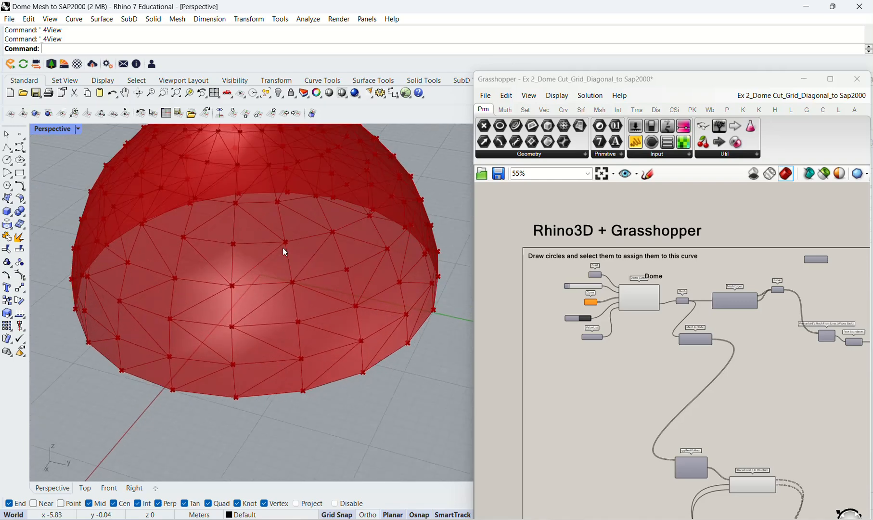
scroll(751, 332, "up", 2)
Select the Mesh Edges component and the Dome Cutter in turn to compare their geometry on the dome.
left_click(731, 293)
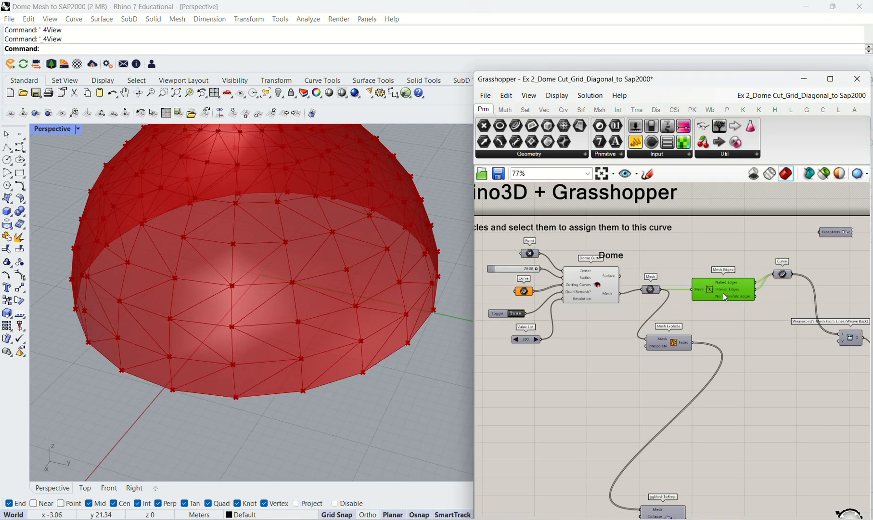
left_click(570, 295)
scroll(570, 295, "down", 2)
right_click_drag(721, 463, 679, 417)
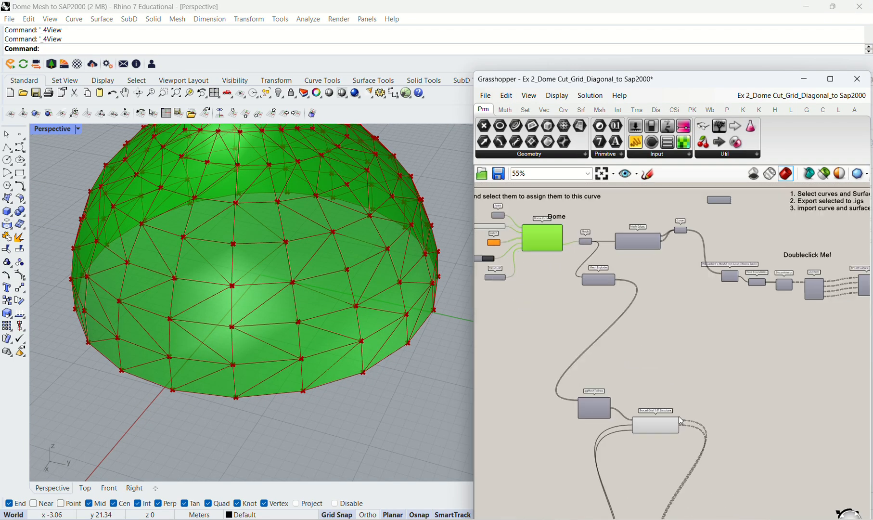
Highlight the Braced Grid 1-D Structure's lines on the dome, clear the selection, and examine the component's inputs and outputs.
left_click(666, 428)
scroll(259, 291, "down", 1)
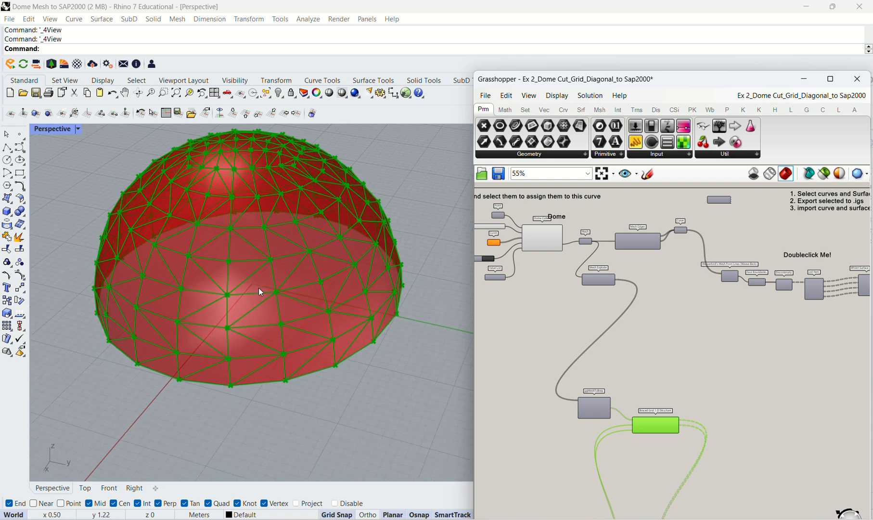
scroll(614, 375, "down", 3)
scroll(649, 404, "up", 3)
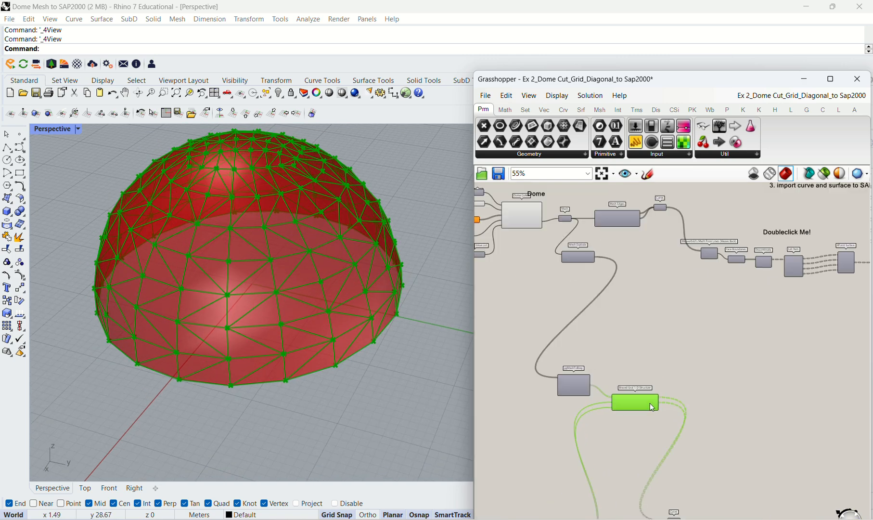
left_click(671, 353)
scroll(642, 407, "up", 3)
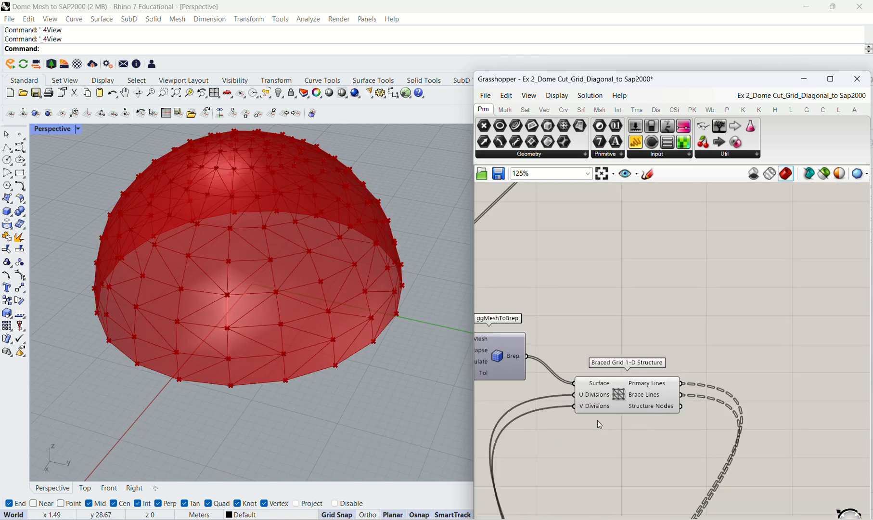
Review the overall definition and highlight the Braced Grid 1-D Structure's output again.
scroll(628, 402, "down", 5)
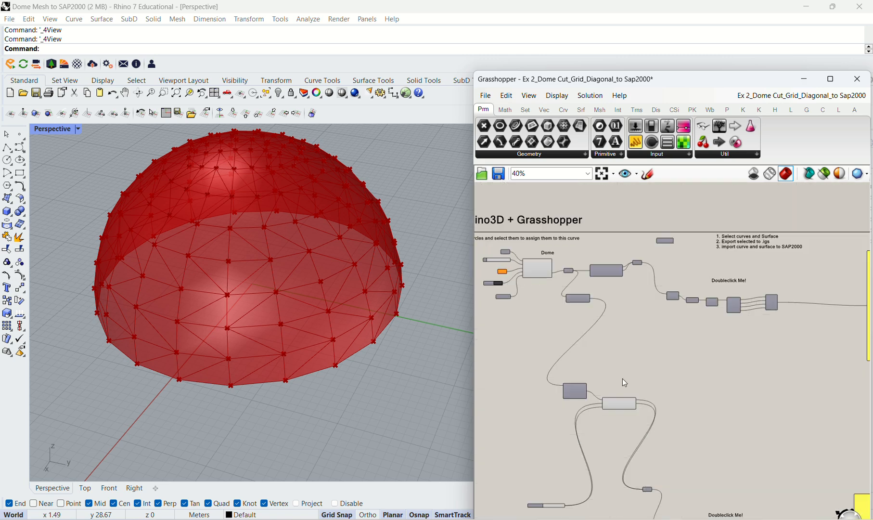
scroll(604, 272, "up", 2)
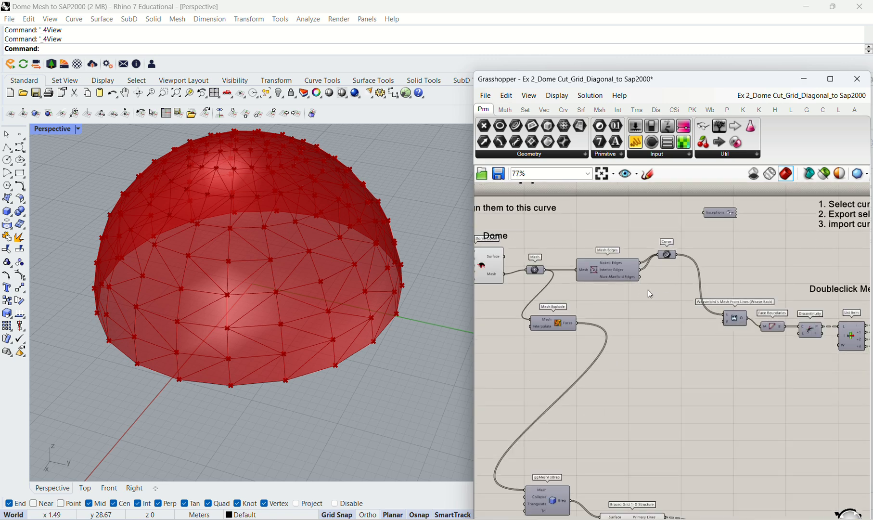
scroll(648, 290, "down", 4)
scroll(608, 356, "up", 2)
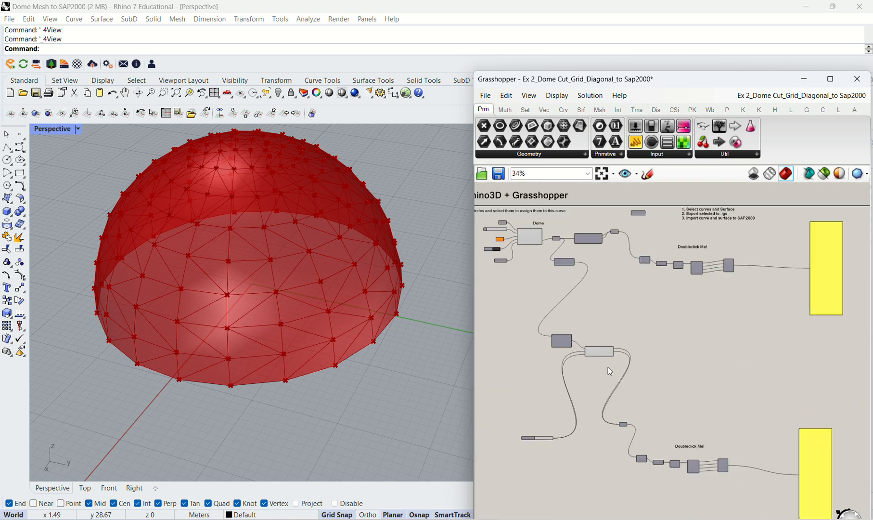
left_click(600, 350)
scroll(597, 349, "up", 3)
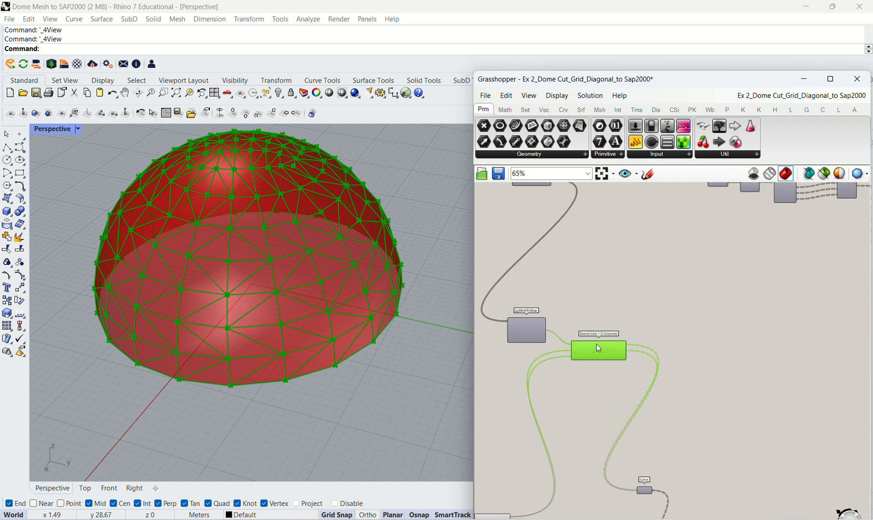
scroll(596, 344, "down", 3)
scroll(712, 473, "up", 2)
scroll(563, 298, "up", 4)
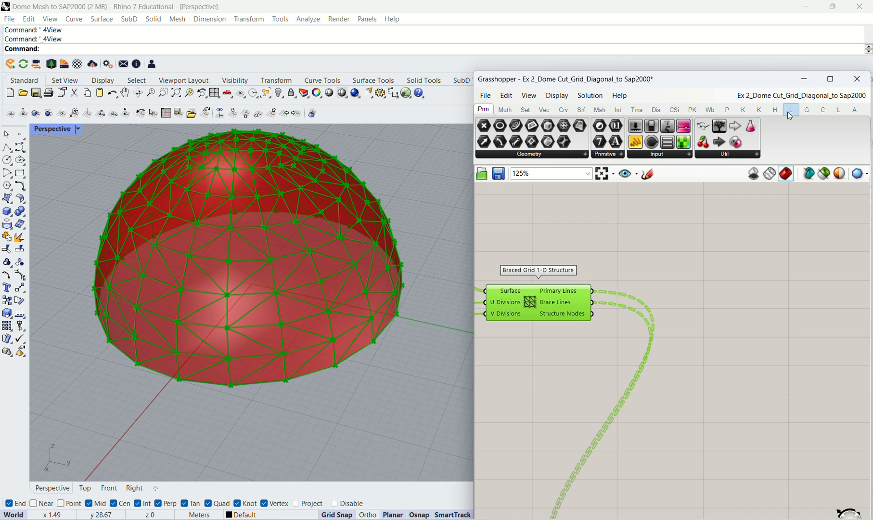
Follow the Braced Grid's output to the lower Curve parameter, select it, and look over the 4Point Surface chain.
scroll(607, 252, "down", 5)
scroll(621, 354, "up", 3)
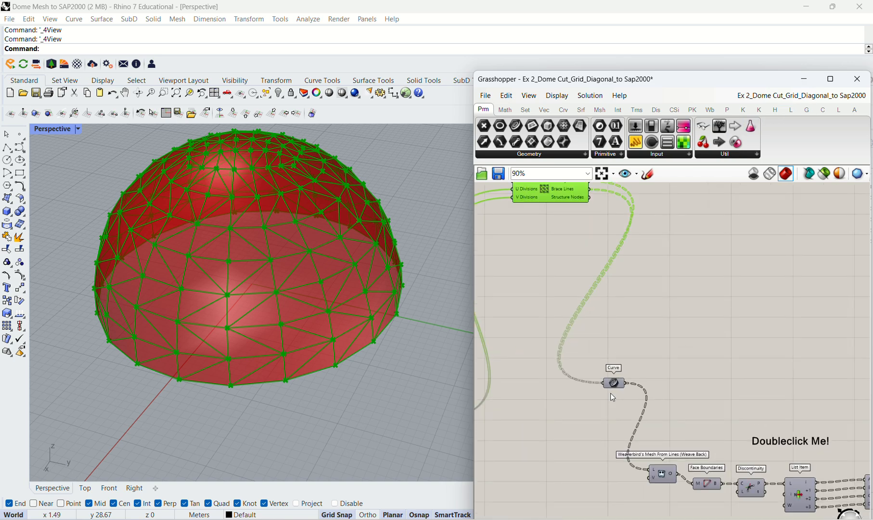
scroll(612, 390, "up", 2)
left_click(616, 381)
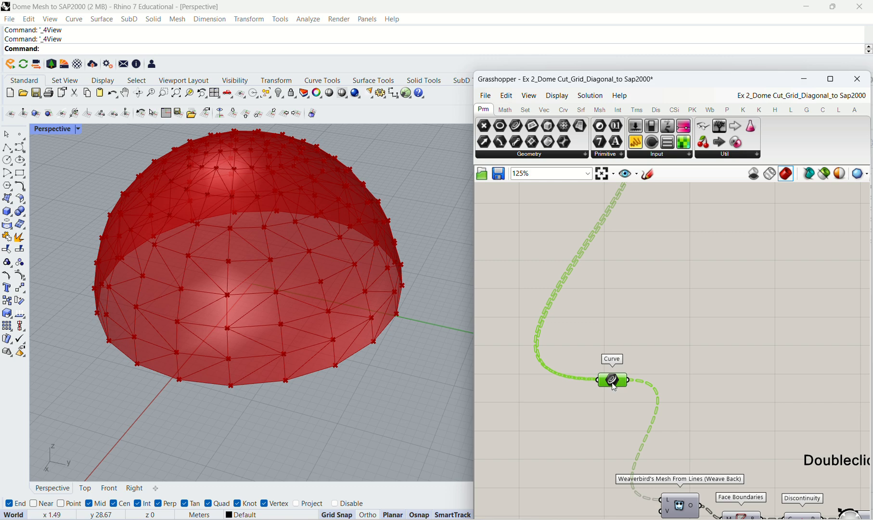
scroll(614, 387, "down", 3)
scroll(715, 408, "down", 3)
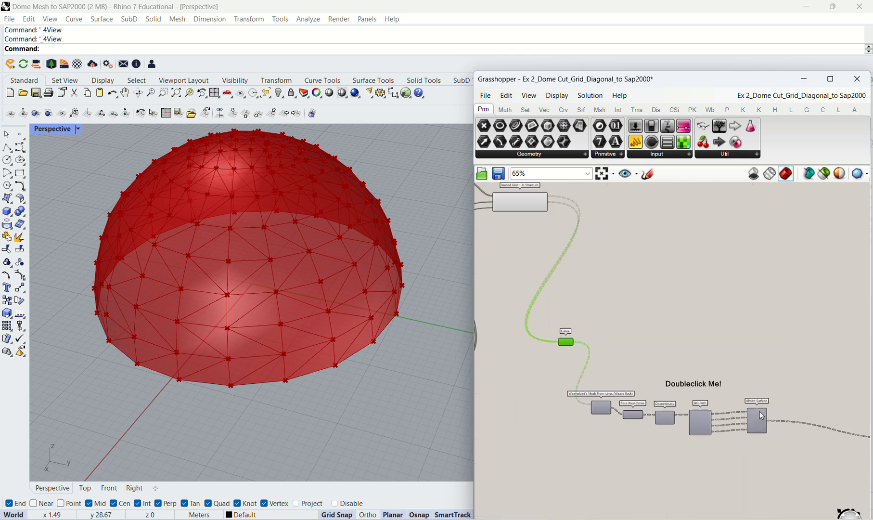
Turn on the preview of the lower 4Point Surface component and check its panels highlighted on the dome.
scroll(759, 415, "up", 4)
left_click(759, 415)
middle_click(758, 415)
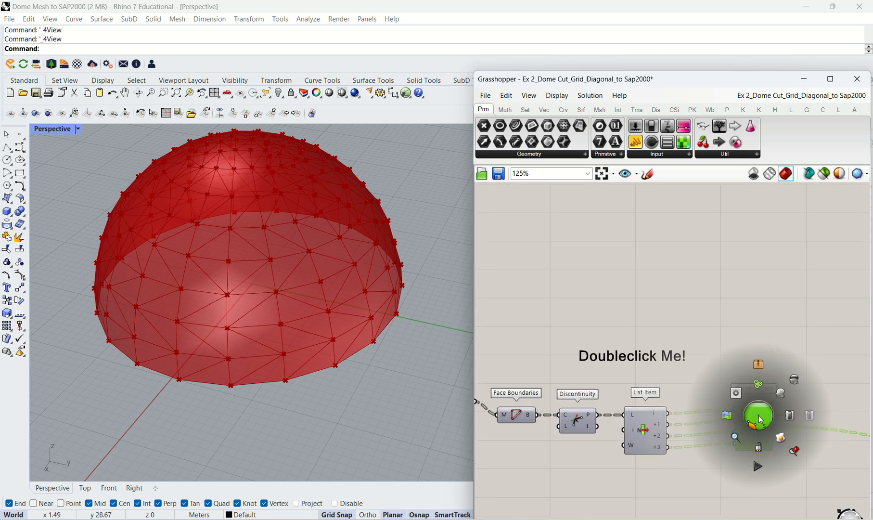
left_click(779, 392)
left_click(779, 280)
scroll(251, 314, "up", 5)
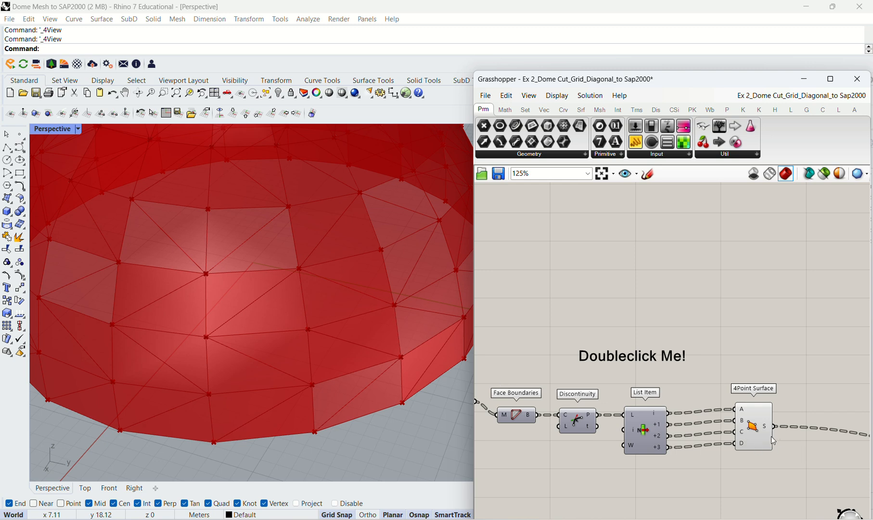
left_click(764, 426)
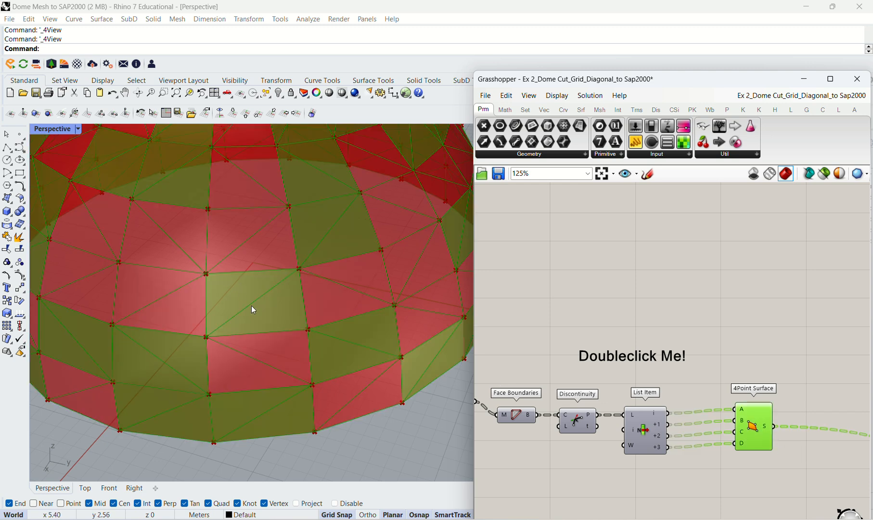
left_click(770, 308)
Bake the lower Curve parameter fed by the Braced Grid to Layer 01.
scroll(774, 392, "down", 3)
scroll(680, 392, "down", 3)
scroll(627, 333, "up", 5)
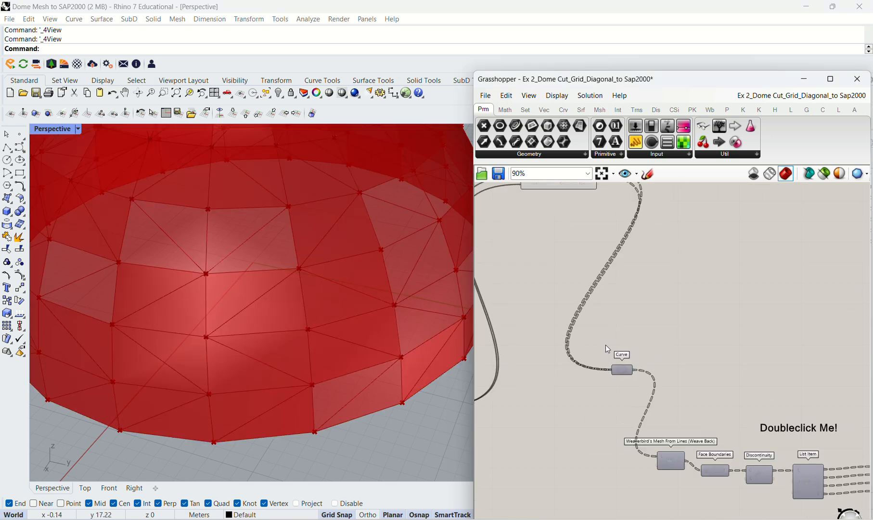
left_click(621, 370)
right_click(622, 370)
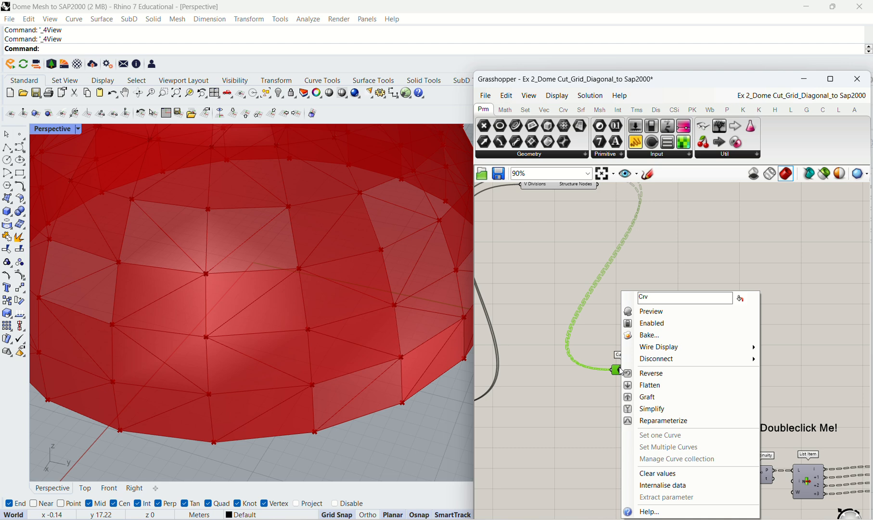
left_click(661, 342)
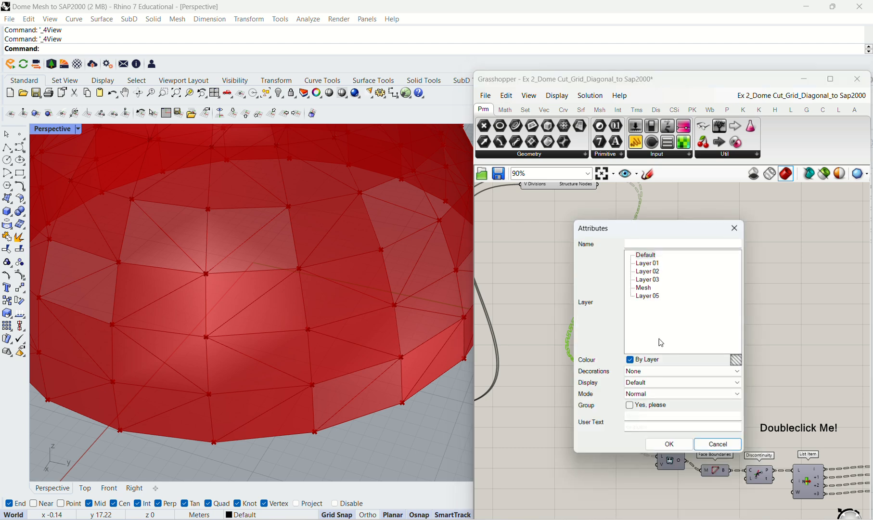
left_click(662, 268)
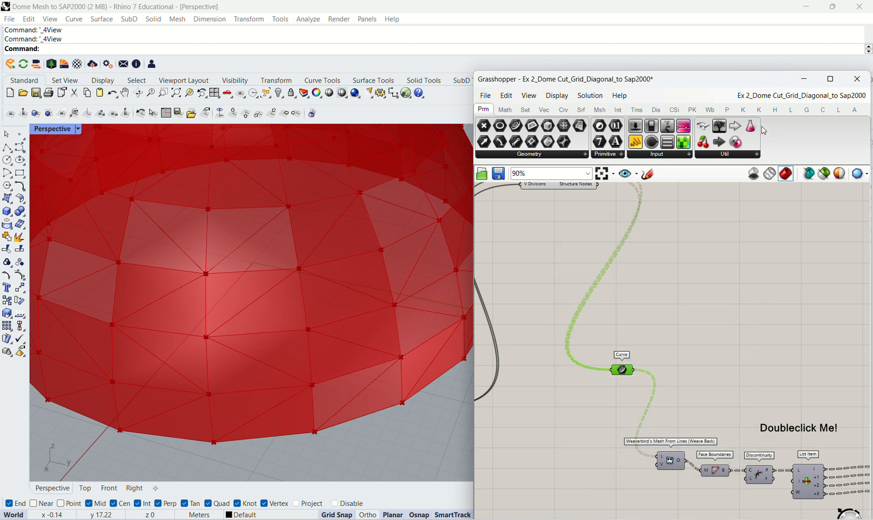
left_click(676, 444)
Uncover the layer list, make Layer 01 current, and hide the Default, Layer 02, Layer 03 and Mesh layers.
left_click_drag(741, 78, 684, 291)
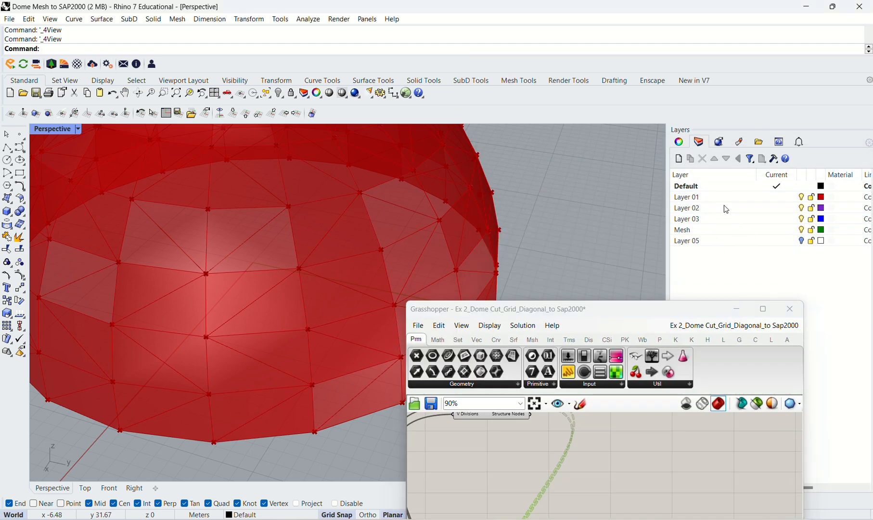
left_click(802, 208)
left_click(801, 219)
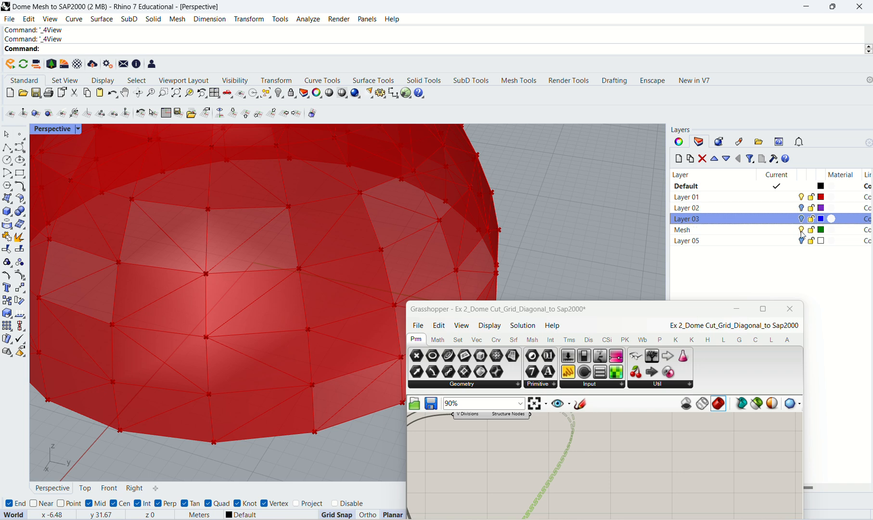
left_click(802, 229)
left_click(776, 198)
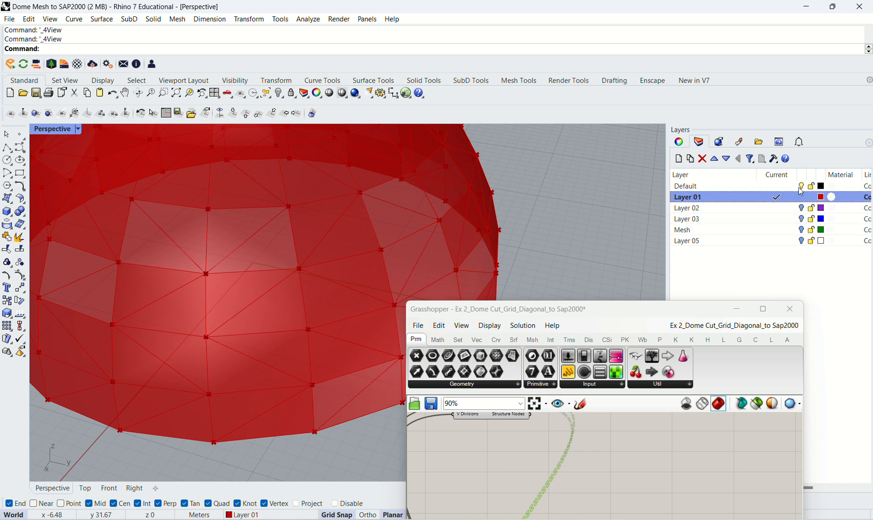
left_click(800, 187)
Make Mesh the current layer and turn off Grasshopper's geometry preview to leave only the baked curves showing.
left_click(777, 229)
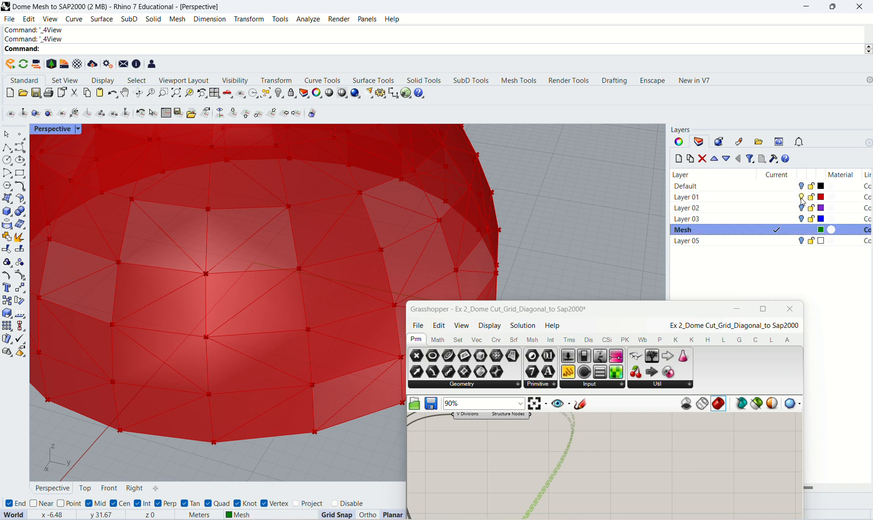
left_click(801, 198)
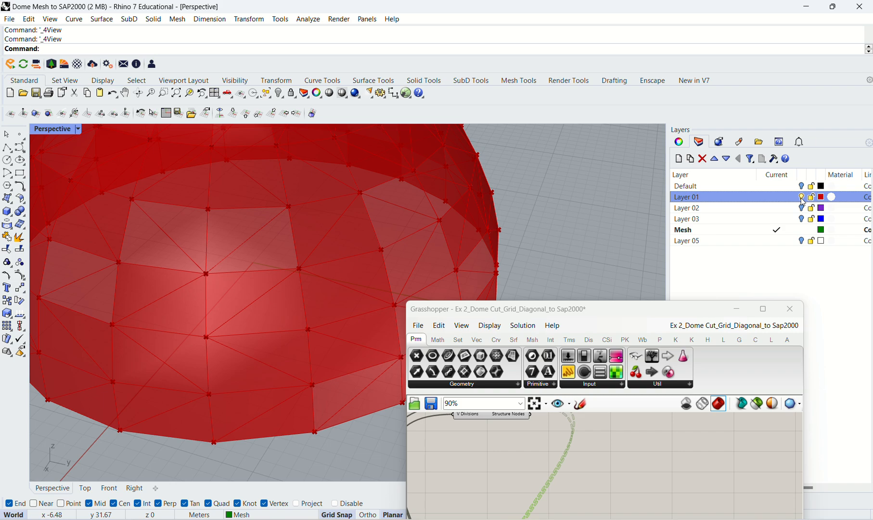
left_click(686, 403)
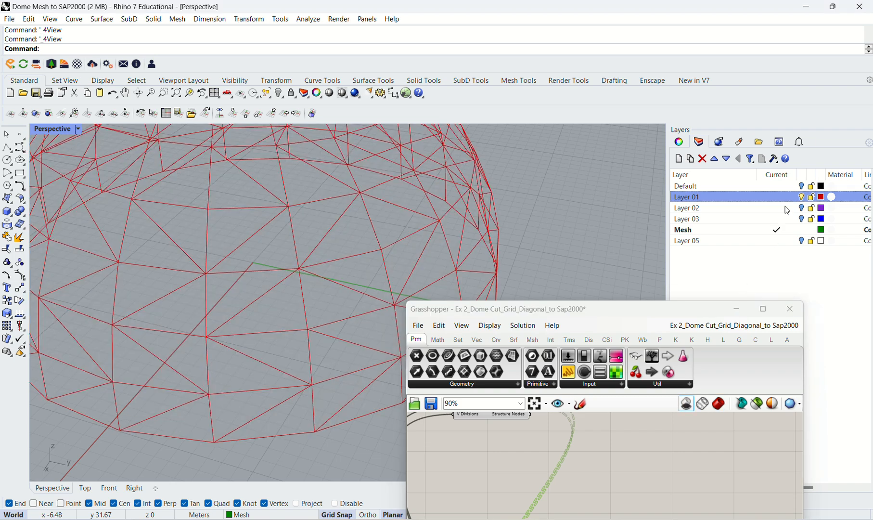
Check the baked curves by hiding and showing Layer 01 and selecting one individual line on the dome.
left_click(801, 197)
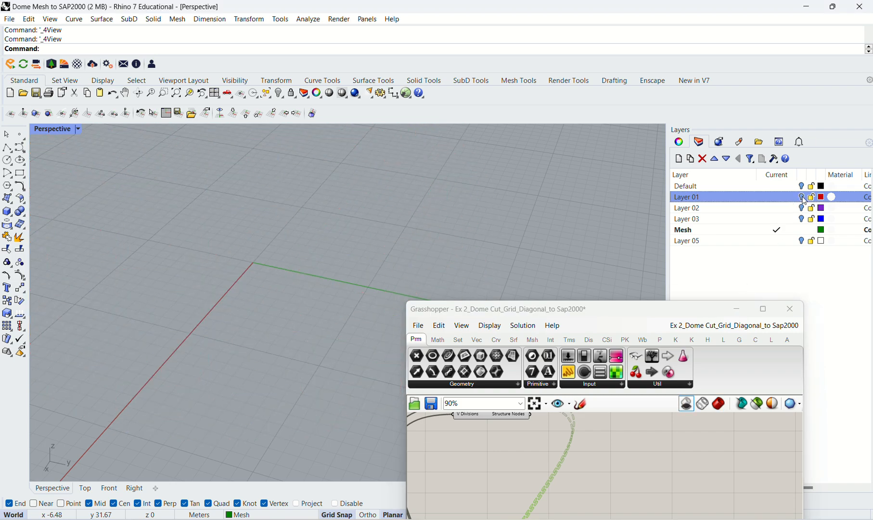
left_click(803, 198)
left_click(352, 211)
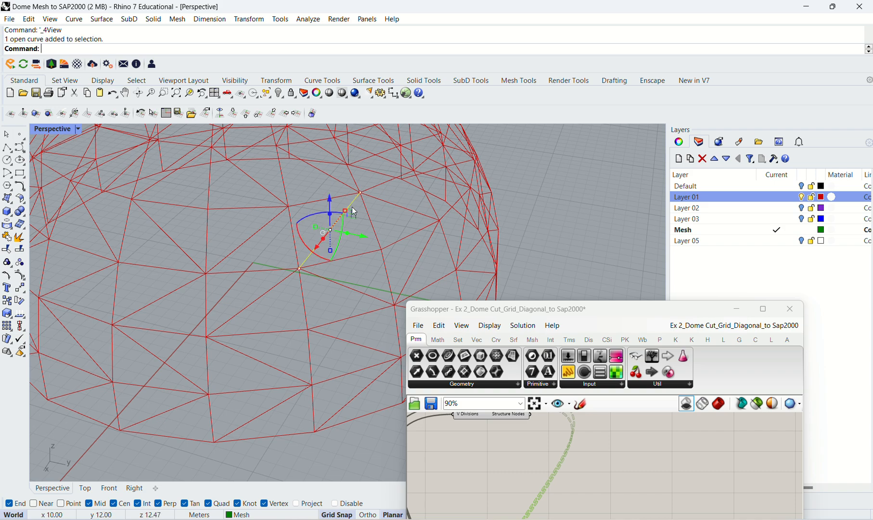
scroll(351, 211, "down", 4)
right_click_drag(352, 211, 585, 300)
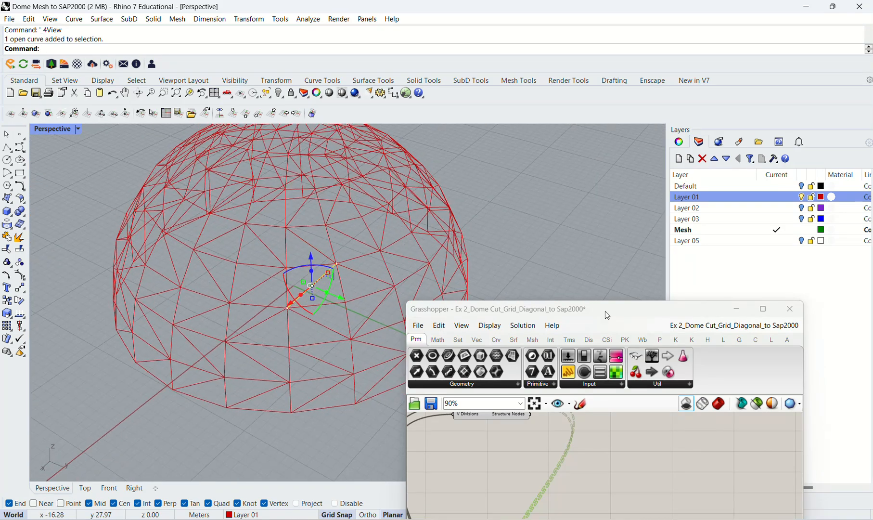
Bake the Grasshopper 4Point Surface component to Layer 02.
left_click_drag(606, 315, 651, 228)
scroll(583, 337, "up", 2)
scroll(626, 385, "down", 5)
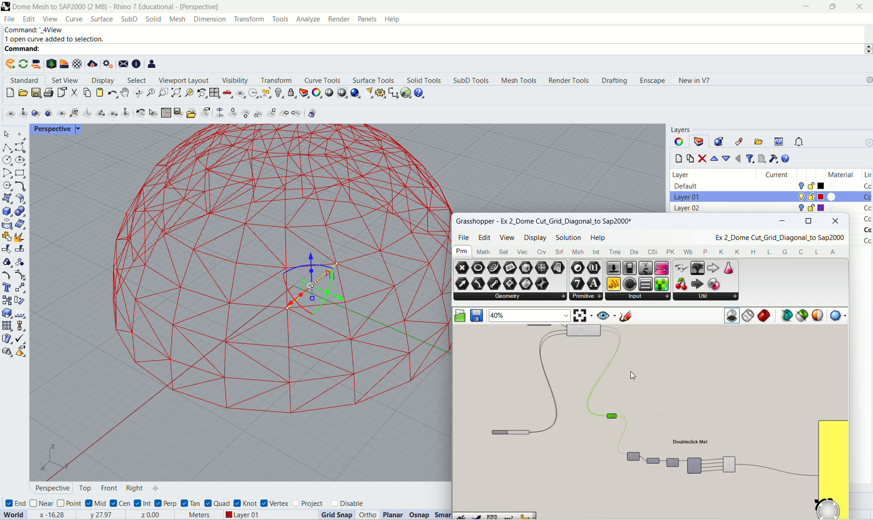
scroll(728, 483, "up", 3)
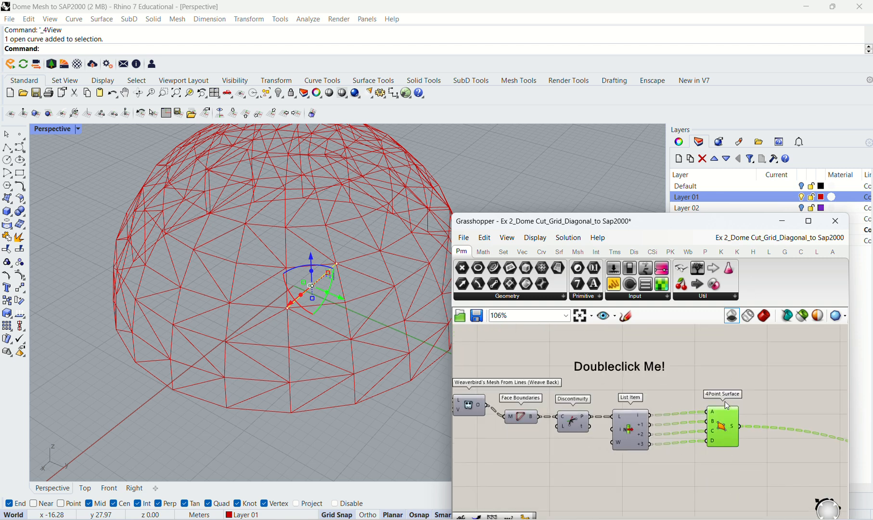
left_click(765, 392)
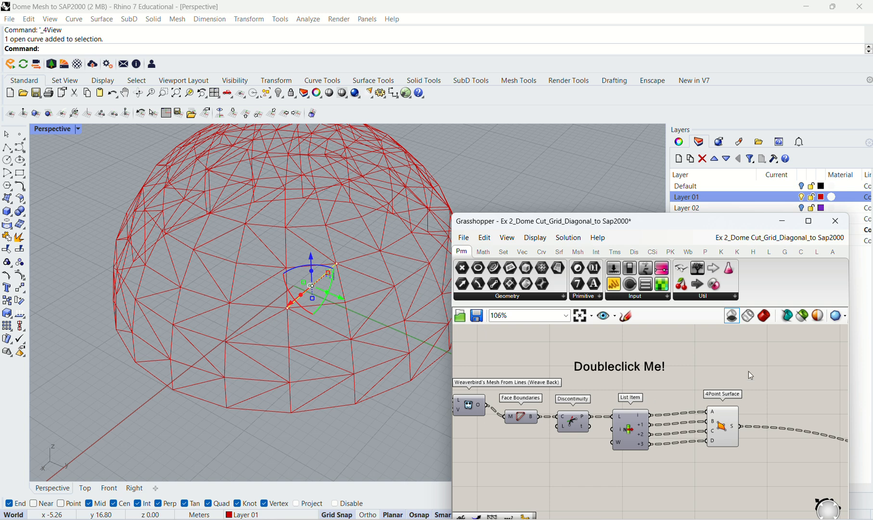
left_click(723, 420)
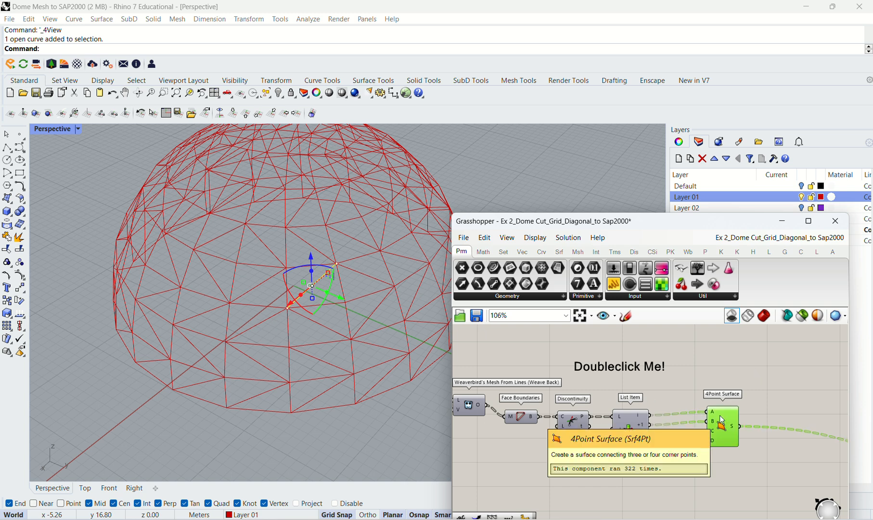
right_click(721, 420)
left_click(753, 460)
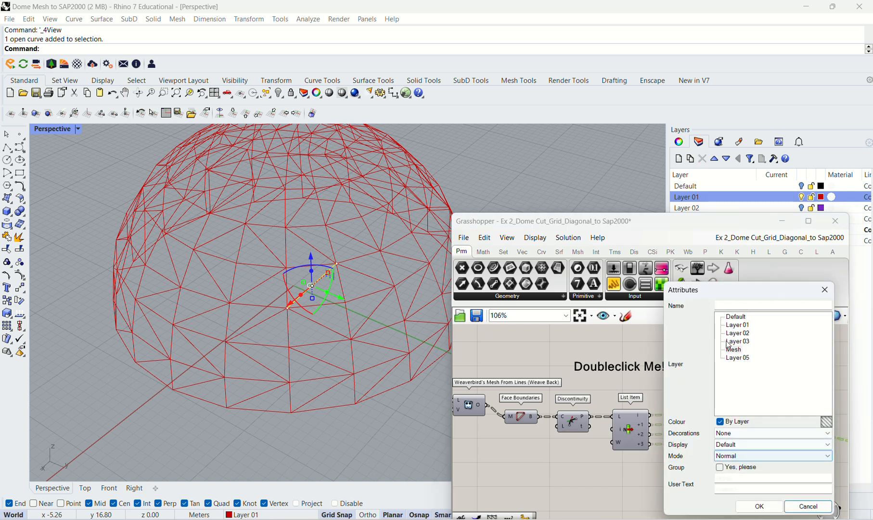
left_click(746, 333)
left_click(753, 506)
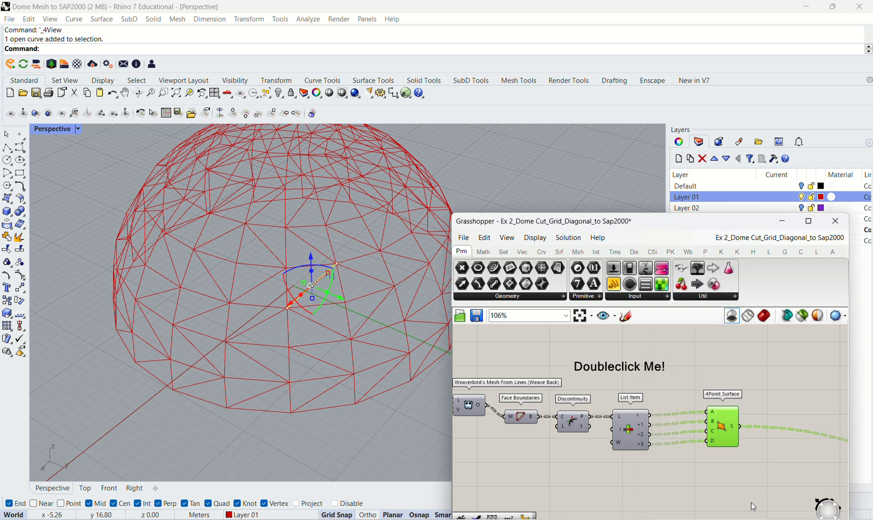
Turn on Layer 02 to show the baked surfaces and minimize the Grasshopper window.
left_click_drag(754, 215, 749, 242)
left_click(801, 208)
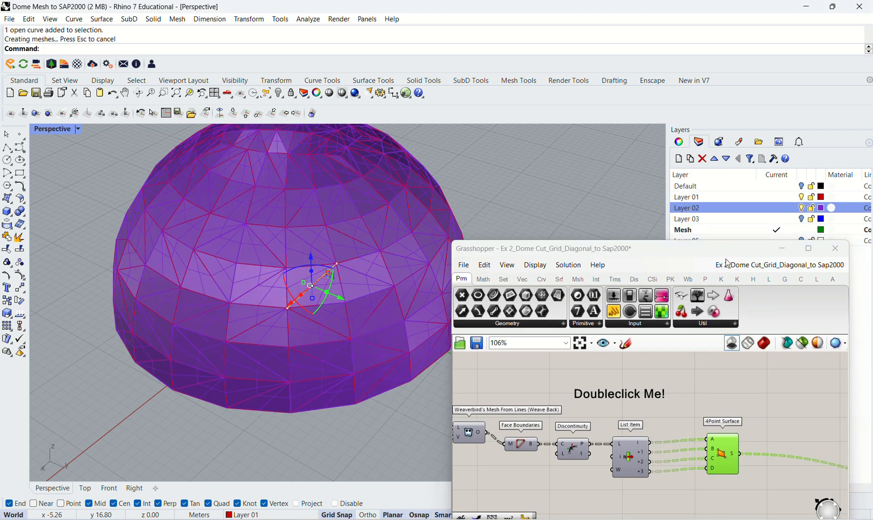
left_click(781, 249)
Examine the baked dome from several angles, including hiding and showing the Layer 02 surfaces.
scroll(562, 247, "down", 1)
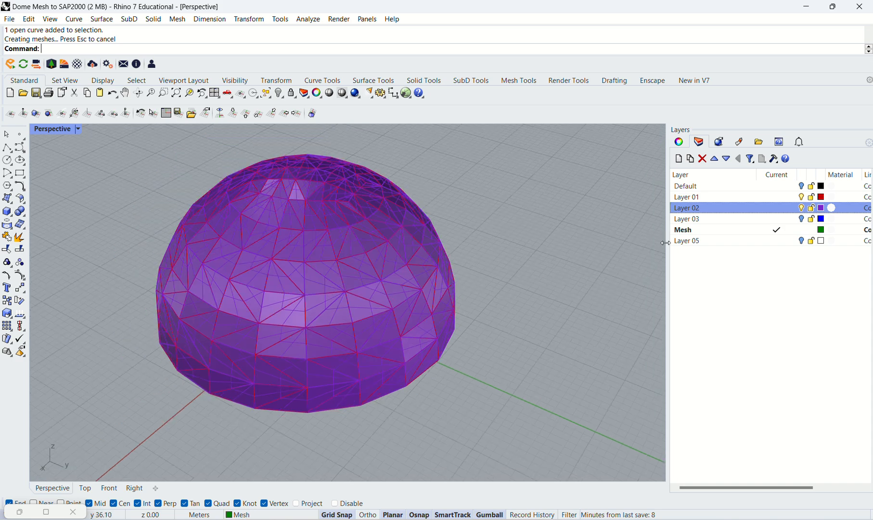
scroll(504, 281, "up", 2)
right_click_drag(503, 278, 516, 243)
scroll(505, 247, "down", 4)
scroll(411, 277, "up", 3)
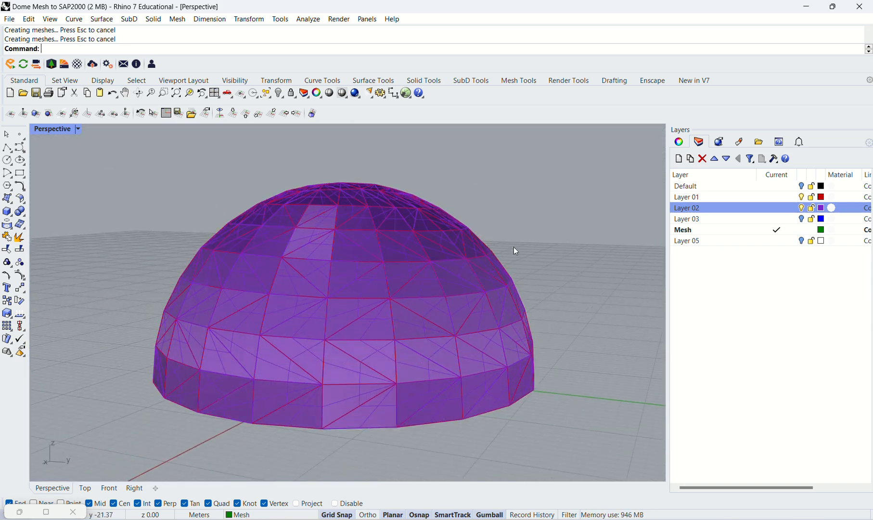
left_click(802, 210)
left_click(802, 210)
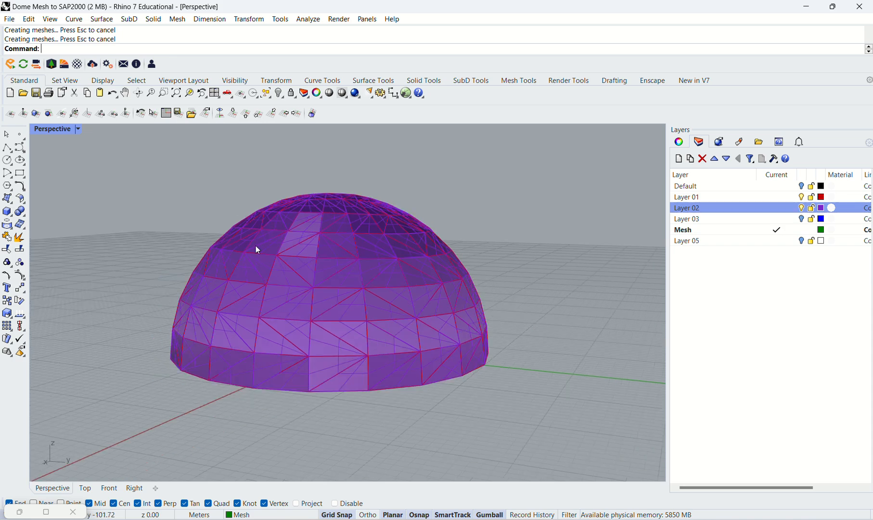
mouse_move(256, 245)
right_mouse_down()
mouse_move(493, 238)
mouse_move(471, 329)
mouse_move(513, 249)
right_mouse_up()
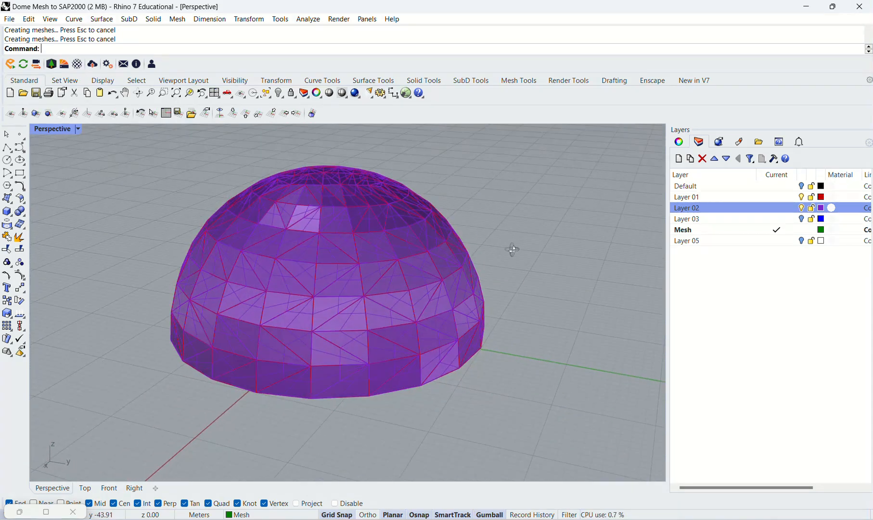
Select all the dome's curves and surfaces and set up their export to the GH folder as "Exam 1 -Dome".
left_click_drag(100, 152, 560, 421)
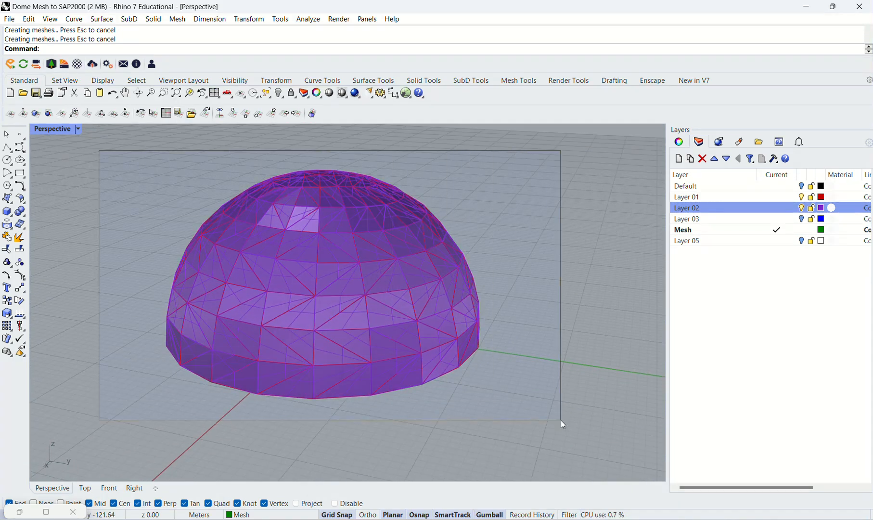
left_click(12, 20)
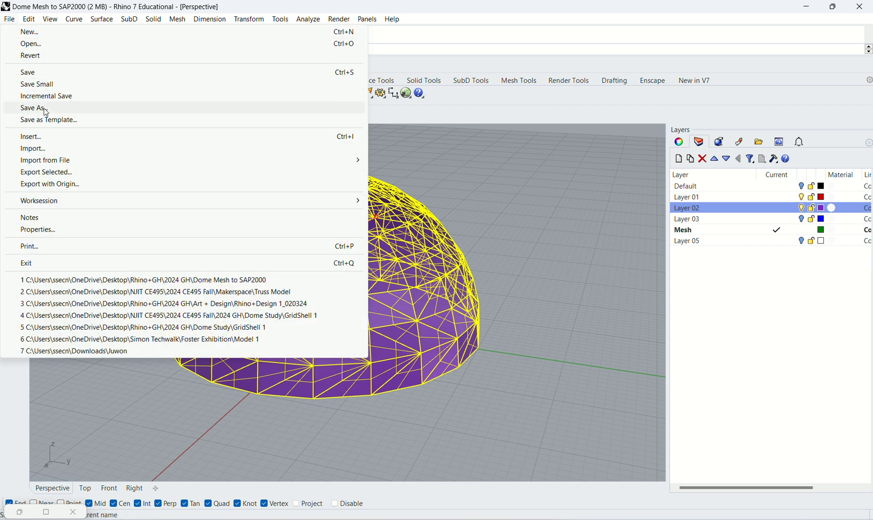
left_click(45, 178)
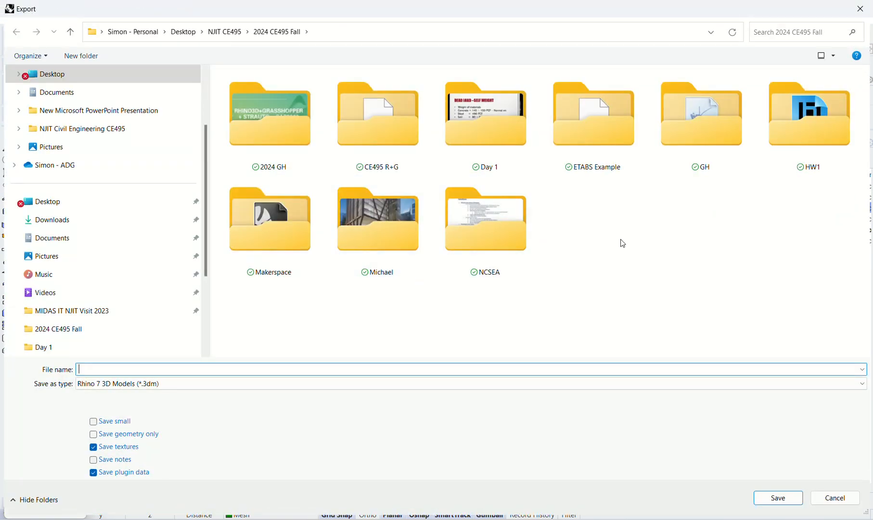
double_click(697, 133)
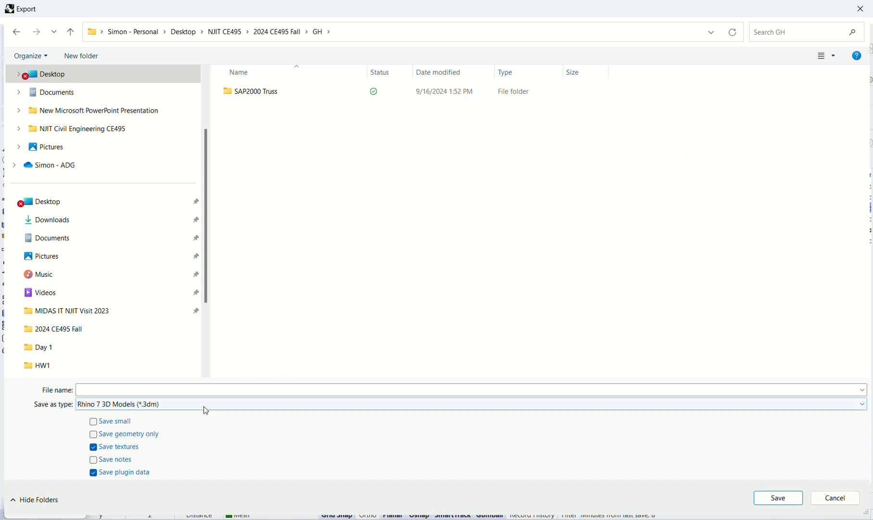
left_click(204, 391)
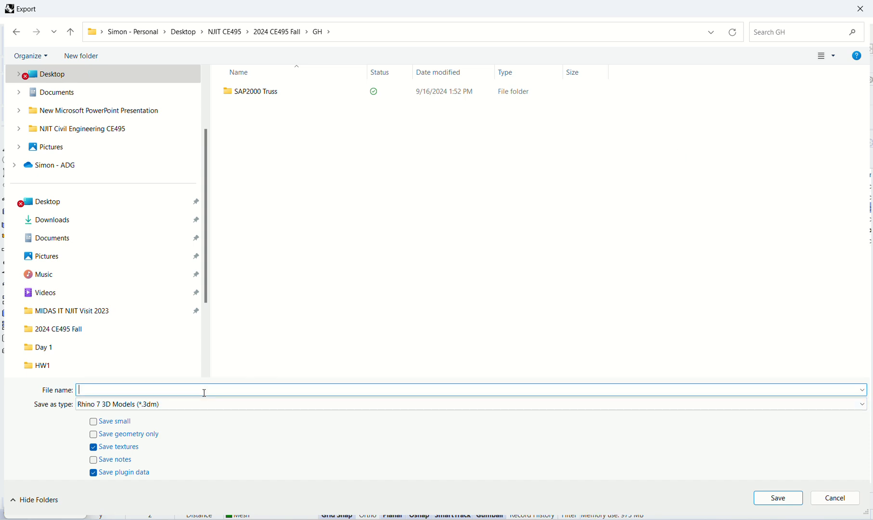
type("D")
key("BackSpace")
type("Ex1")
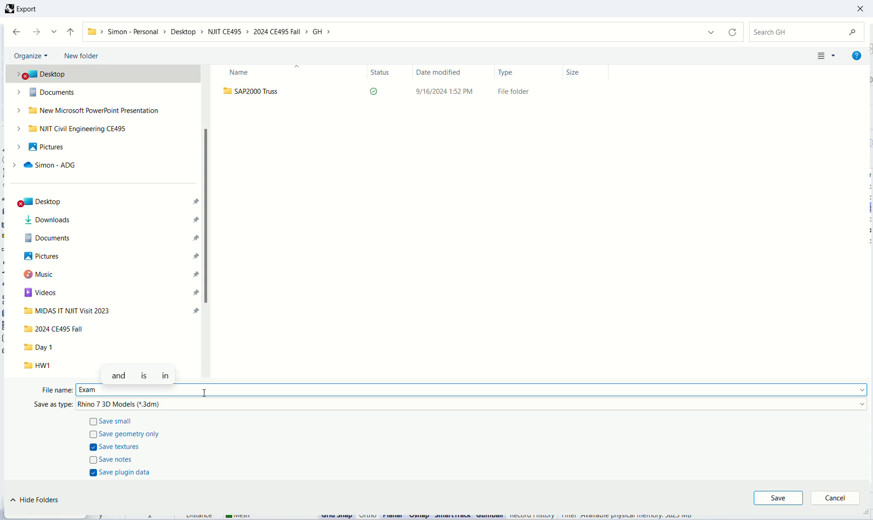
type("1 -Dome")
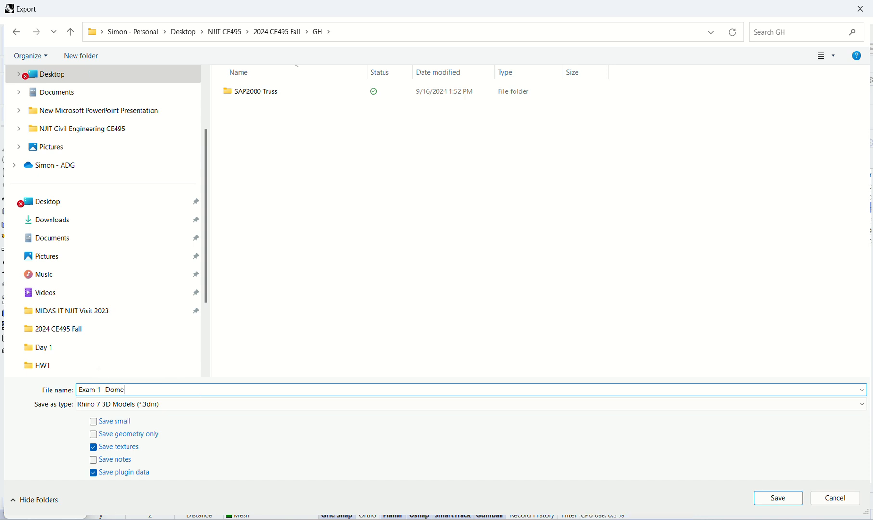
Save the export as IGES (*.igs), accepting the default detailed options with Meters units and 0.001 tolerance.
left_click(201, 406)
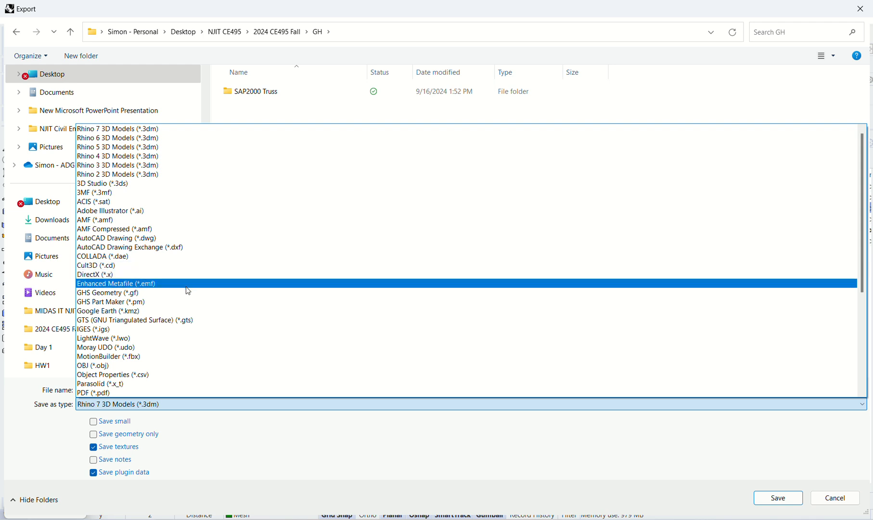
scroll(186, 295, "down", 1)
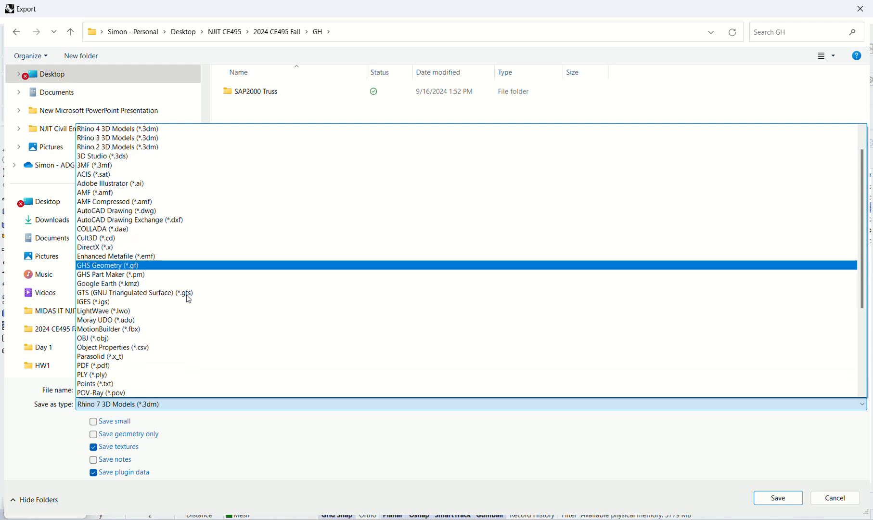
scroll(167, 346, "down", 2)
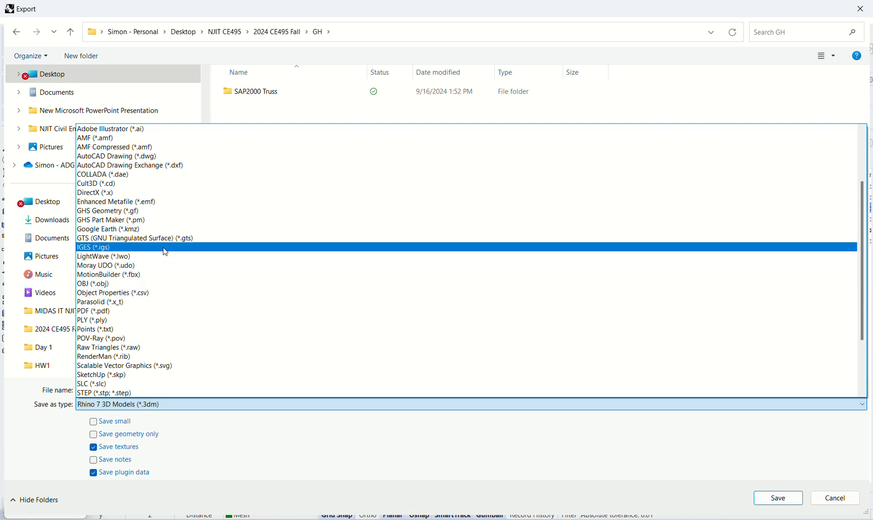
left_click(165, 248)
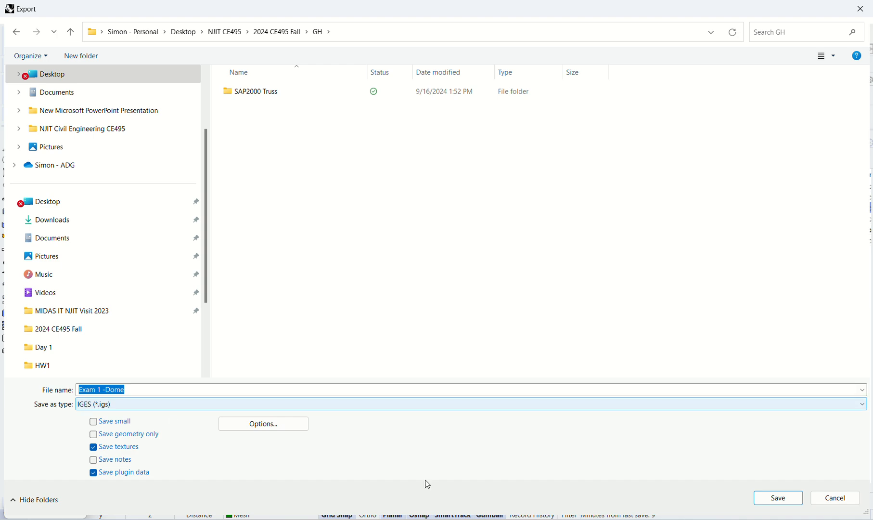
left_click(775, 500)
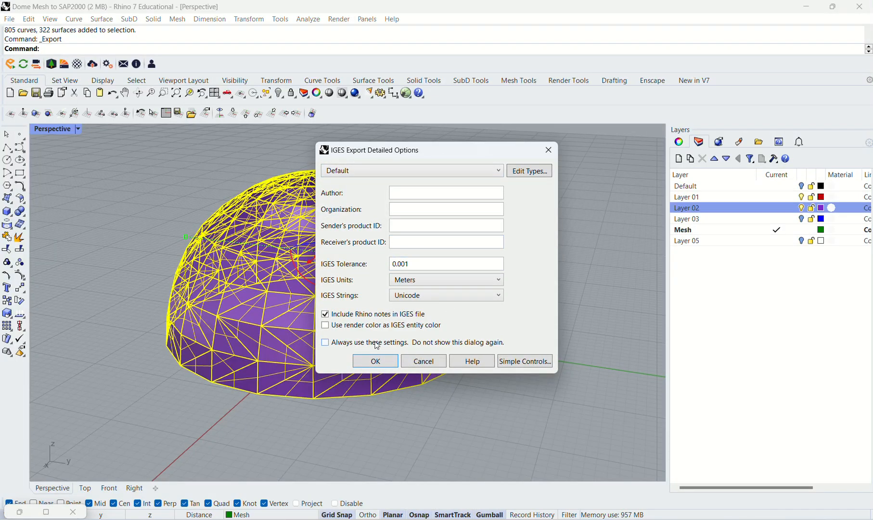
left_click(379, 363)
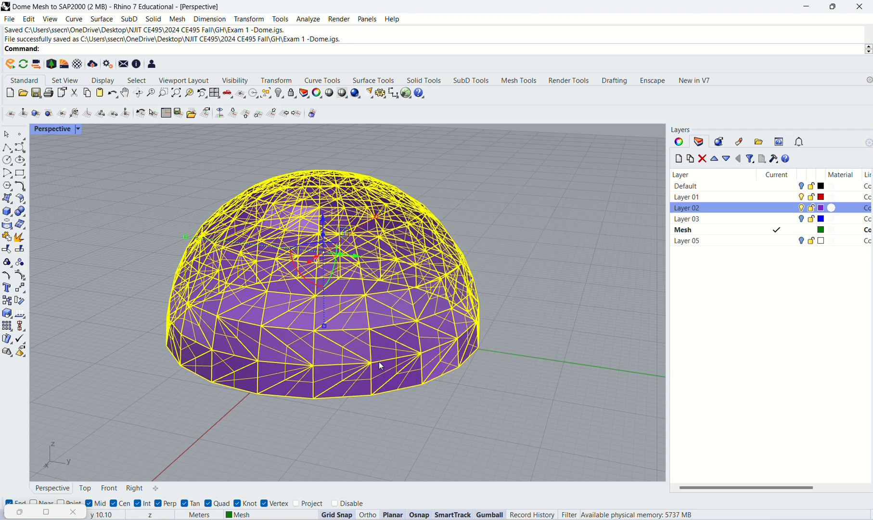
Minimize Rhino and move the SAP2000 24, SAFE 21 and ETABS 21 shortcuts one row down on the desktop.
left_click(804, 7)
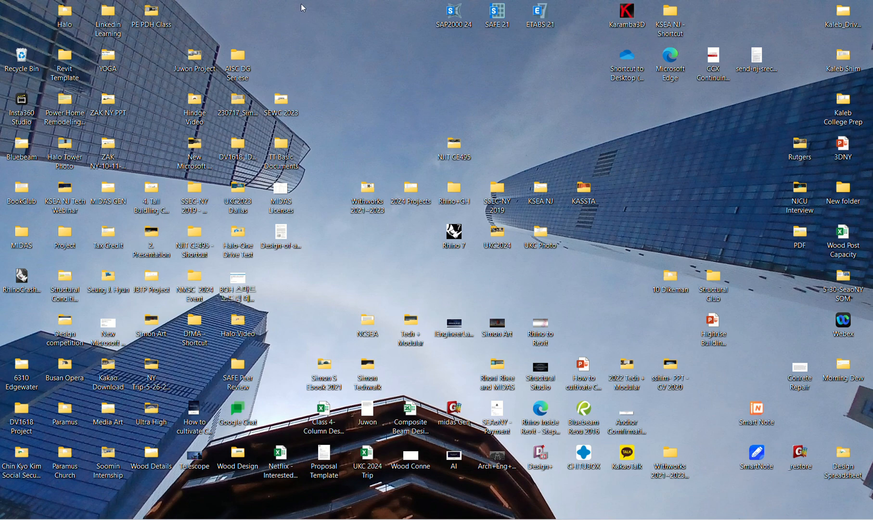
left_click_drag(301, 4, 592, 105)
left_click_drag(564, 34, 564, 107)
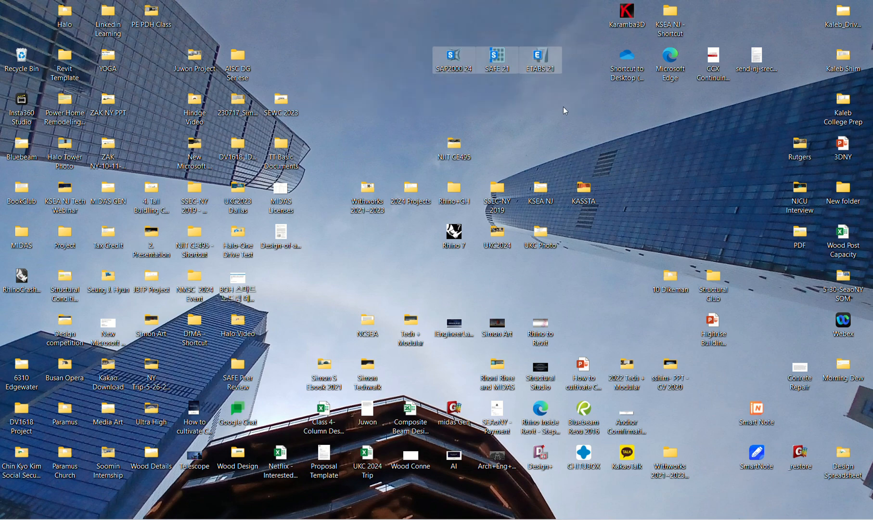
Open SAP2000 24 and maximize its window.
left_click(563, 106)
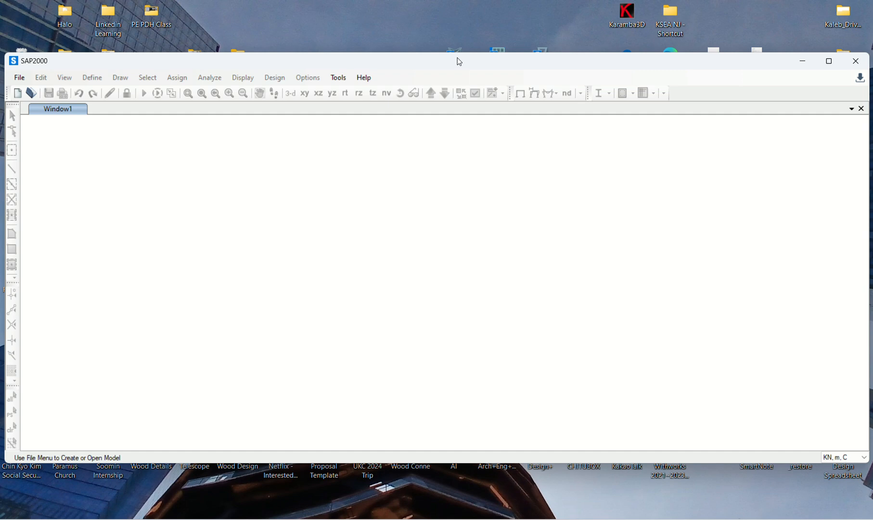
double_click(460, 62)
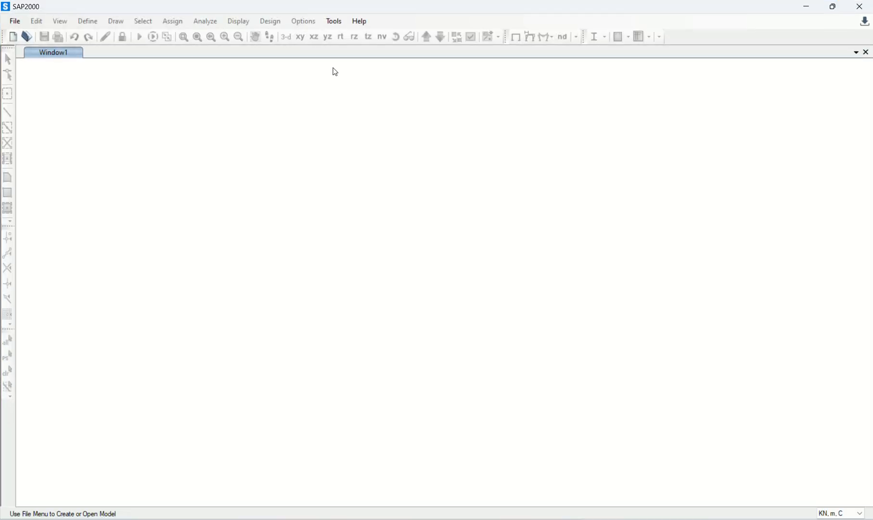
Start an IGES import and load "Exam 1 -Dome.igs" from the GH folder.
left_click(15, 21)
mouse_move(44, 108)
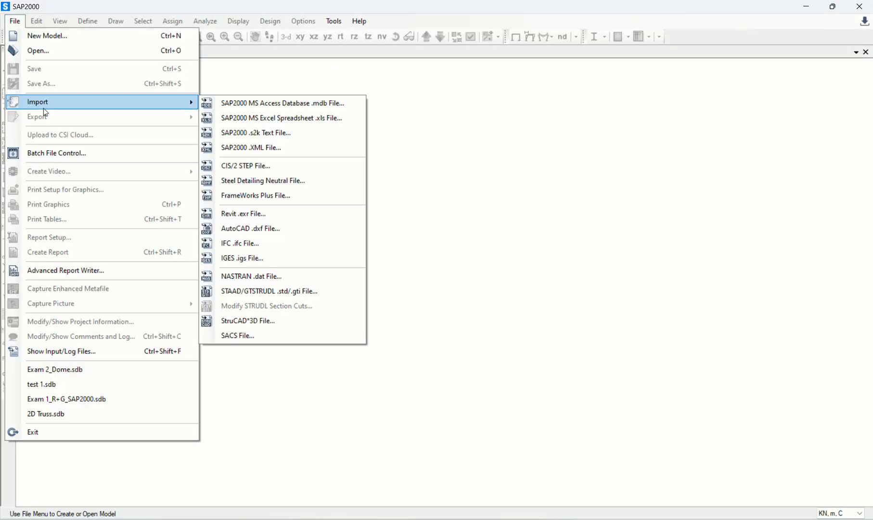
left_click(248, 262)
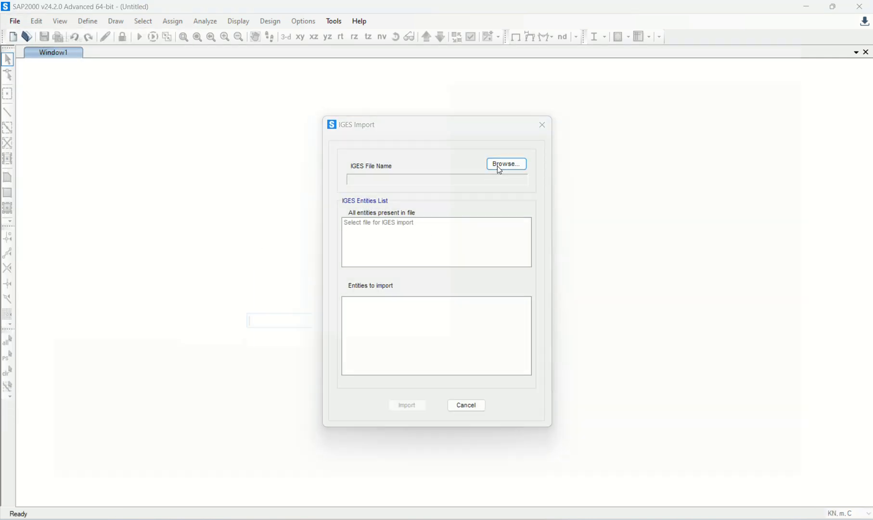
left_click(505, 165)
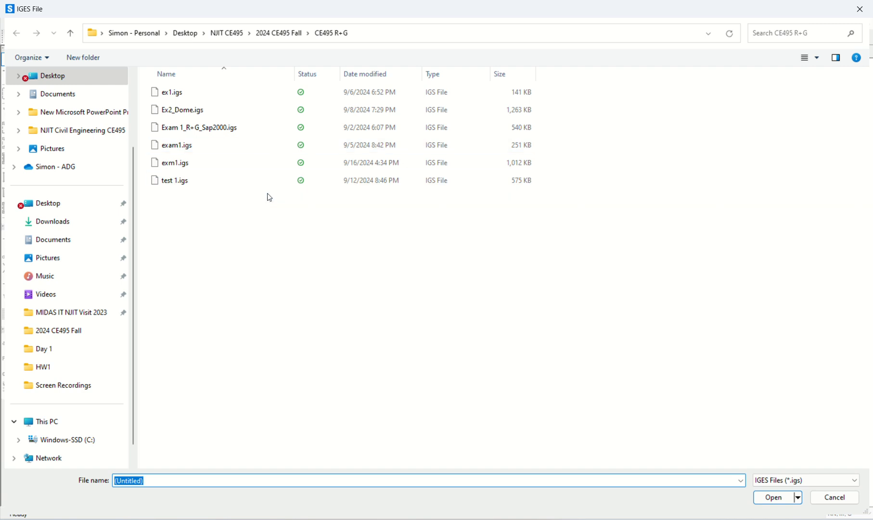
left_click(280, 33)
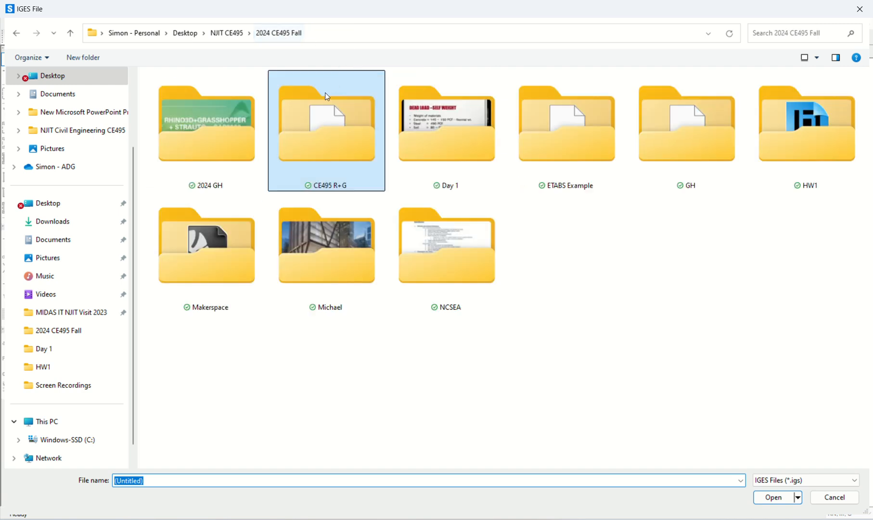
double_click(664, 156)
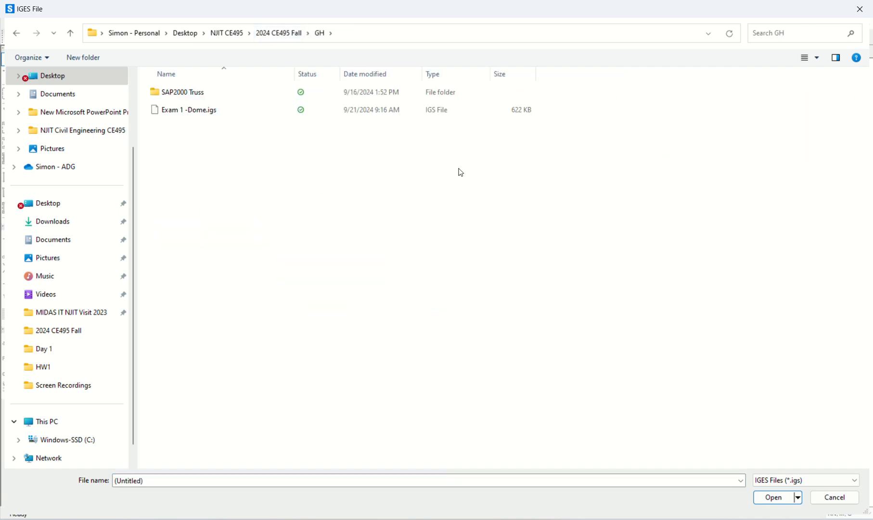
left_click(174, 119)
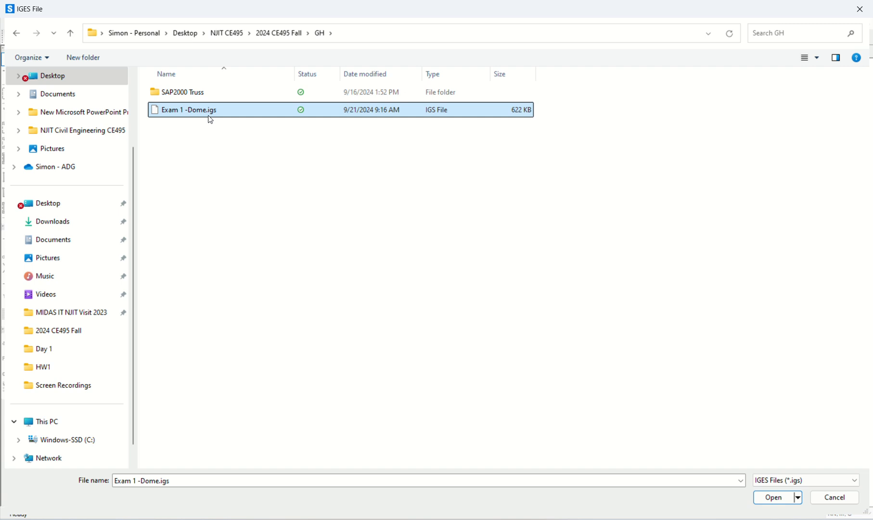
left_click(773, 497)
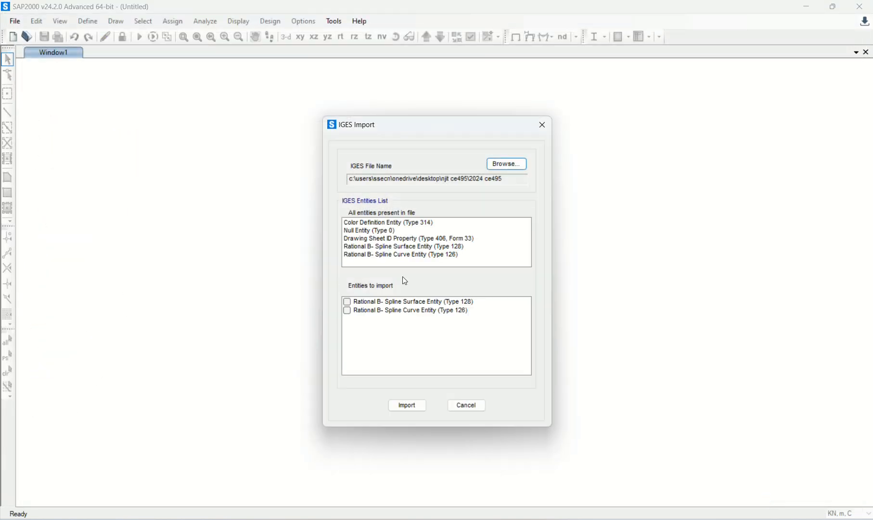
Choose both the Rational B-Spline Surface (Type 128) and Rational B-Spline Curve (Type 126) entities and import them.
left_click(353, 302)
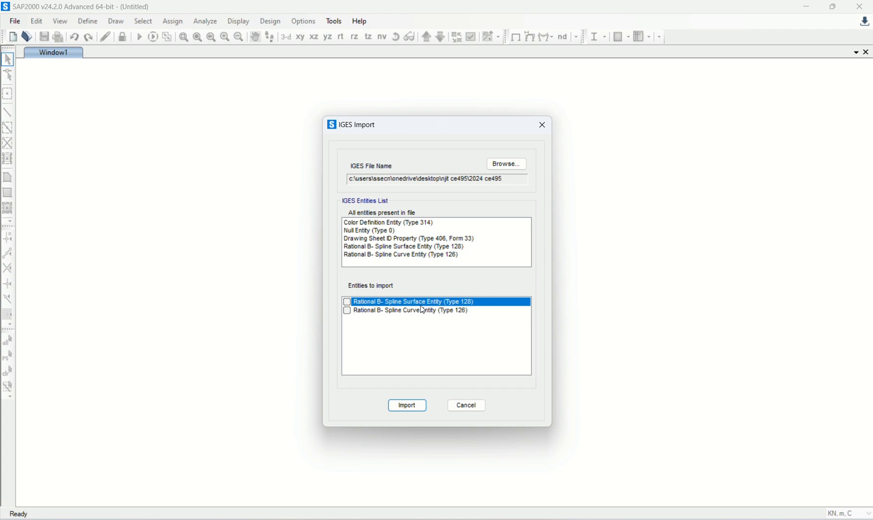
left_click(354, 312)
left_click(351, 305)
left_click(359, 301)
left_click(356, 311)
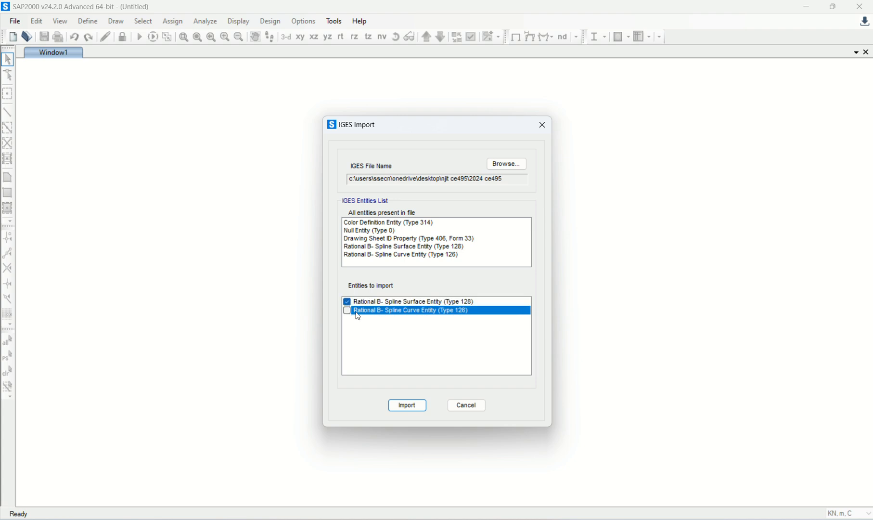
left_click(406, 405)
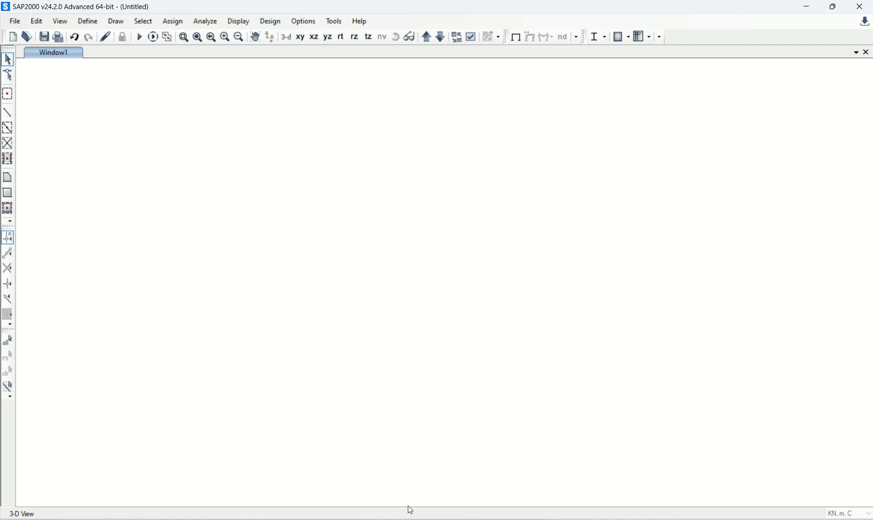
Show the imported dome in a rotated 3D view and hide the grid lines.
left_click(285, 38)
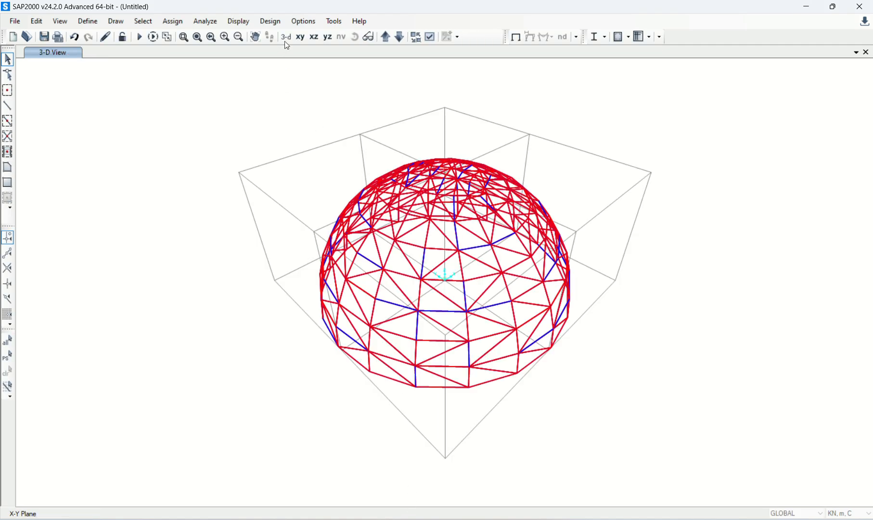
left_click(356, 37)
left_click_drag(659, 272, 620, 298)
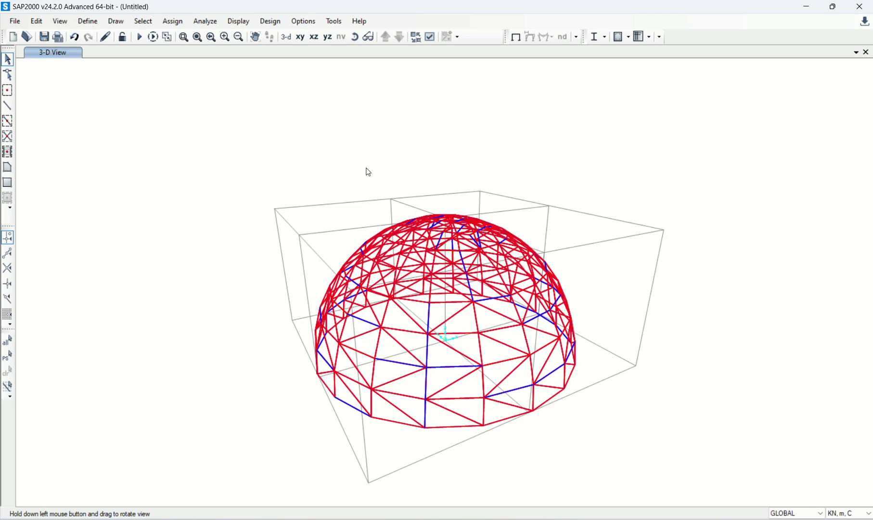
key("ctrl+d")
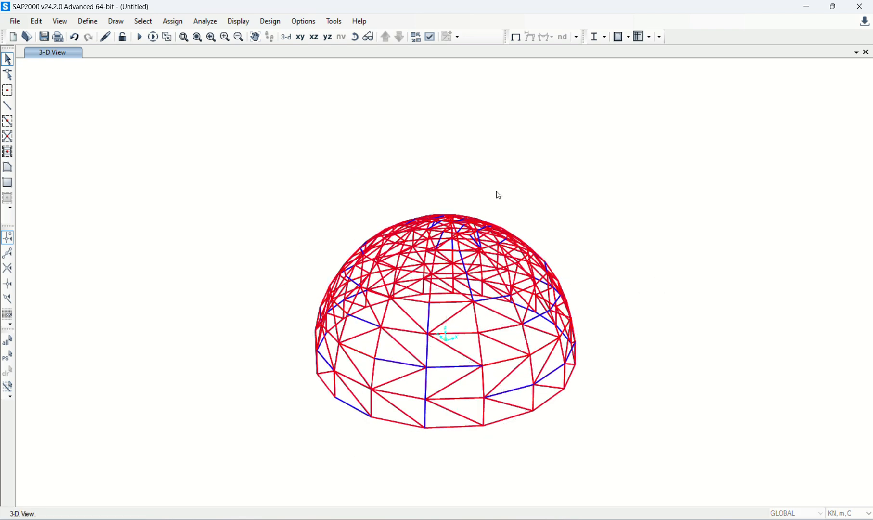
key("ctrl+d")
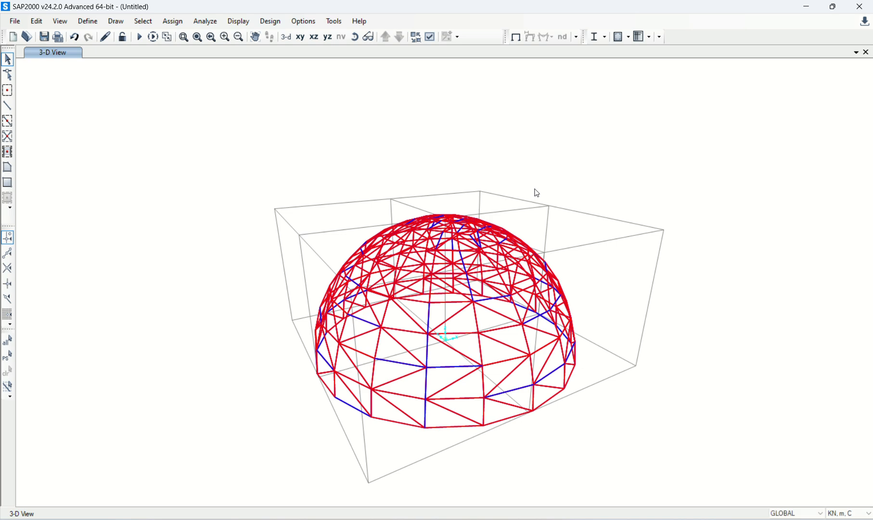
key("ctrl+d")
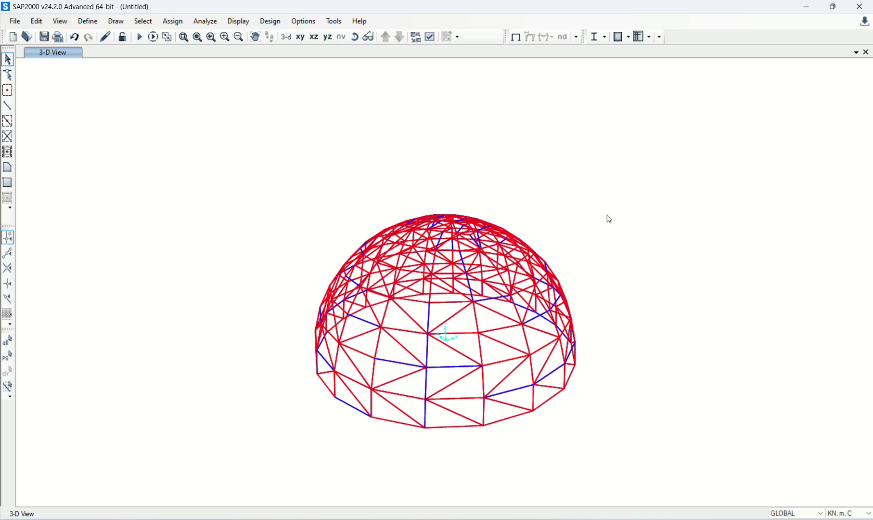
left_click(355, 37)
left_click_drag(576, 213, 537, 258)
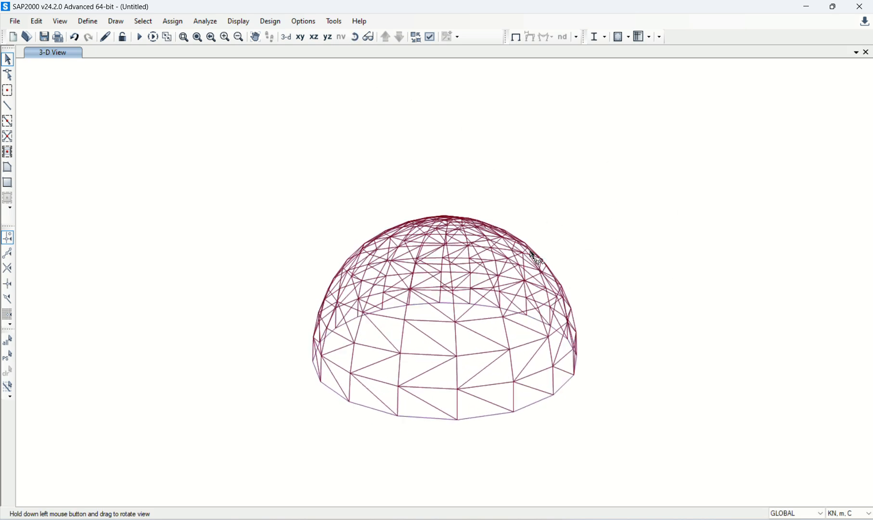
Set the 3D view to the xz direction with an aperture of 0 degrees.
left_click(72, 24)
left_click(87, 35)
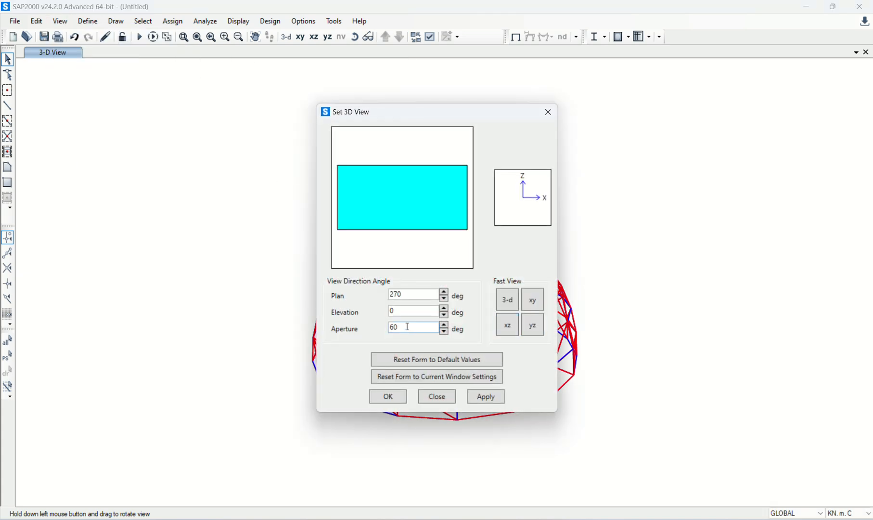
double_click(408, 326)
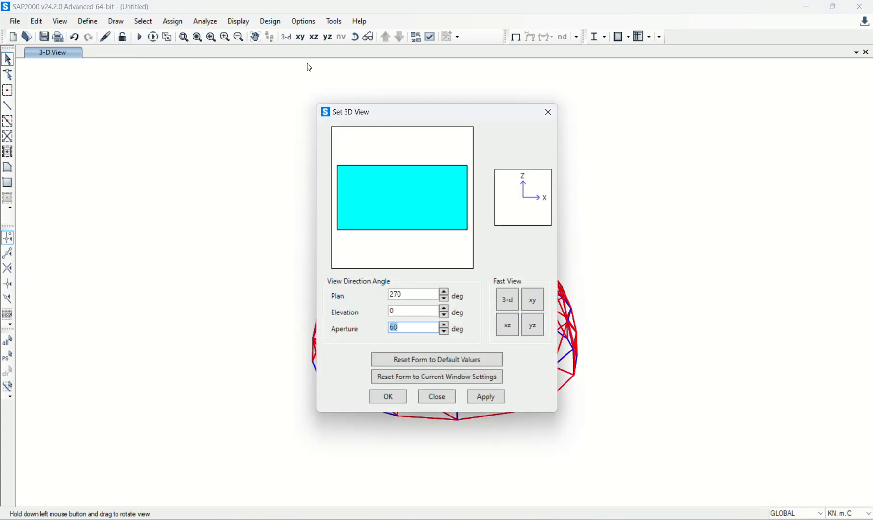
left_click(506, 318)
double_click(414, 328)
type("0")
left_click(398, 396)
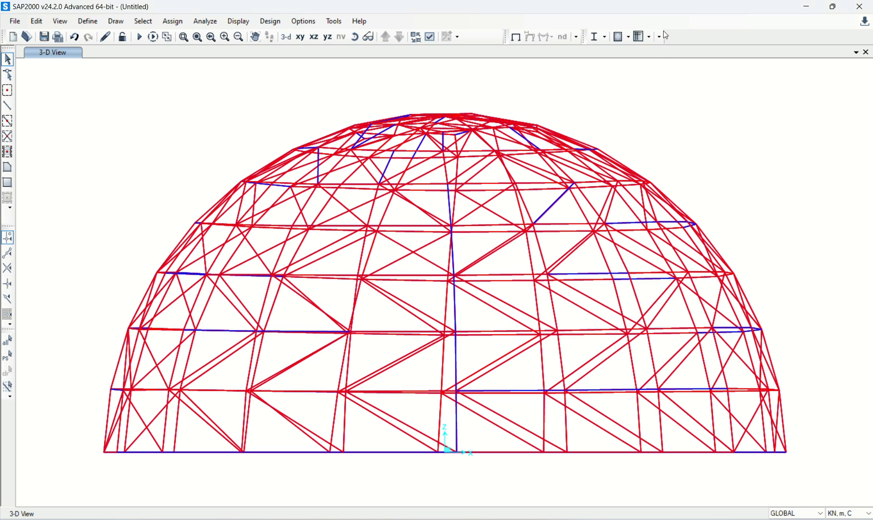
Restore the SAP2000 window to its smaller size and make the dome's joints visible by turning off their Invisible option.
double_click(689, 10)
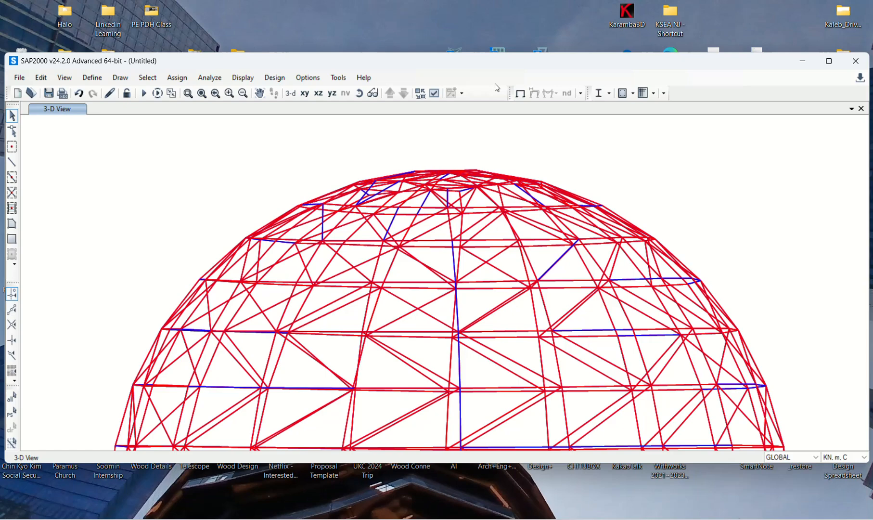
left_click(434, 93)
left_click(346, 200)
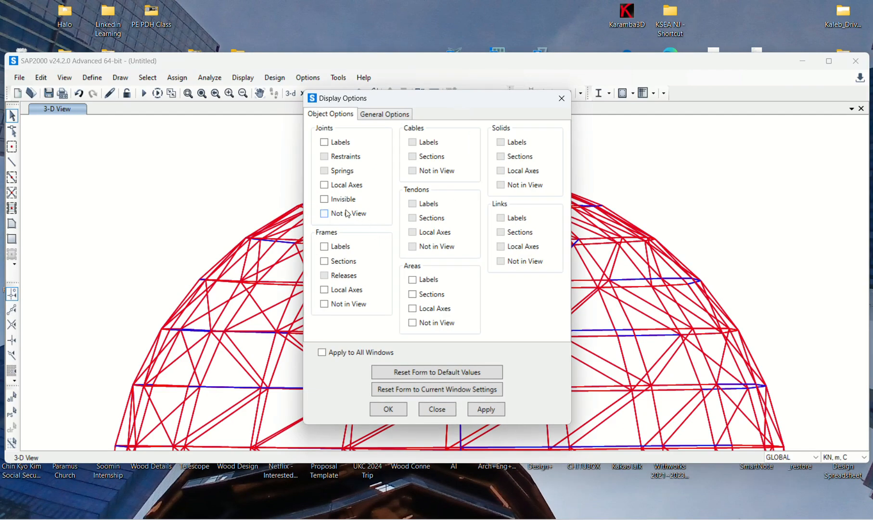
left_click(389, 408)
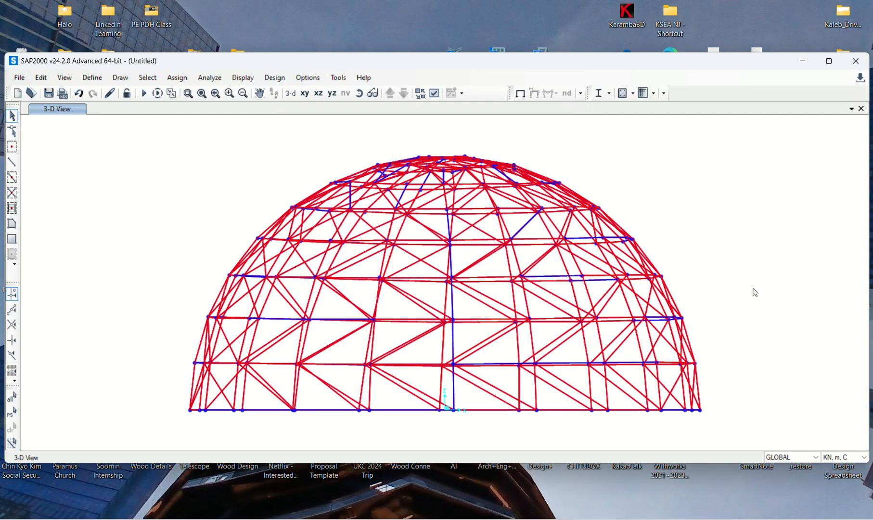
Select all joints along the dome's base and restrain them in Translation 1, 2 and 3 with rotations free.
left_click_drag(177, 404, 728, 433)
left_click(185, 78)
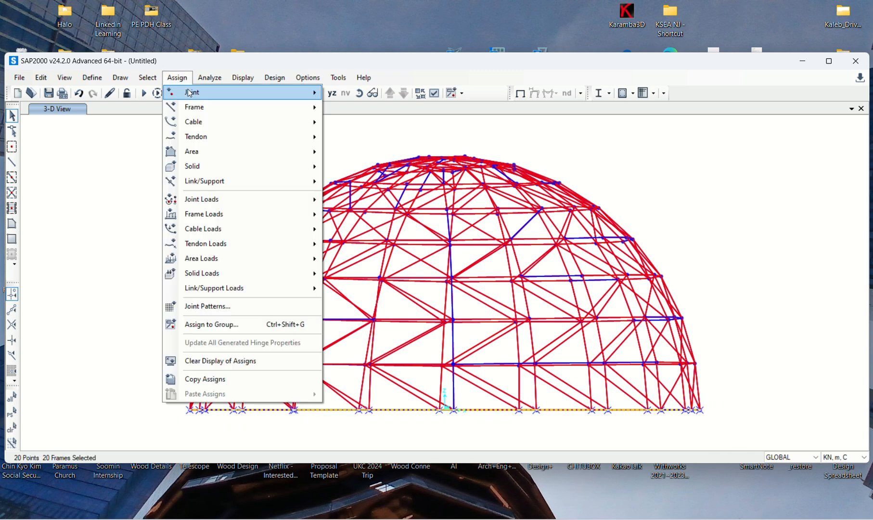
mouse_move(190, 93)
left_click(363, 93)
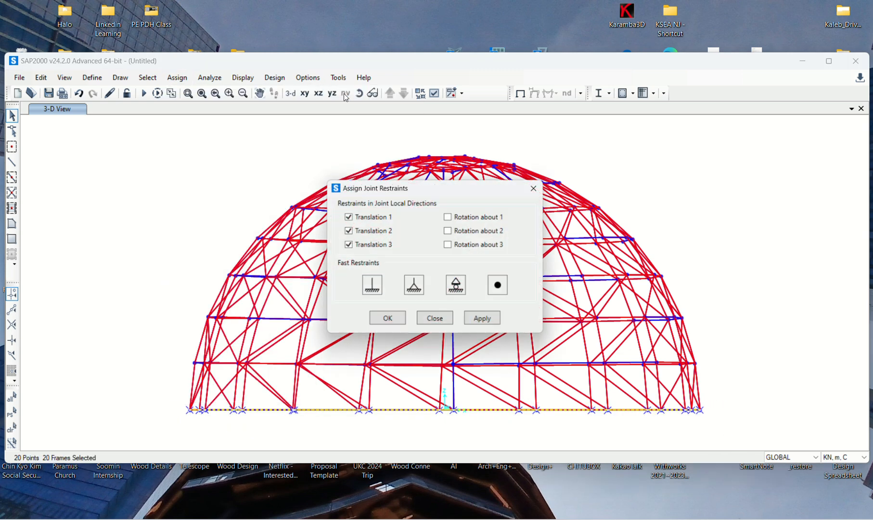
left_click(387, 321)
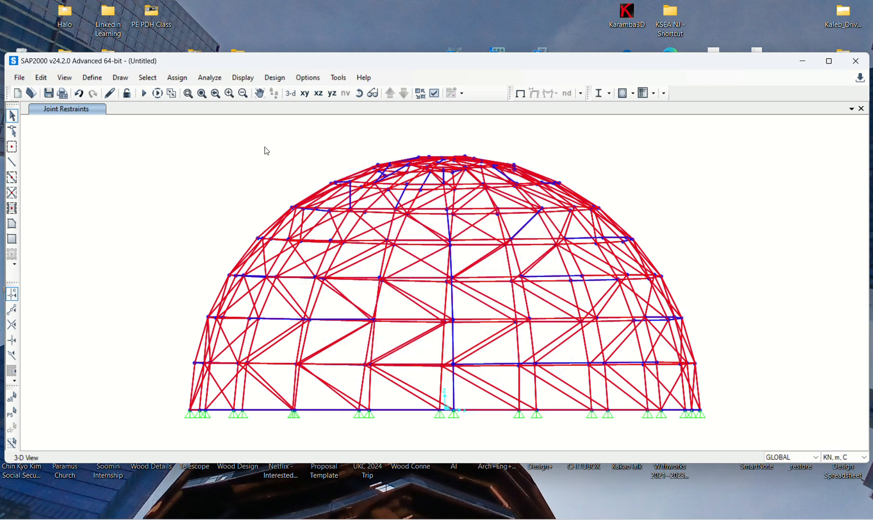
Return to the default 3D view and turn on Fill Objects to shade the dome's area panels.
left_click(292, 92)
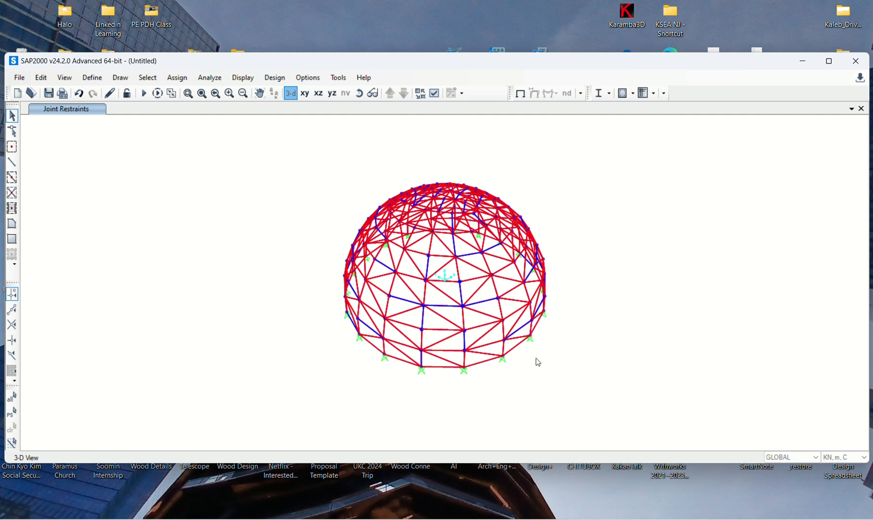
left_click(437, 95)
left_click_drag(471, 103, 237, 85)
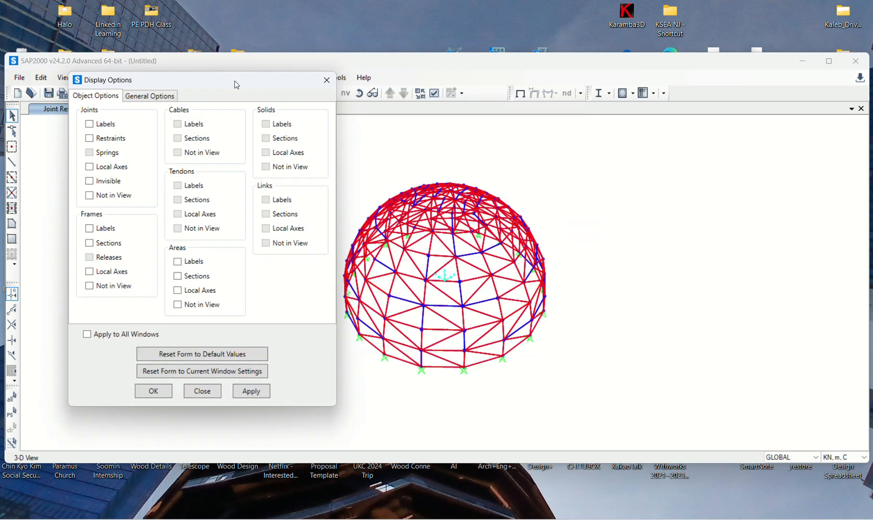
left_click(159, 95)
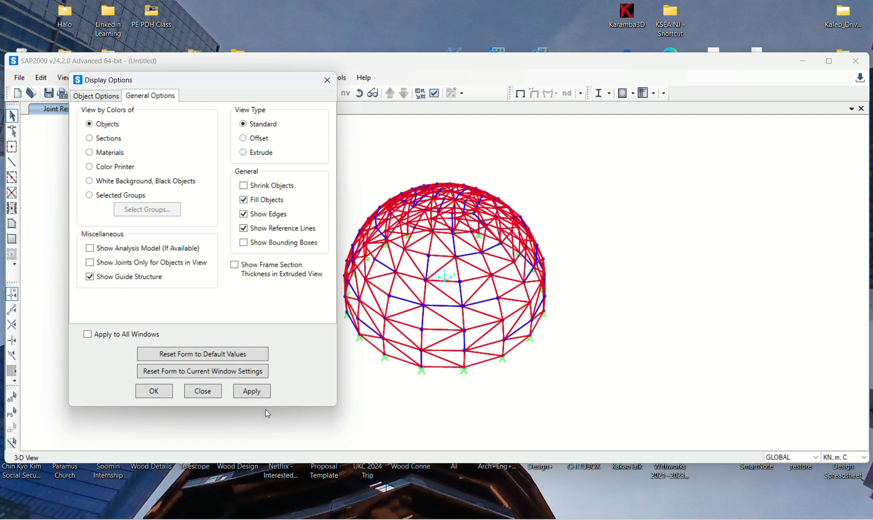
left_click(259, 393)
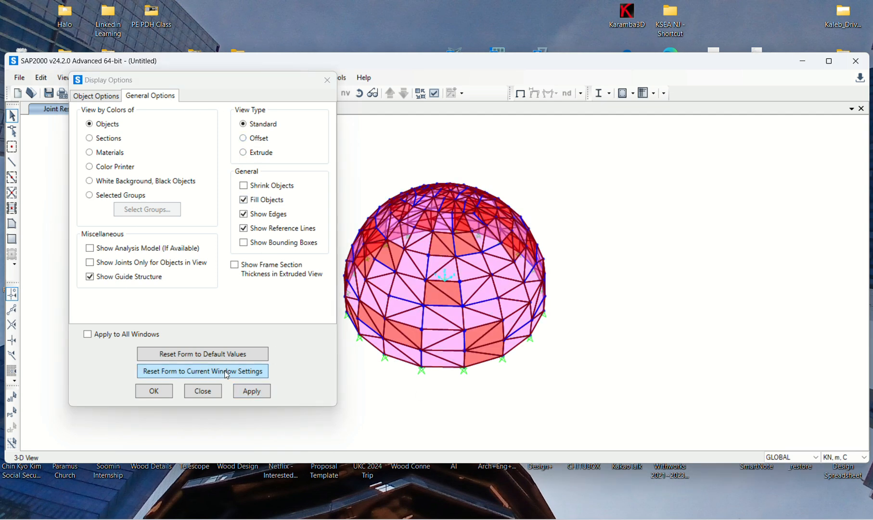
key("Return")
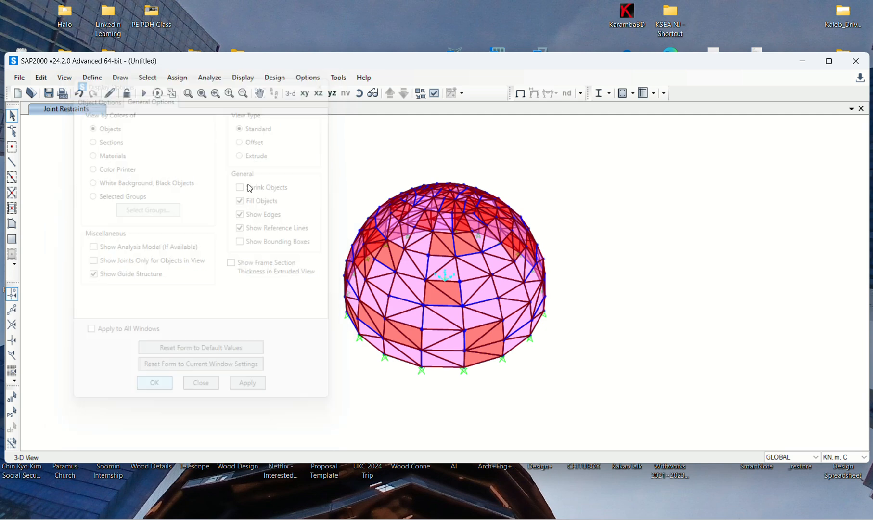
Display the objects shrunk, pick one joint up close to inspect the member connections, and clear the selection.
left_click(420, 93)
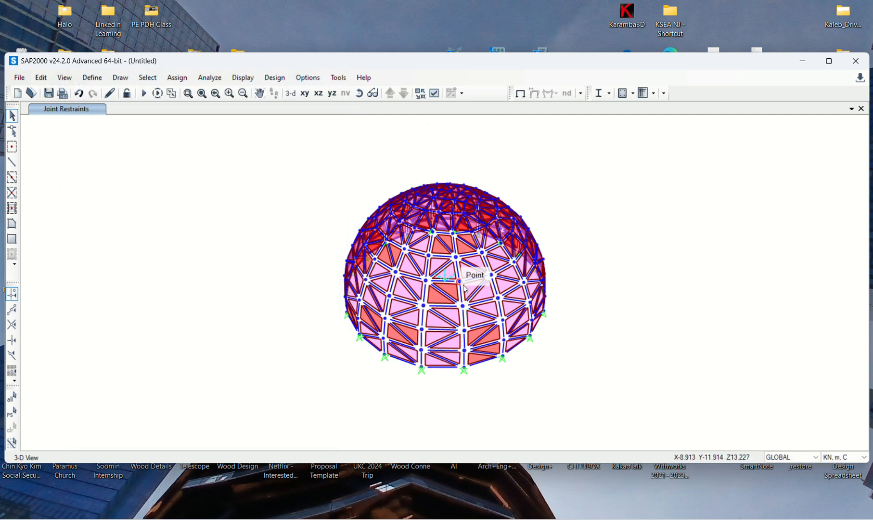
scroll(484, 258, "up", 8)
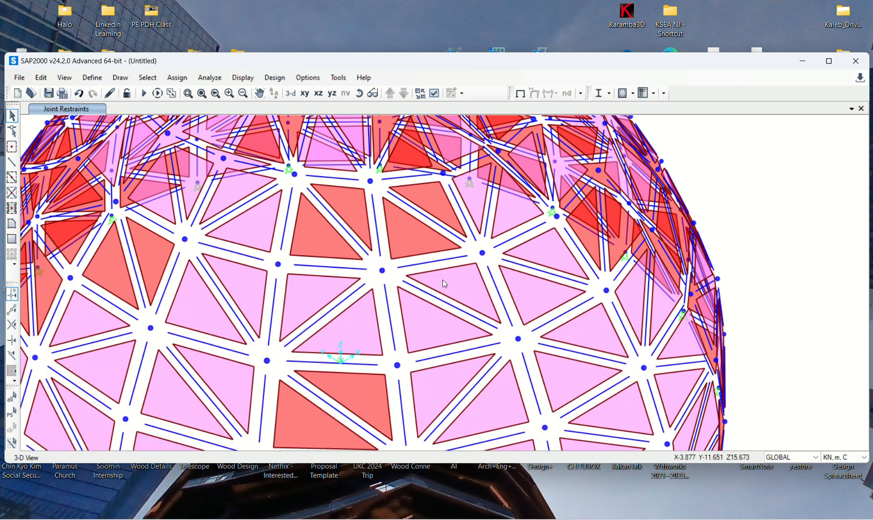
left_click(482, 253)
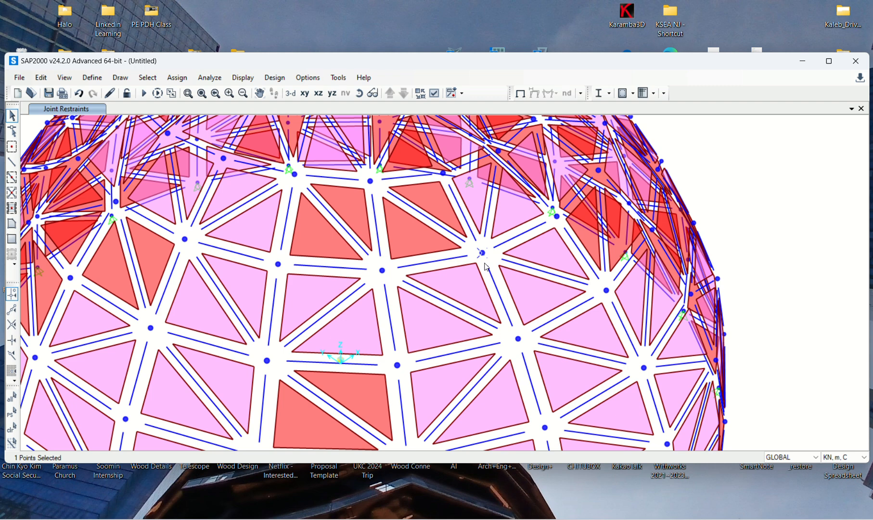
scroll(485, 265, "down", 3)
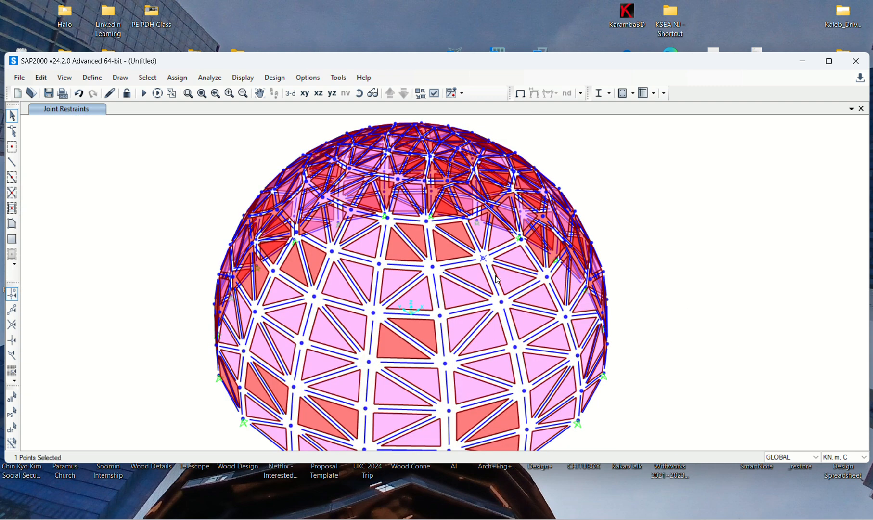
left_click(11, 428)
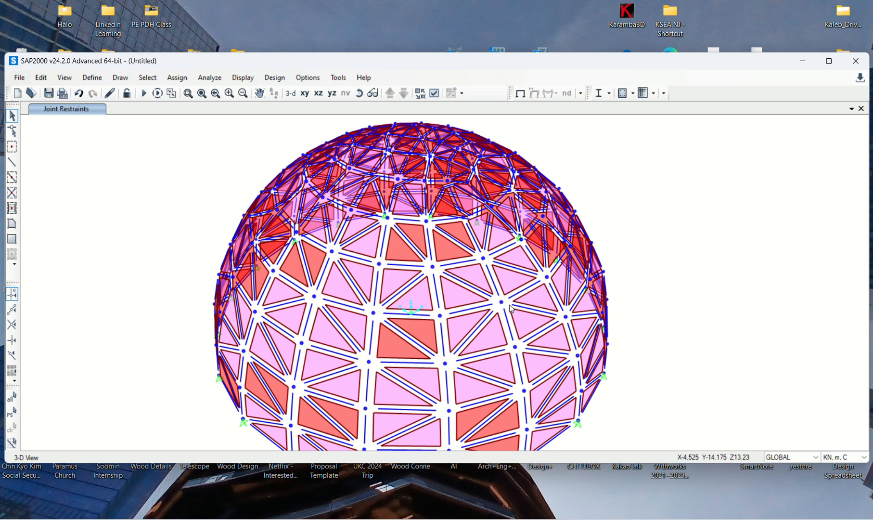
Start importing a steel pipe frame section from the AISC.PRO property file.
scroll(246, 187, "down", 2)
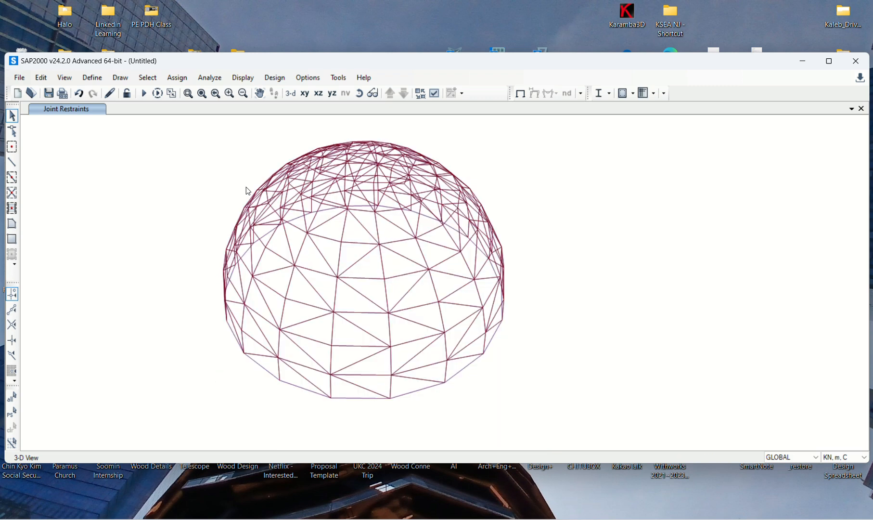
scroll(246, 187, "down", 2)
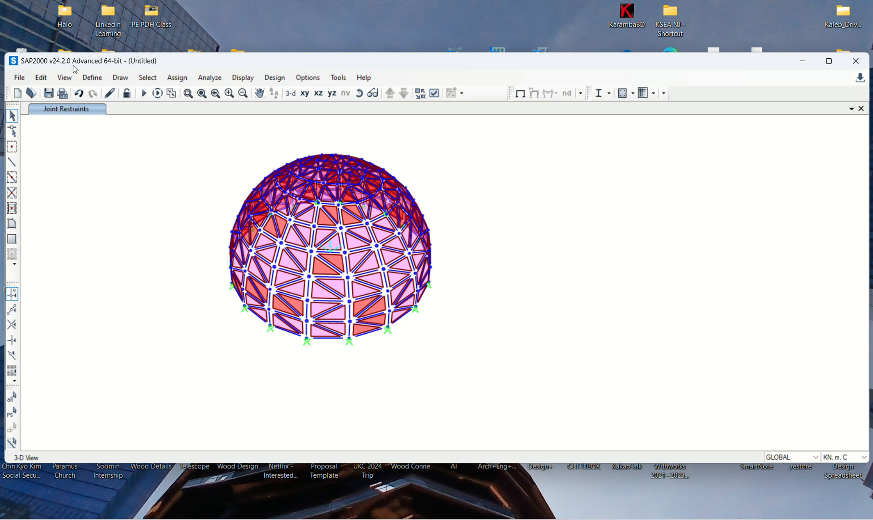
left_click(92, 78)
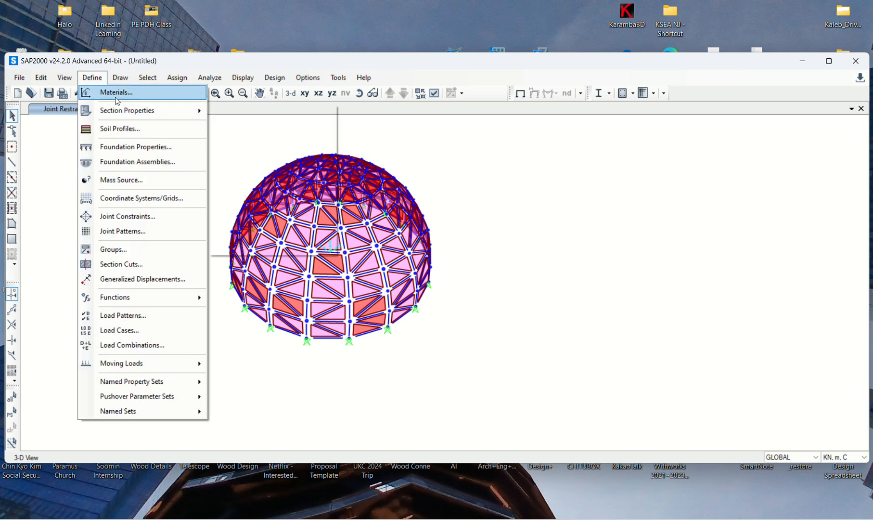
mouse_move(118, 114)
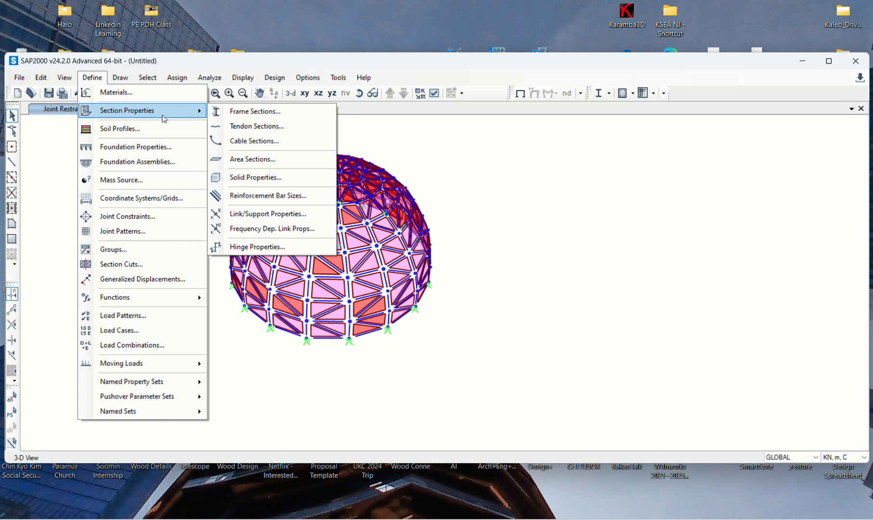
left_click(255, 115)
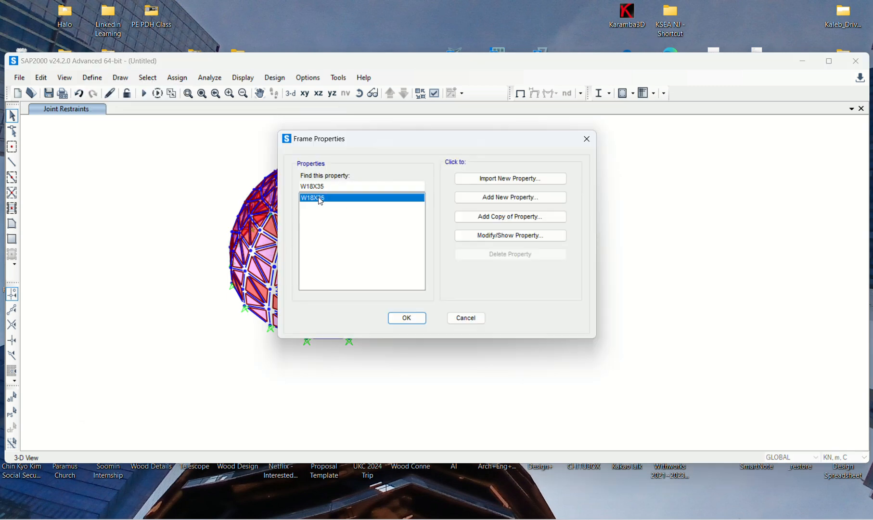
left_click(523, 178)
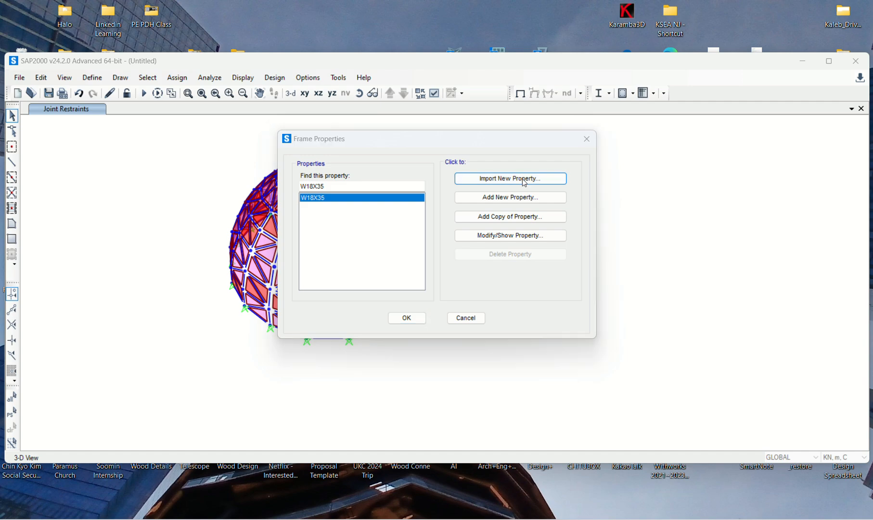
left_click(495, 261)
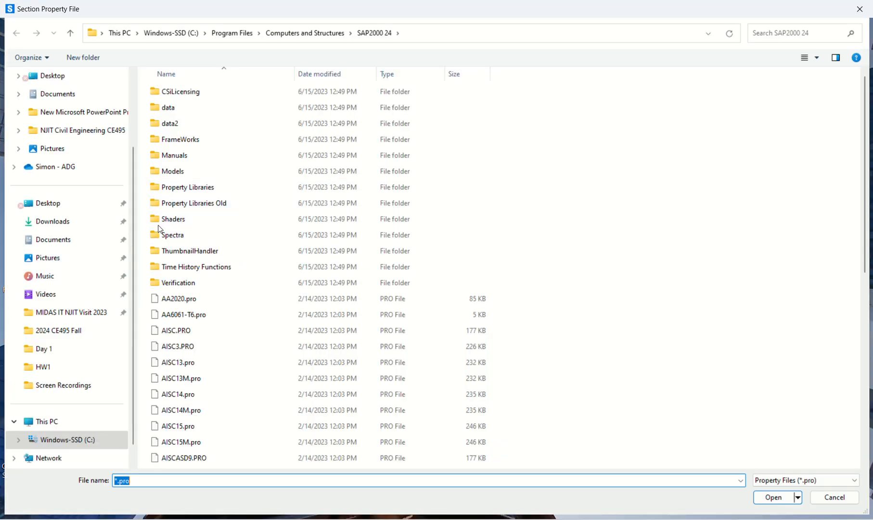
double_click(187, 331)
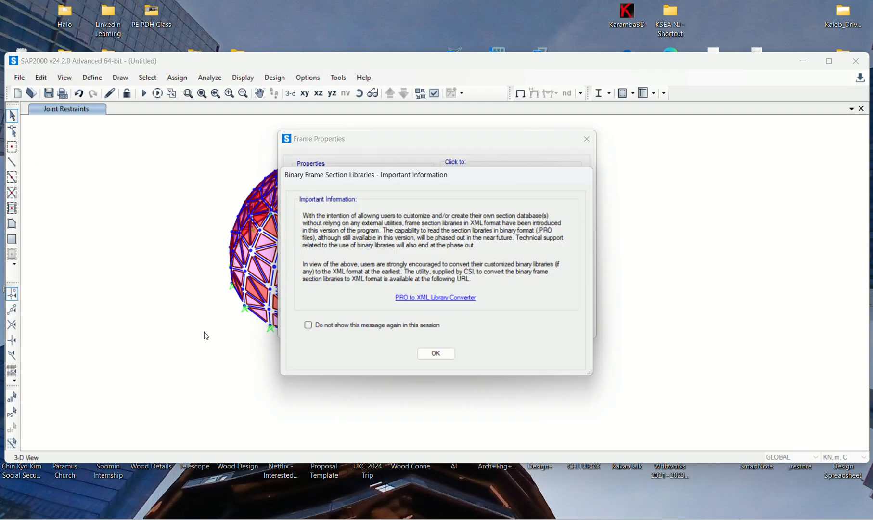
left_click(432, 357)
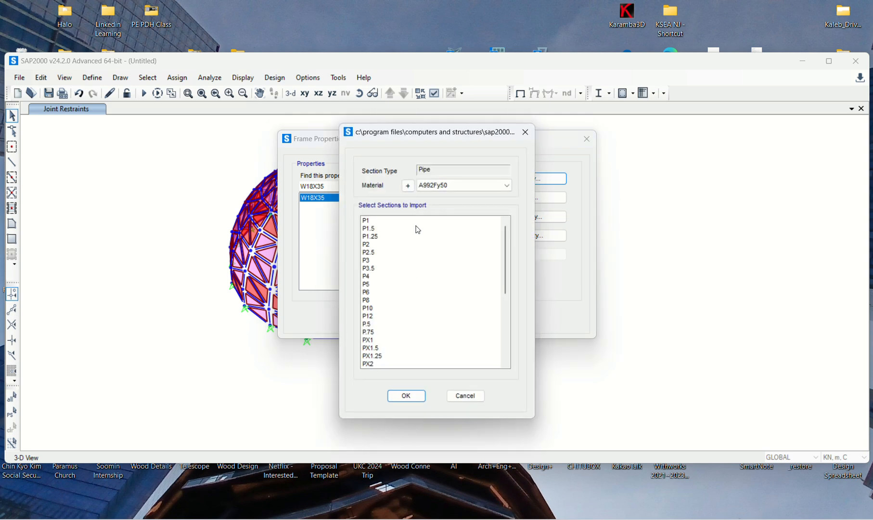
Import pipe section P.5 with material A992Fy50 and accept it into the model's frame properties.
left_click(373, 324)
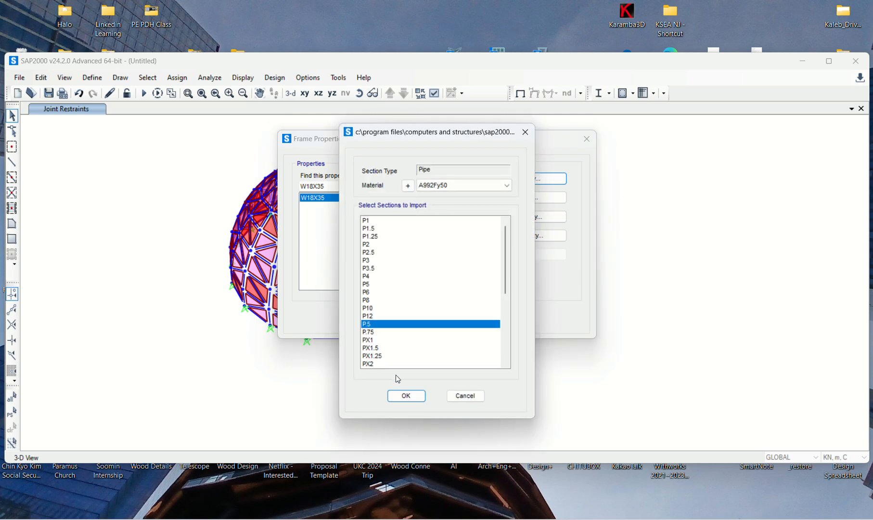
left_click(405, 396)
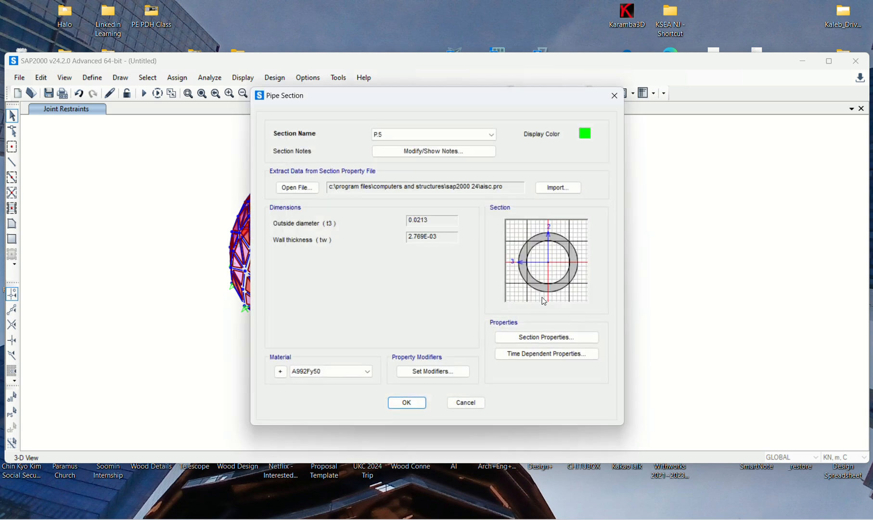
left_click(356, 371)
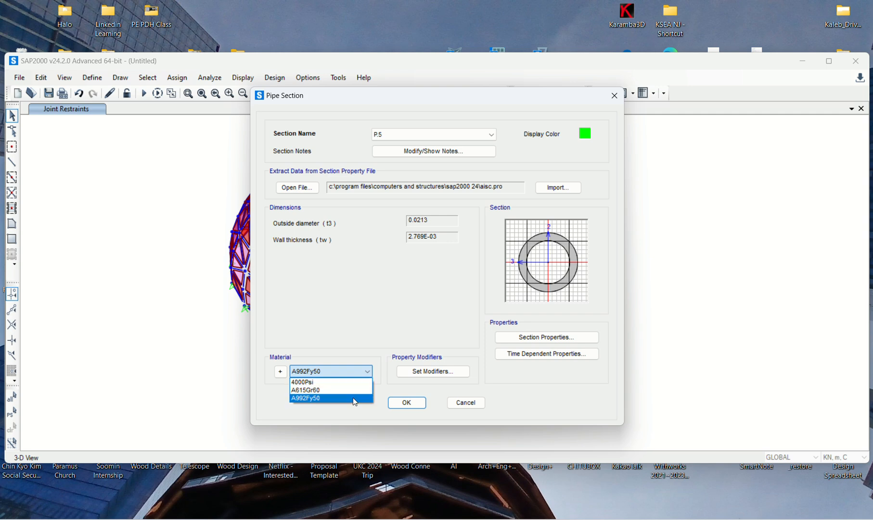
left_click(407, 399)
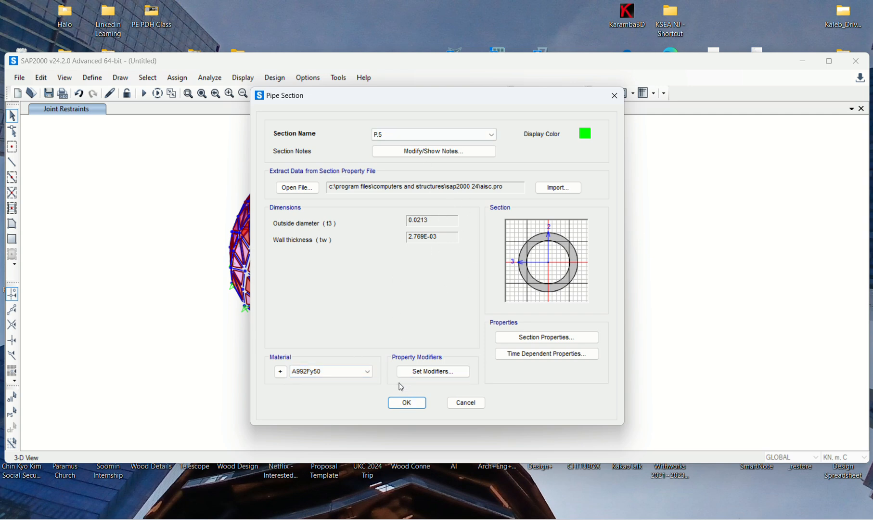
left_click(412, 404)
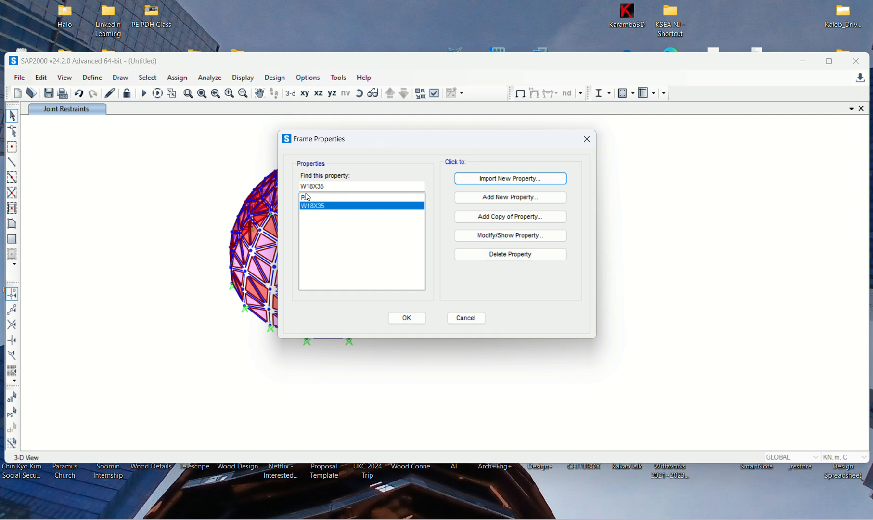
left_click(407, 318)
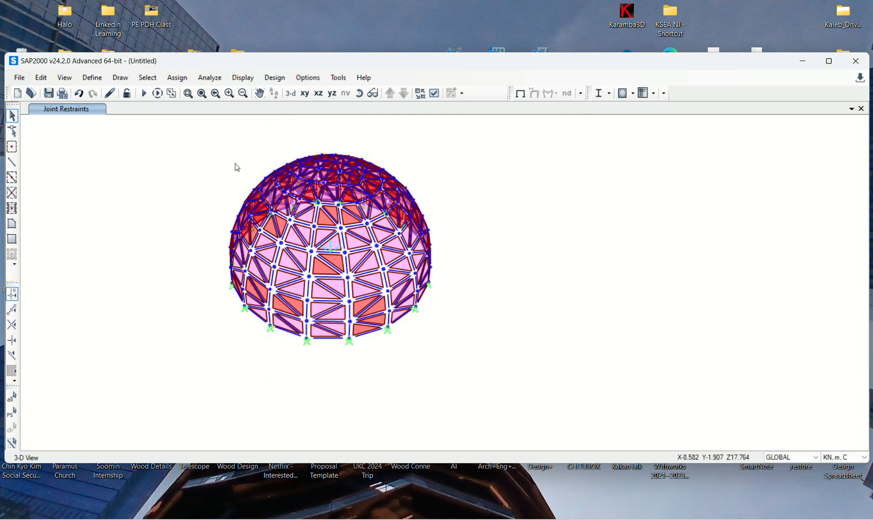
Select the whole dome and assign frame section P.5 to all its members.
left_click_drag(198, 137, 443, 352)
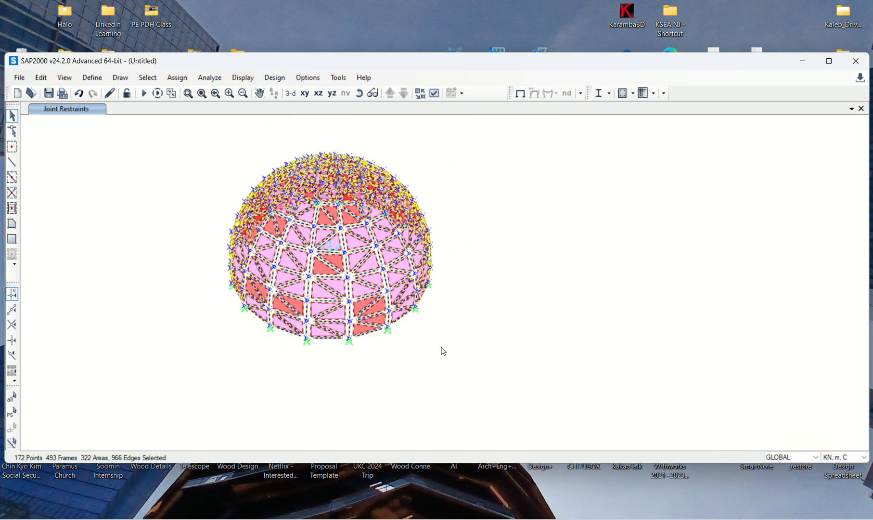
left_click(182, 80)
mouse_move(195, 109)
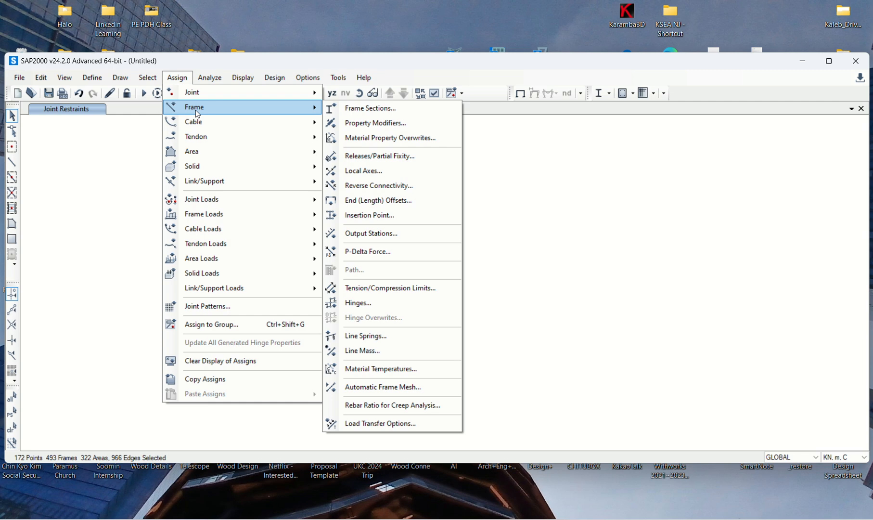
left_click(423, 108)
left_click(381, 172)
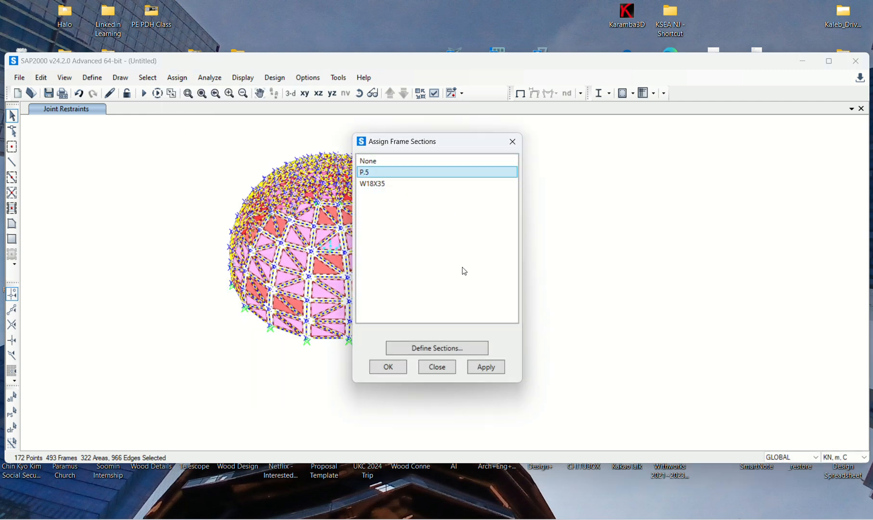
left_click(497, 373)
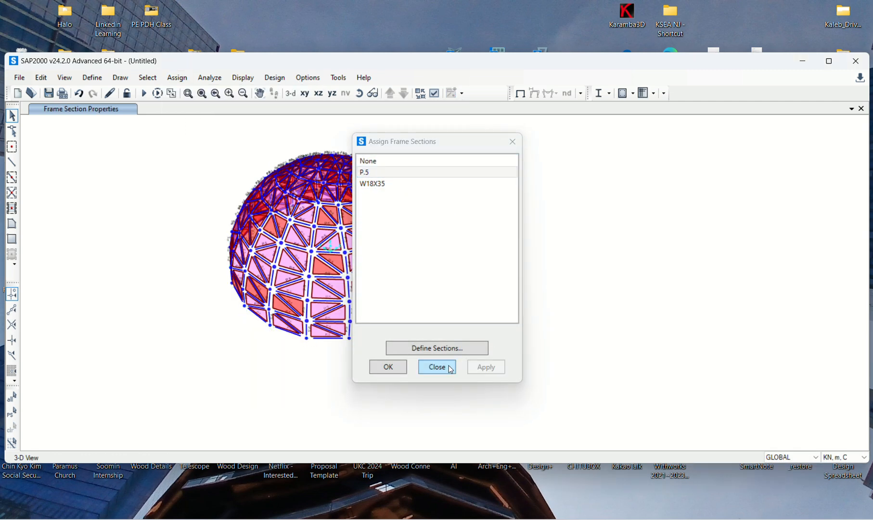
left_click(427, 367)
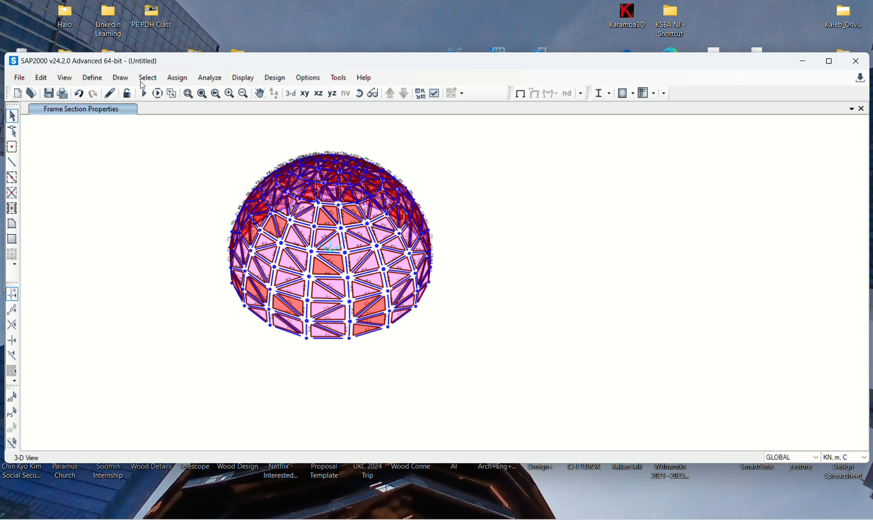
Review the dimensions and material of the P.5 pipe section without changing the definition.
left_click(92, 78)
mouse_move(140, 110)
left_click(255, 111)
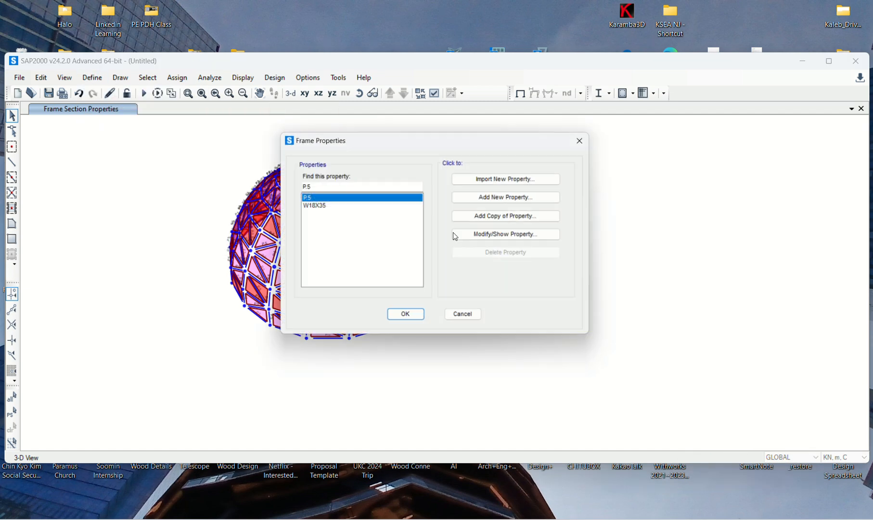
left_click(518, 238)
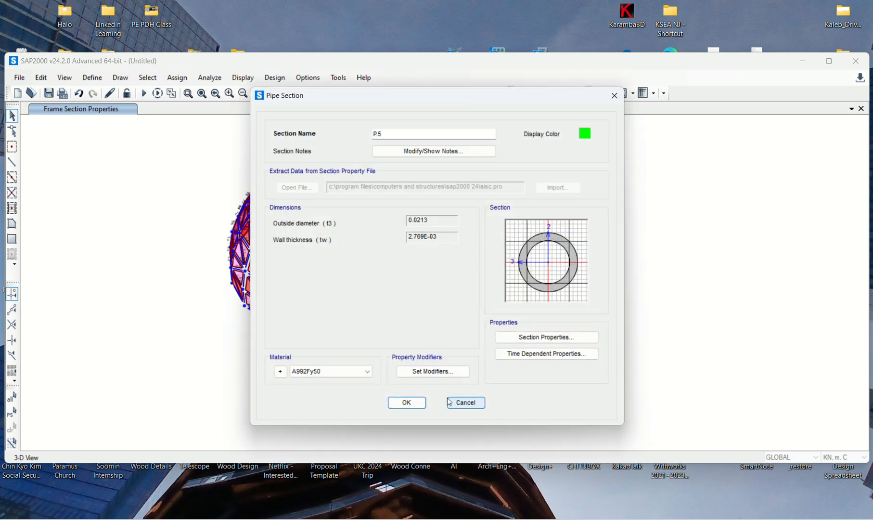
left_click(463, 402)
left_click(463, 317)
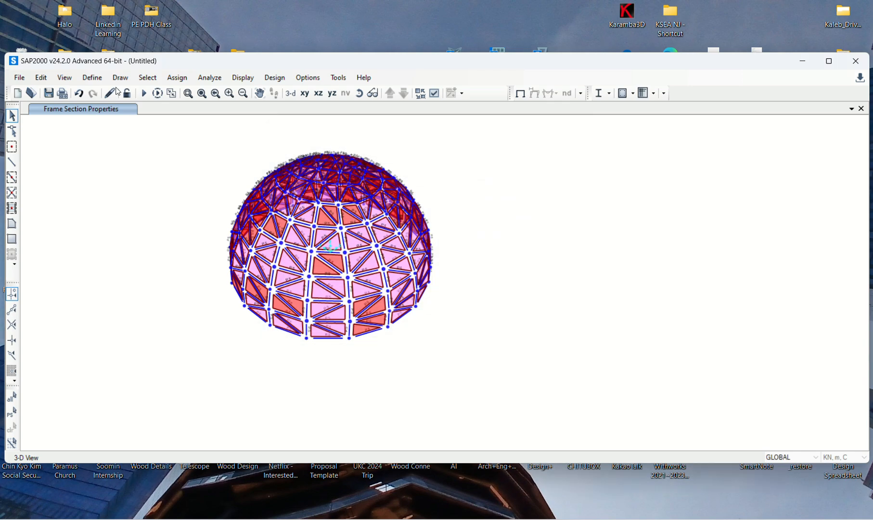
Import steel pipe section P5 with material A992Fy50 into the model's frame properties.
left_click(92, 77)
mouse_move(119, 111)
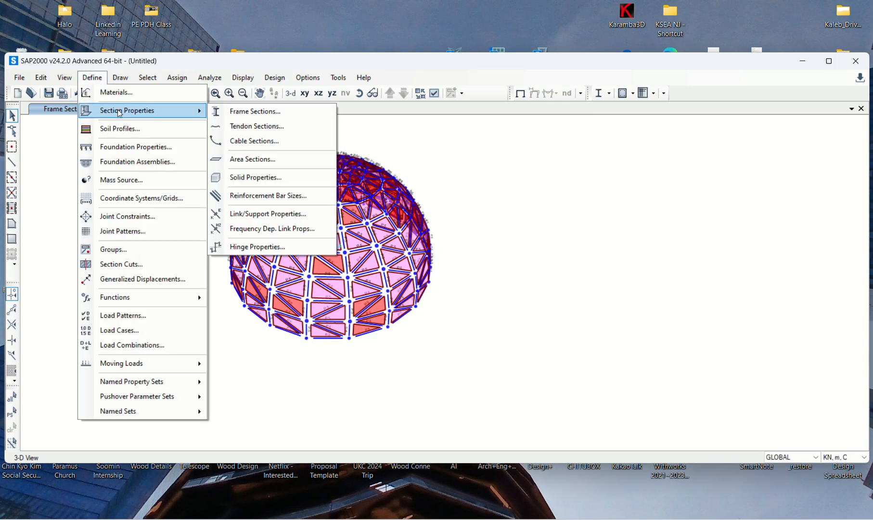
left_click(255, 111)
left_click(501, 181)
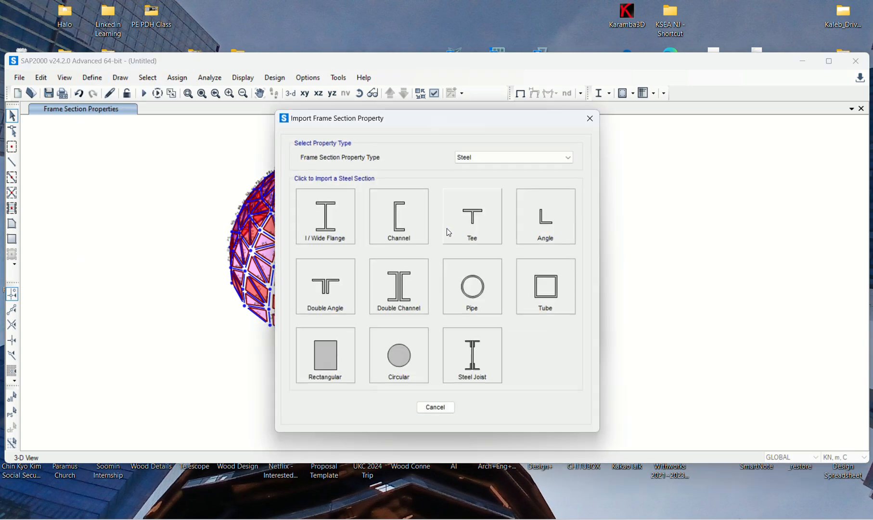
left_click(470, 287)
left_click(374, 285)
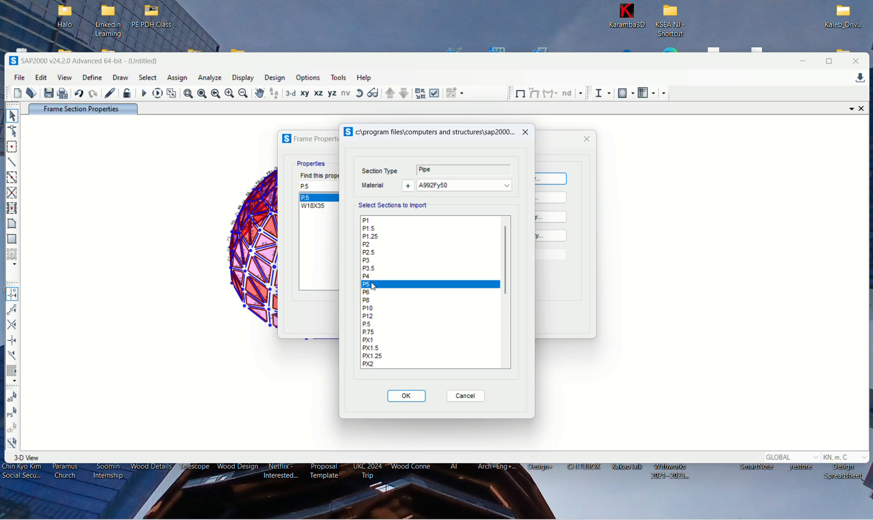
left_click(405, 396)
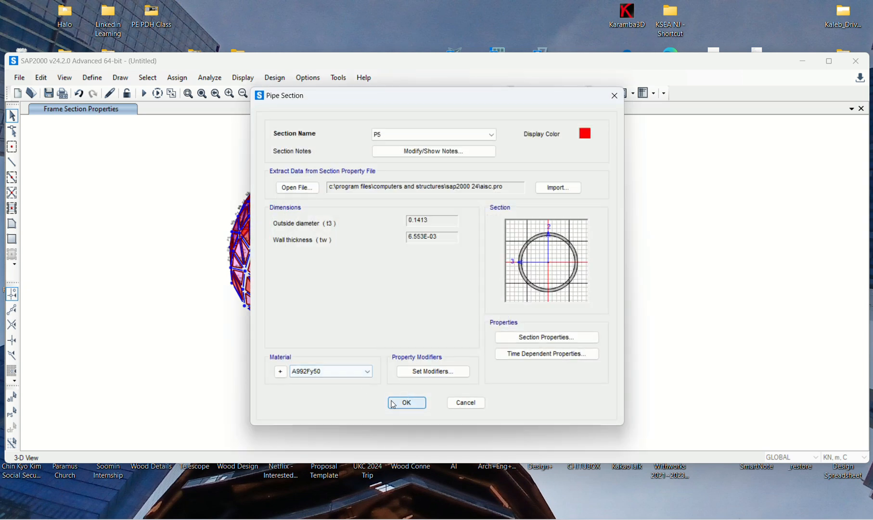
left_click(399, 403)
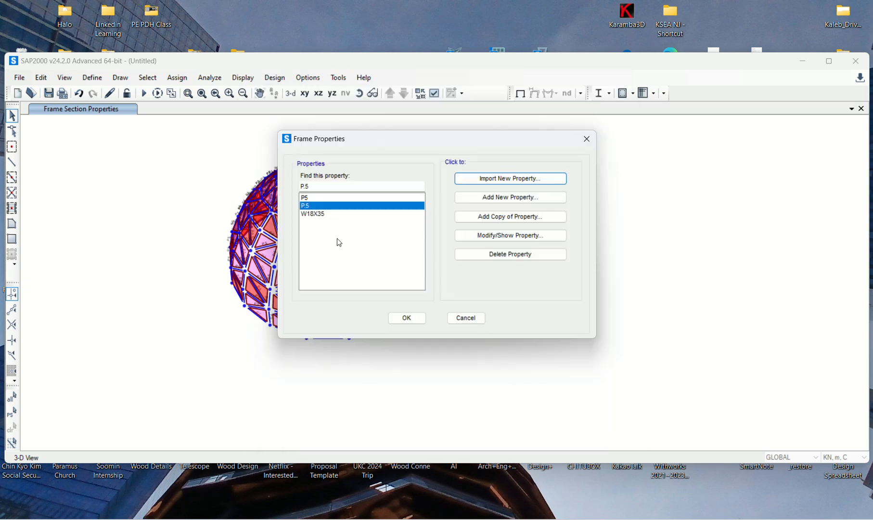
left_click(325, 198)
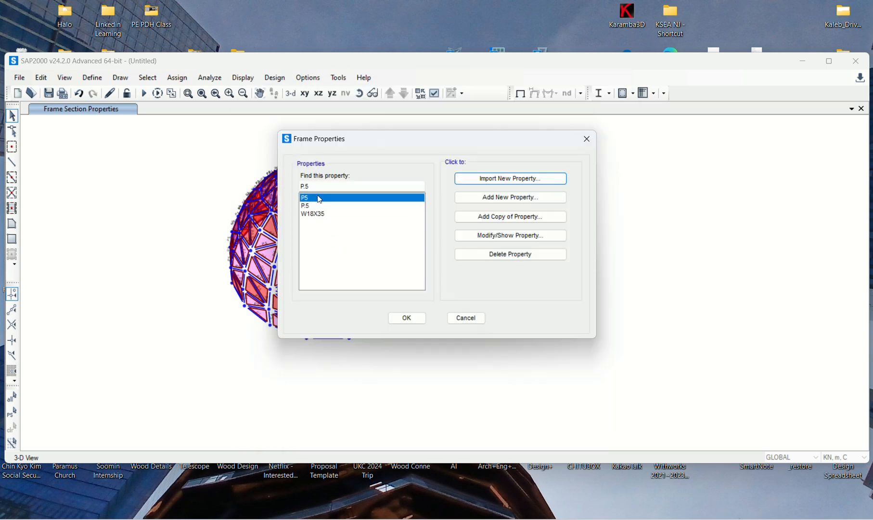
left_click(424, 318)
Select the whole dome and assign frame section P5 to all its members.
left_click_drag(171, 117, 511, 366)
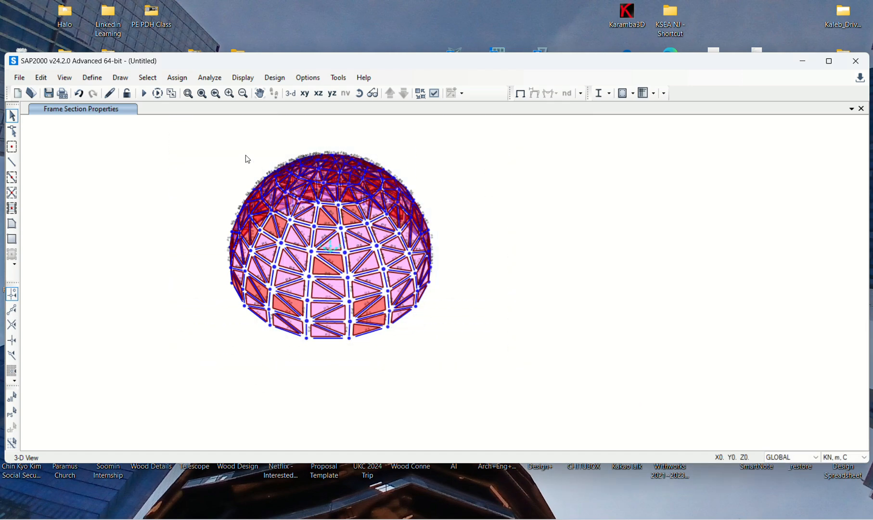
left_click(178, 78)
mouse_move(189, 109)
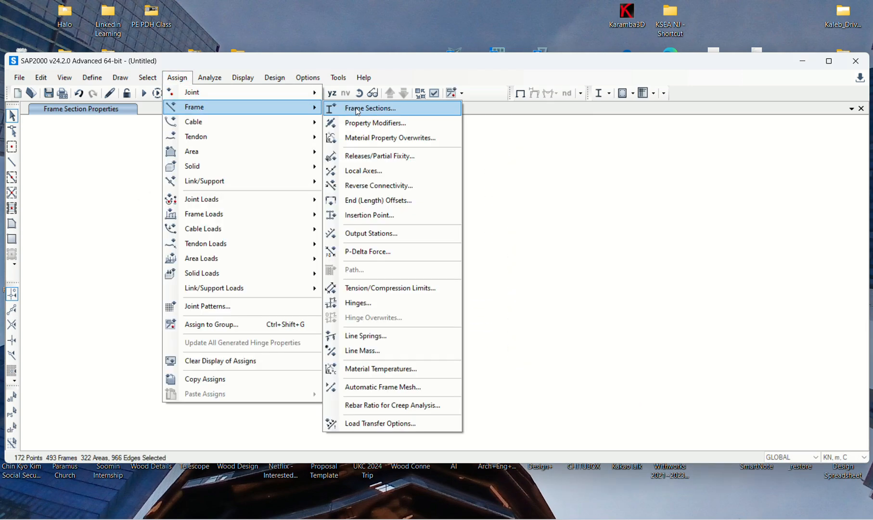
left_click(366, 108)
left_click(366, 172)
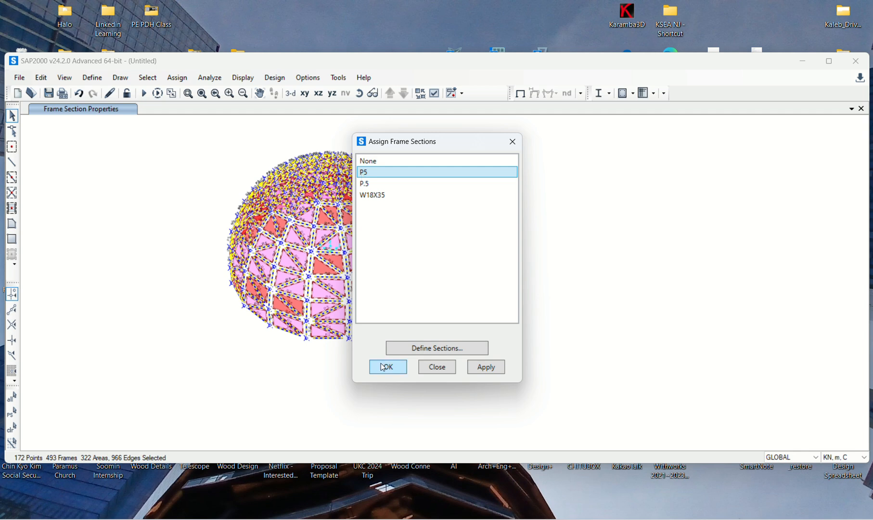
left_click(399, 367)
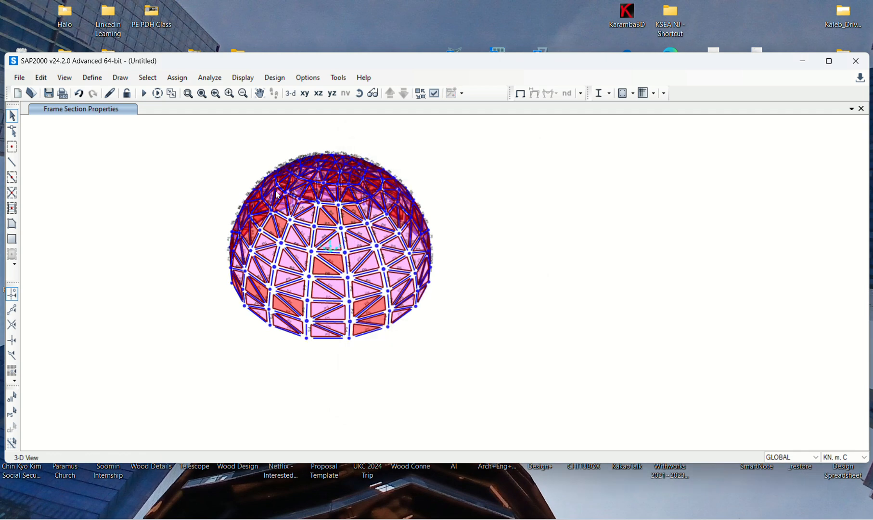
Review the defined load patterns and keep the DEAD pattern with a self-weight multiplier of 1.
left_click(99, 75)
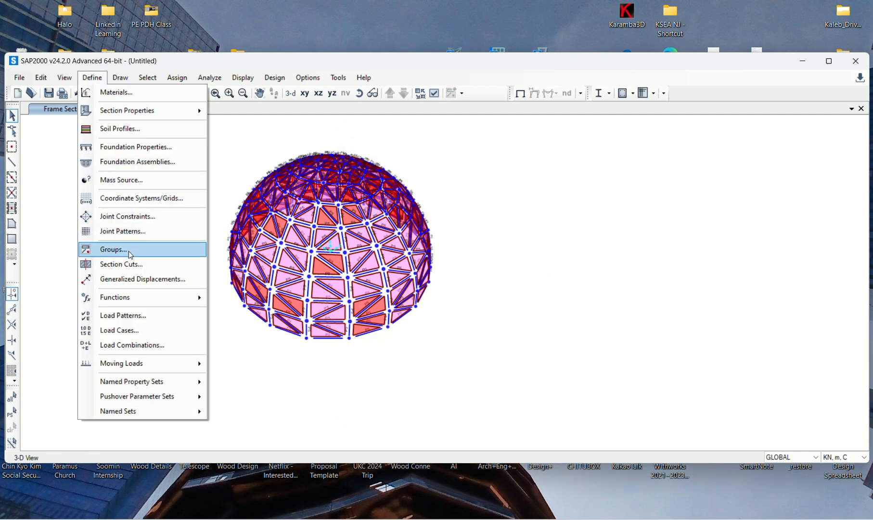
left_click(135, 316)
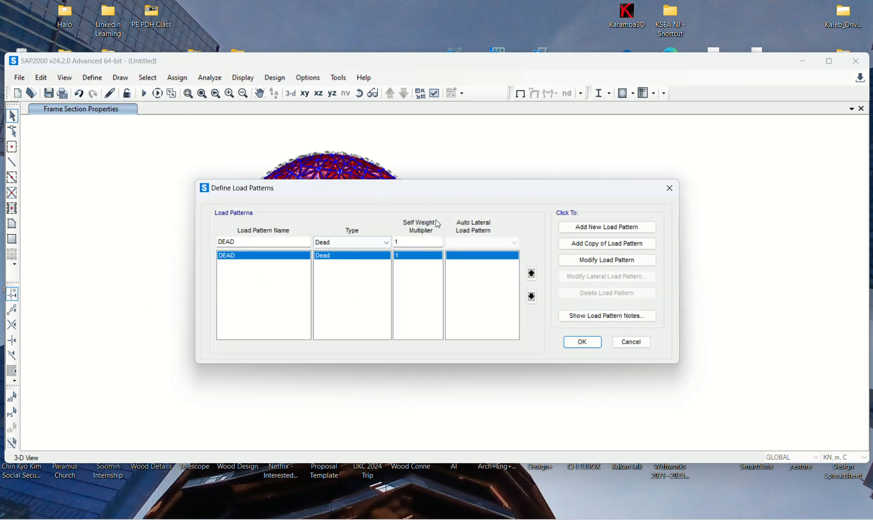
left_click(581, 341)
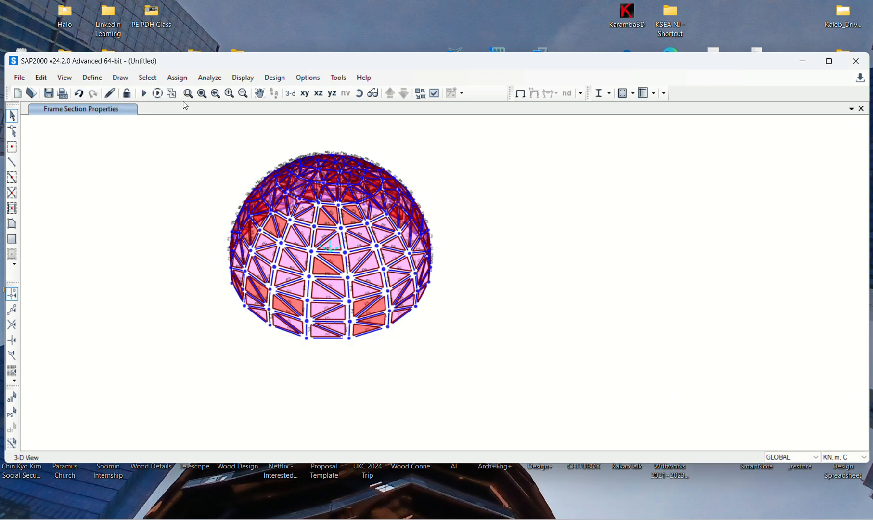
Run the analysis for the DEAD and MODAL load cases, saving the model as "Examp 1 - Dome" in the GH folder.
left_click(144, 93)
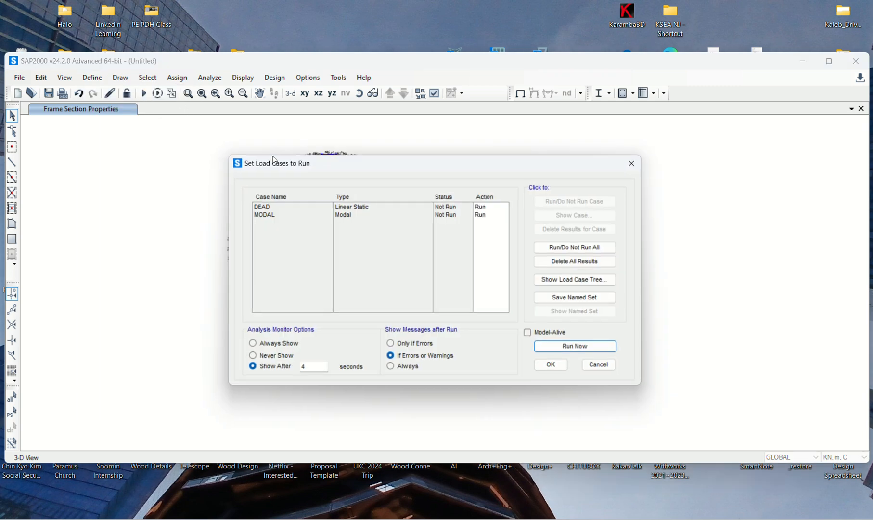
left_click(564, 350)
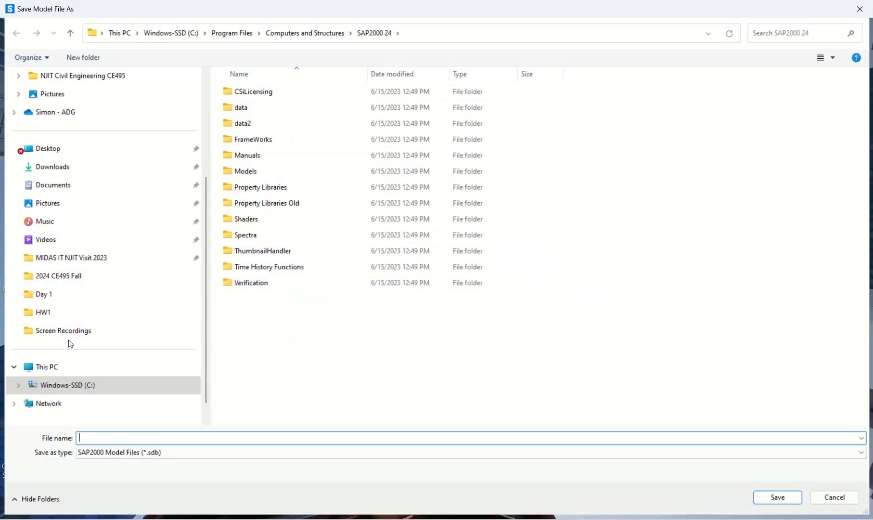
left_click(53, 318)
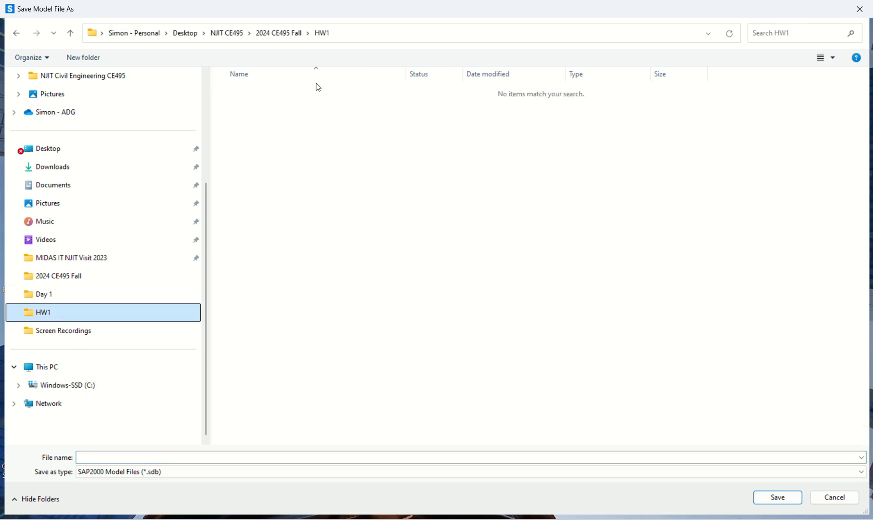
left_click(279, 33)
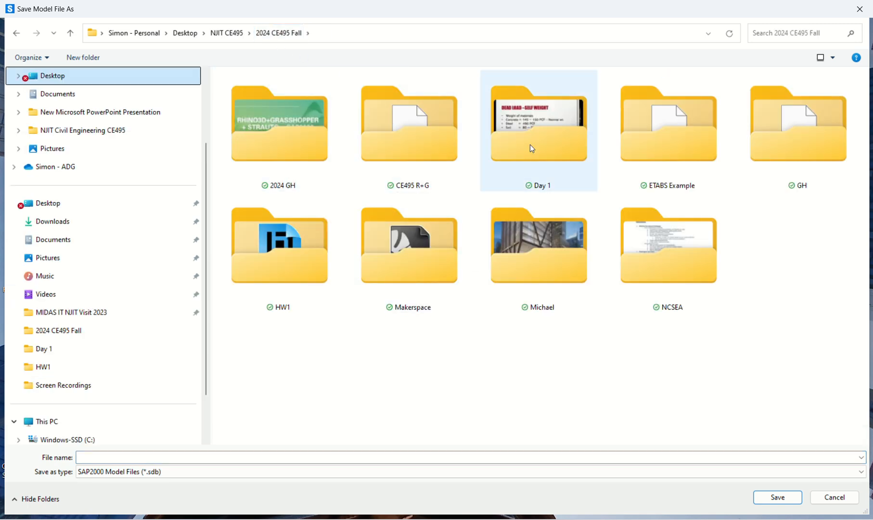
double_click(772, 123)
left_click(207, 456)
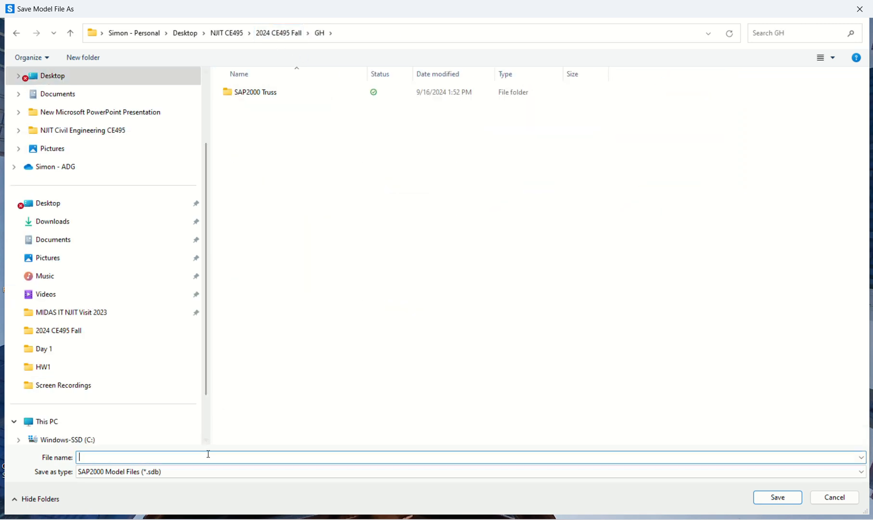
type("Examp 1 - Dome")
key("Return")
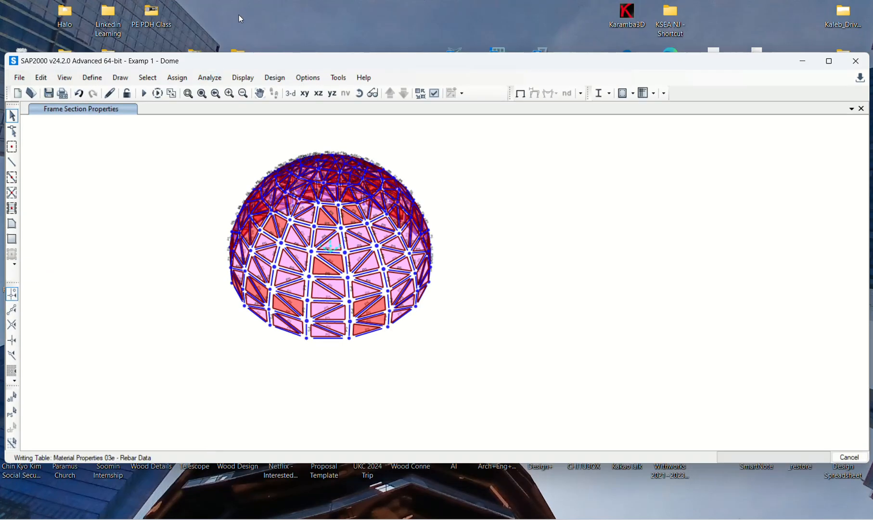
left_click(143, 93)
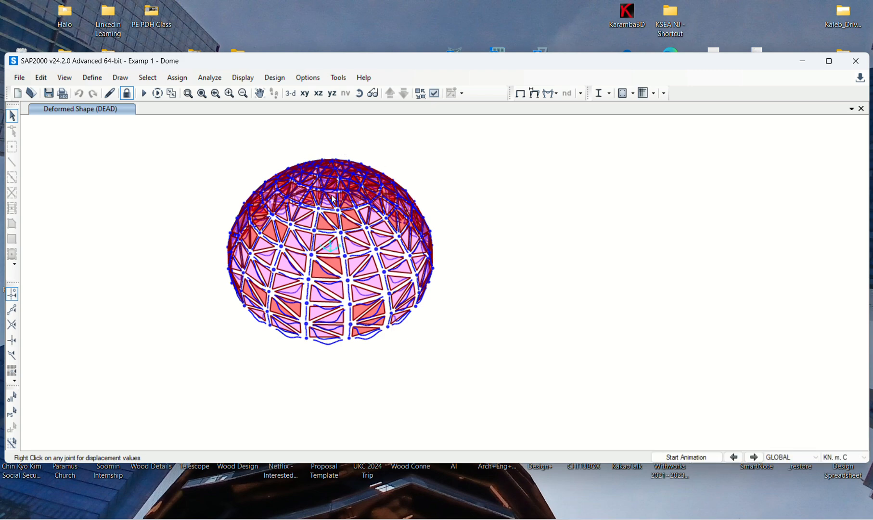
Examine the dome's DEAD deformed shape and return the 3-D view to the undeformed model.
double_click(419, 64)
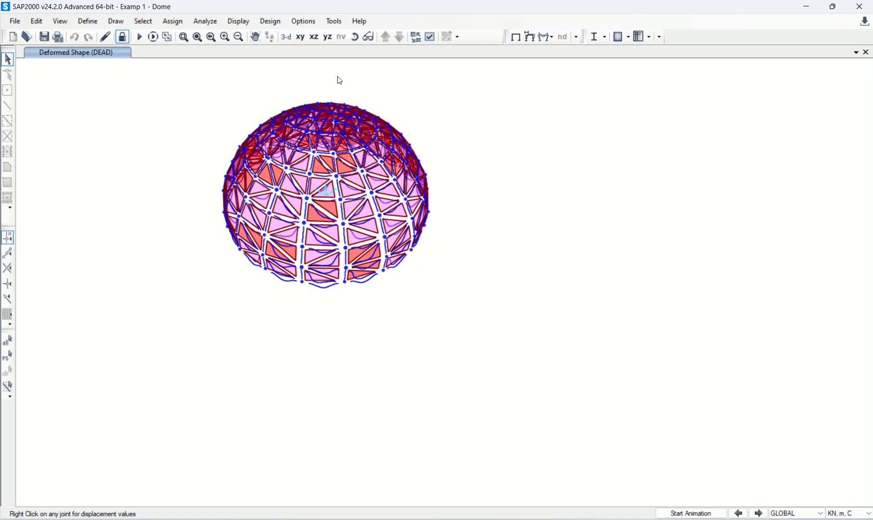
left_click(195, 40)
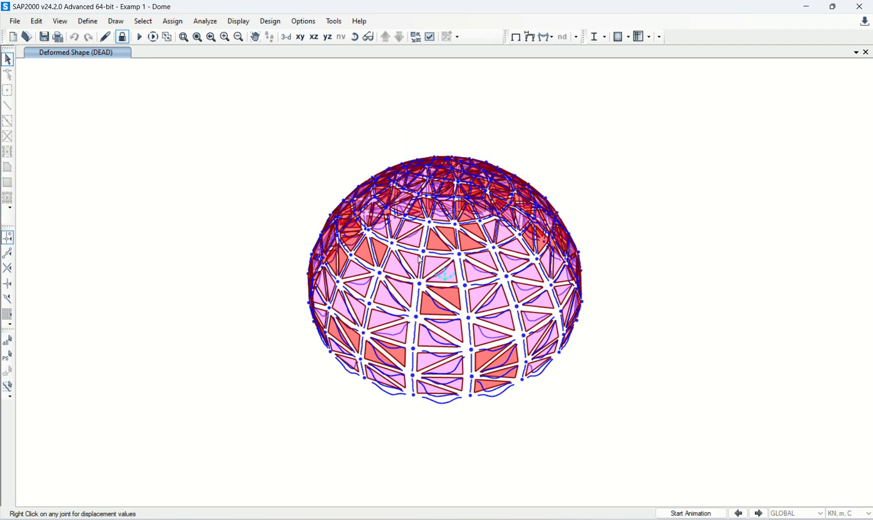
left_click(517, 37)
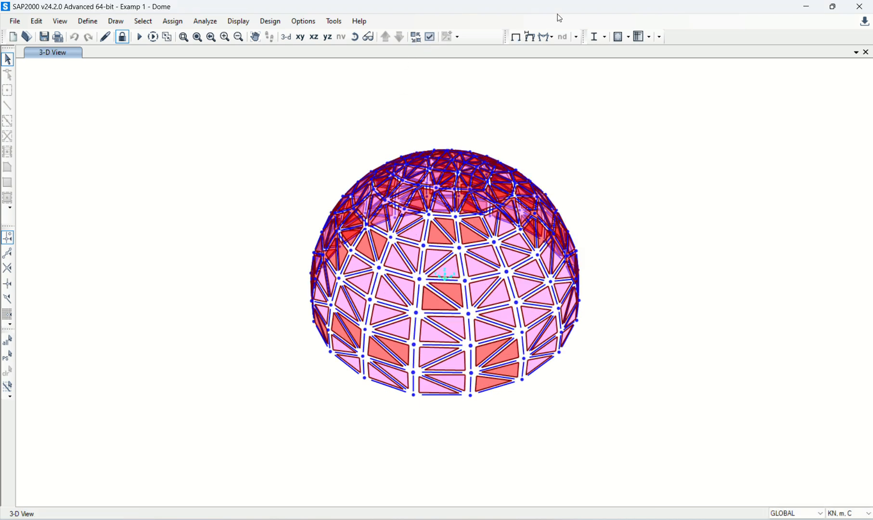
left_click(832, 7)
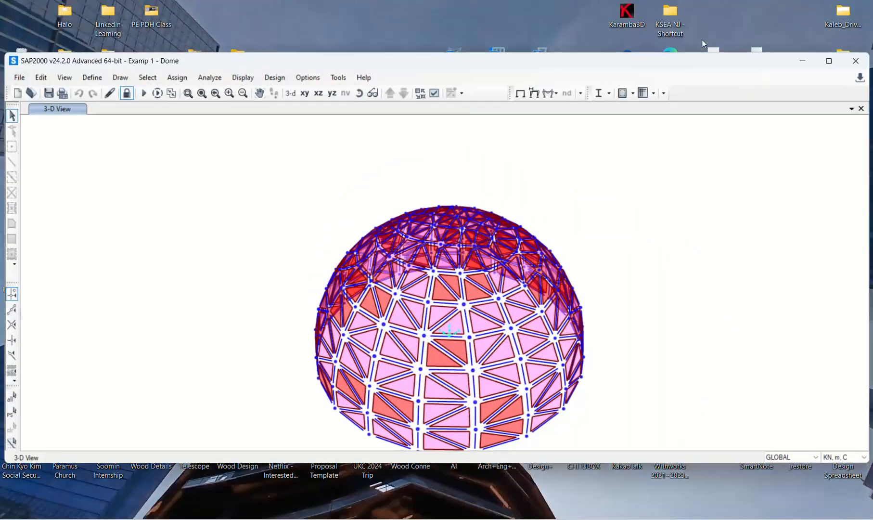
scroll(402, 205, "down", 4)
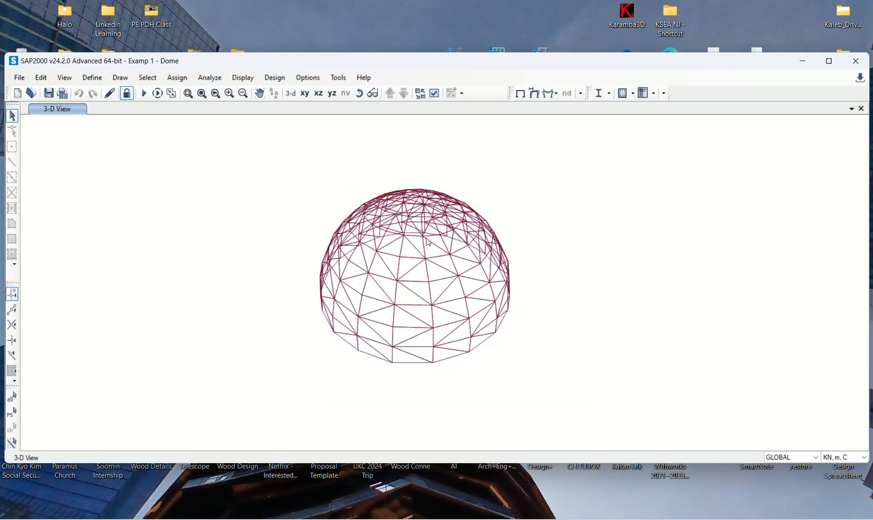
scroll(360, 178, "up", 2)
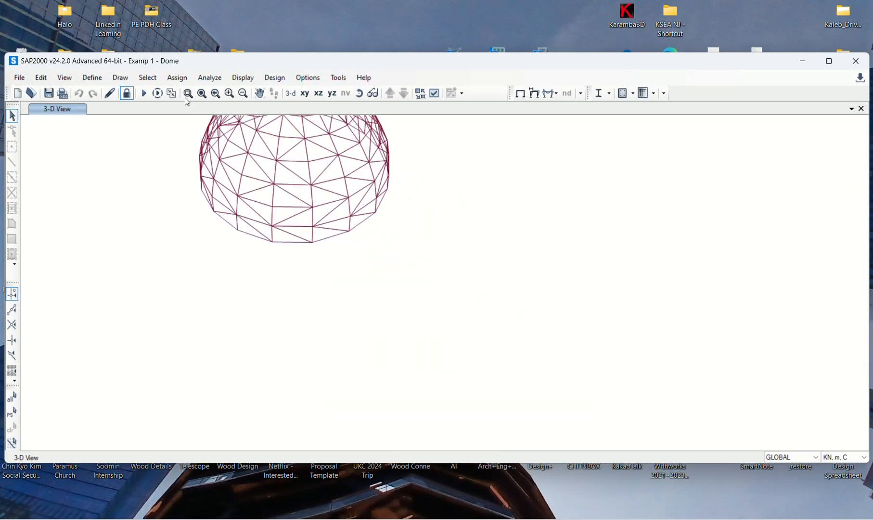
left_click(201, 94)
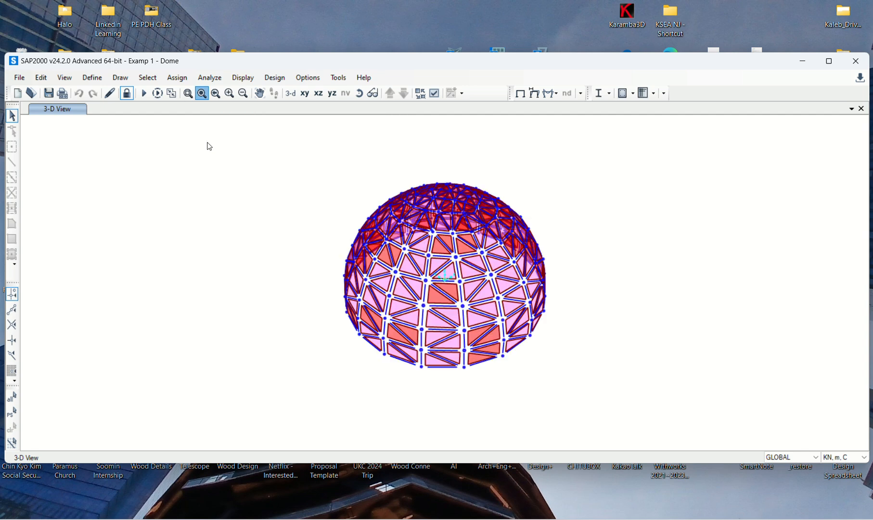
Turn on the display of joint restraints on the dome in the 3-D view.
left_click(432, 92)
left_click(337, 158)
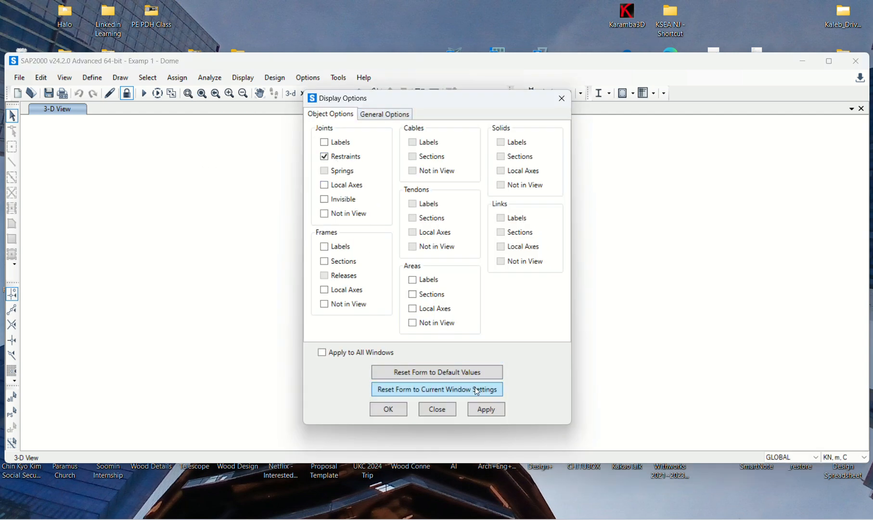
left_click(487, 409)
left_click_drag(484, 98, 186, 96)
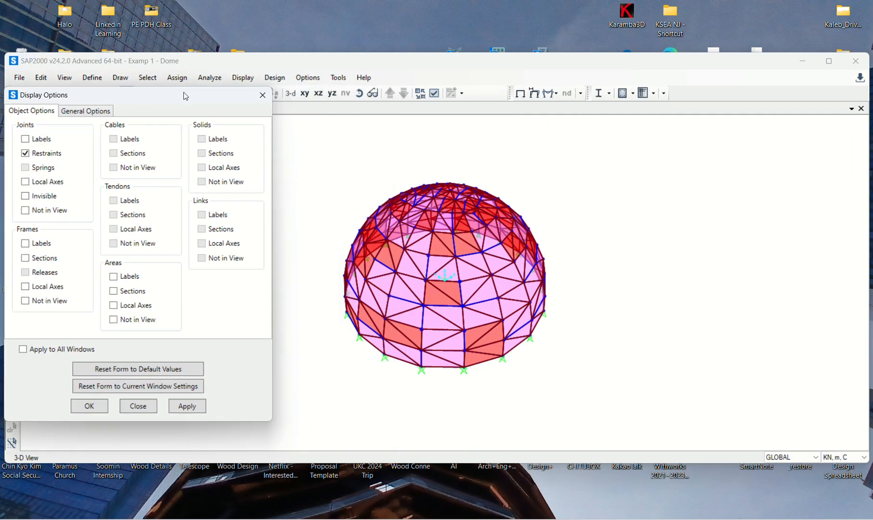
left_click(144, 406)
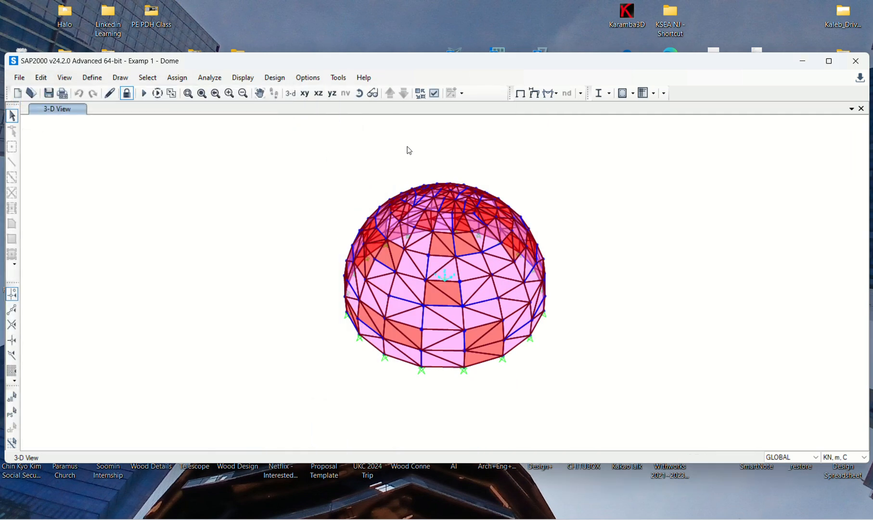
Hide all area objects in the 3-D view so that only the frame members and joints are displayed.
left_click(436, 93)
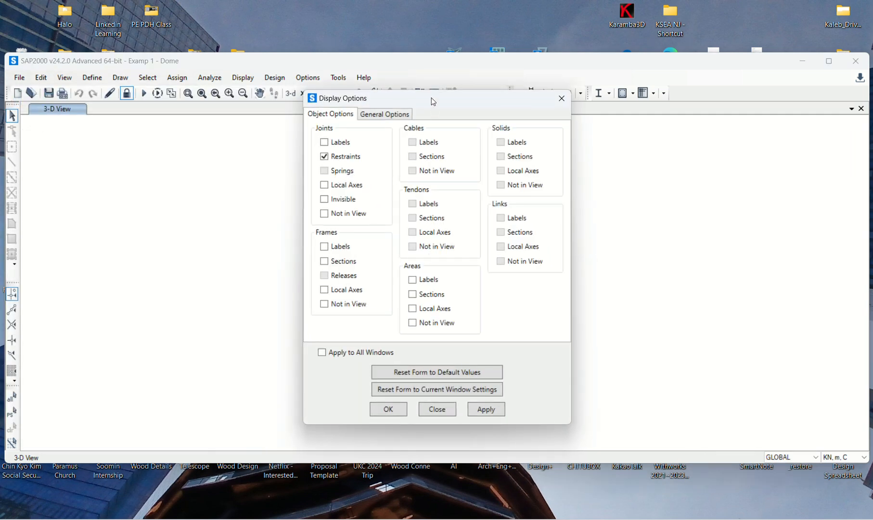
left_click_drag(433, 102, 191, 101)
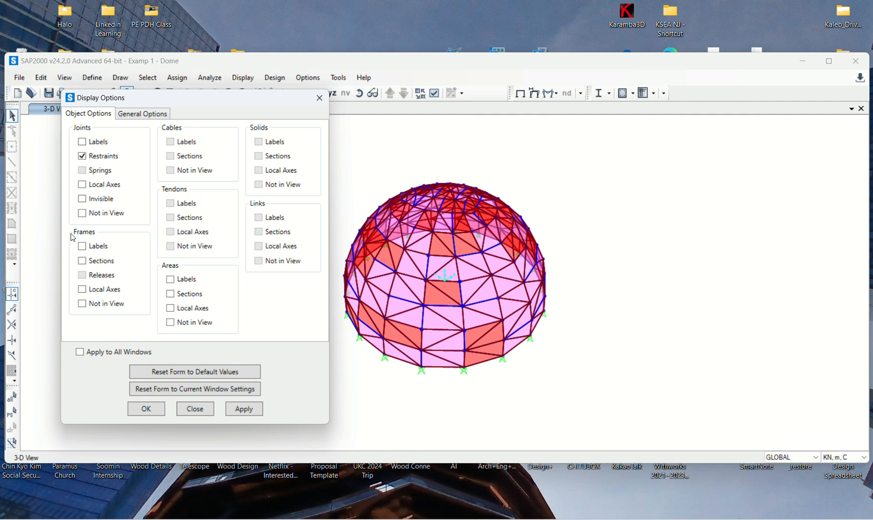
left_click(172, 321)
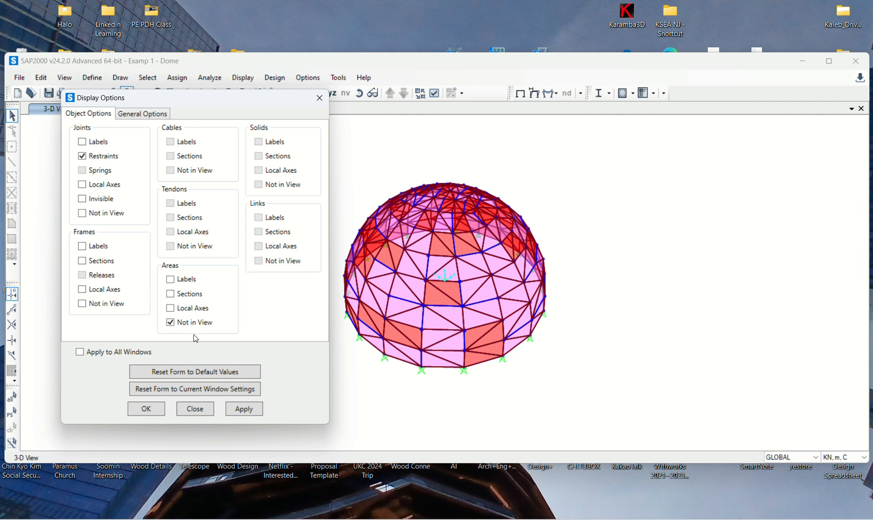
left_click(241, 408)
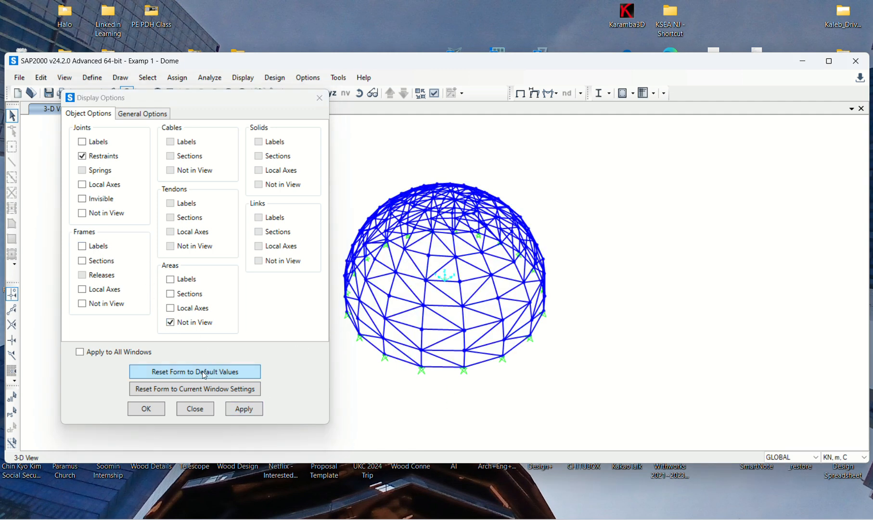
left_click(199, 409)
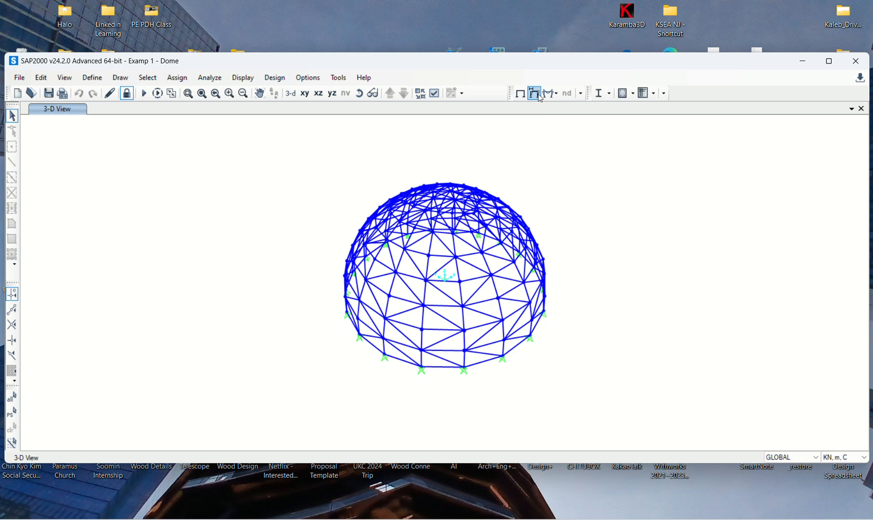
Display the frame axial force diagram for the DEAD case with automatic scaling and a filled diagram.
left_click(553, 96)
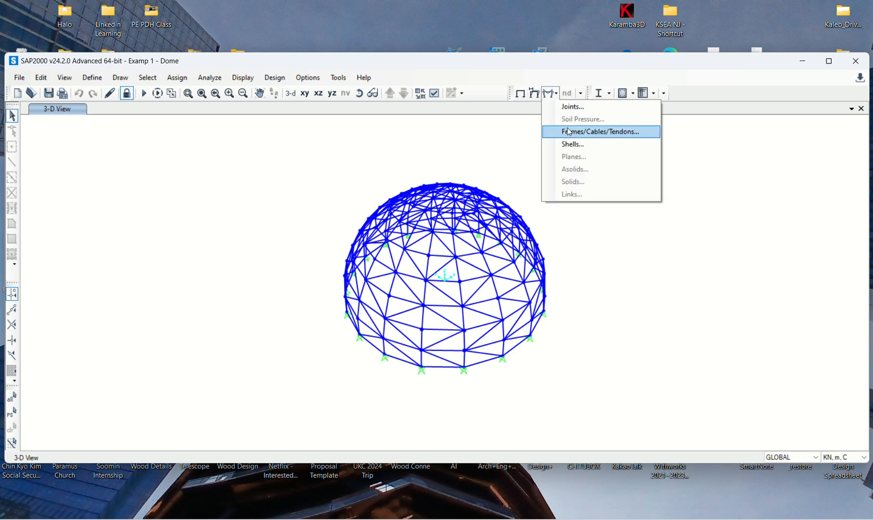
left_click(600, 131)
left_click_drag(439, 83, 714, 75)
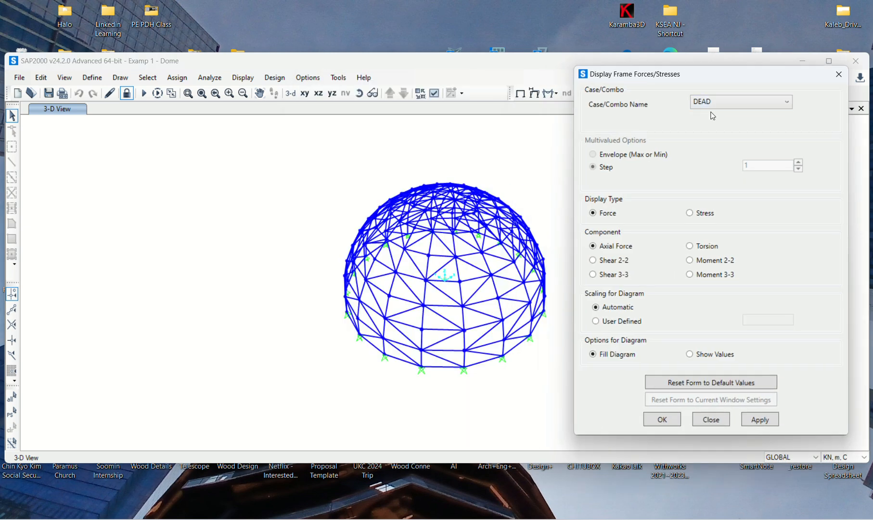
left_click(759, 420)
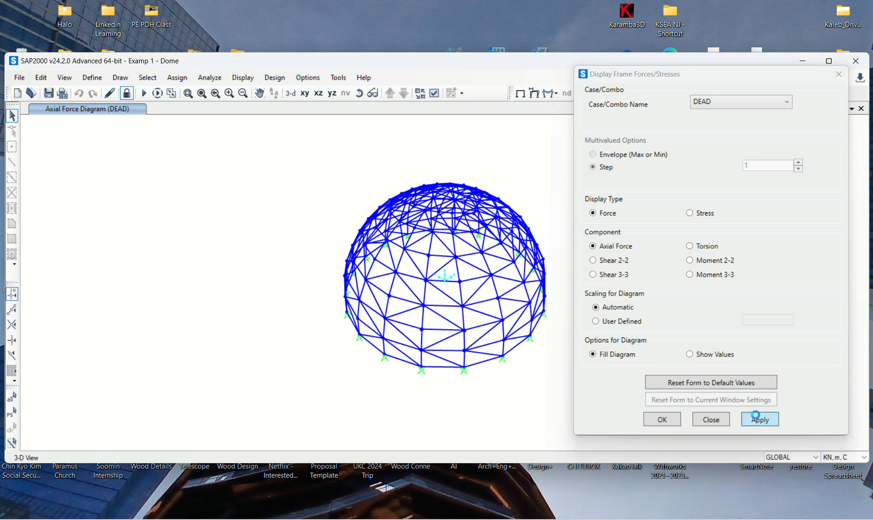
Inspect the axial forces in the dome's members under DEAD load from several angles and close the force display settings.
left_click(359, 93)
left_click_drag(339, 225, 427, 261)
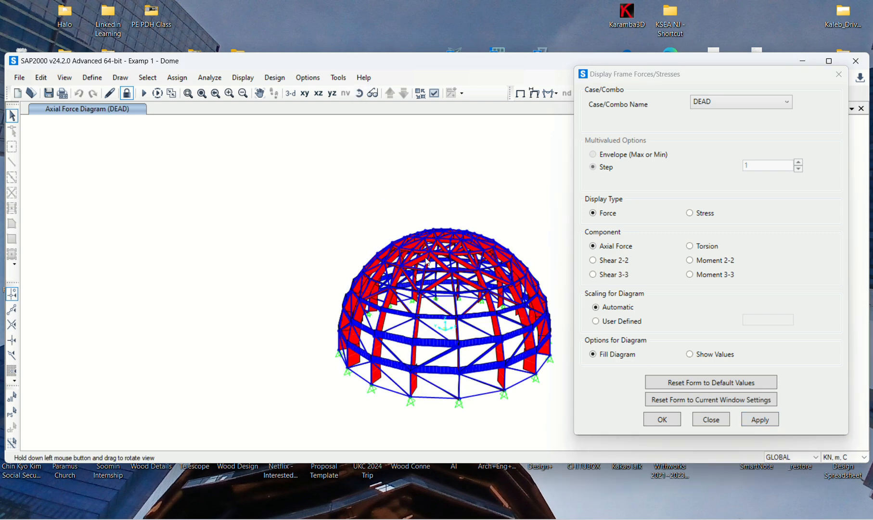
mouse_move(374, 382)
mouse_move(469, 328)
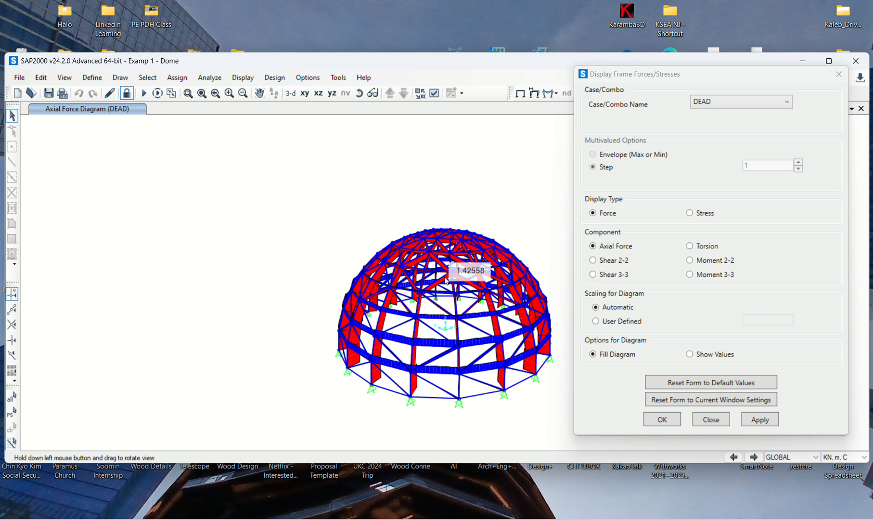
left_click_drag(419, 190, 370, 299)
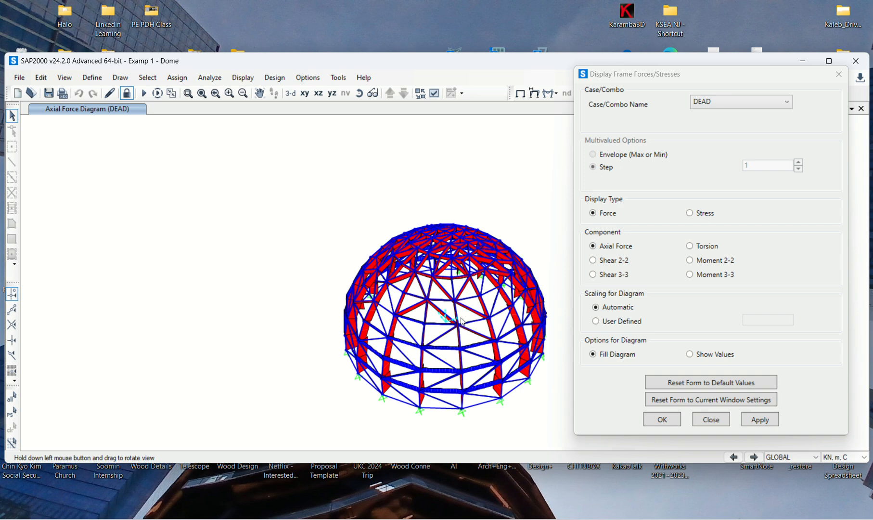
left_click(711, 420)
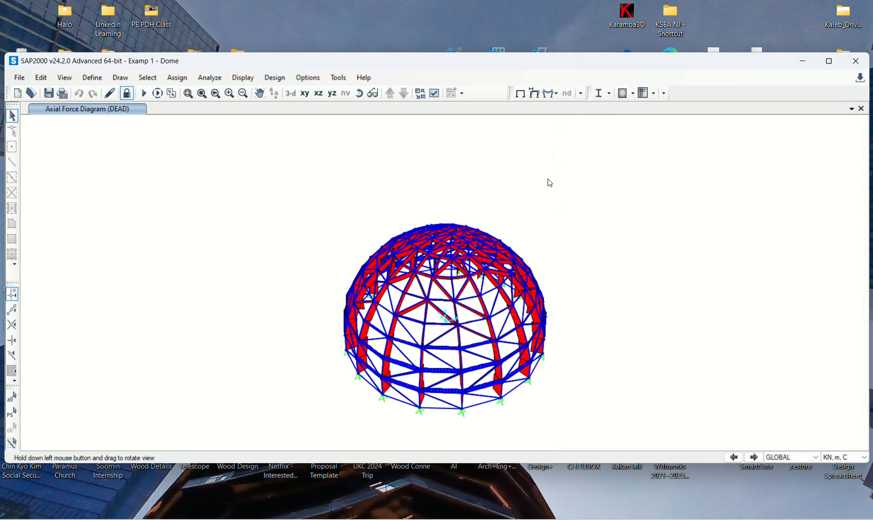
Display the deformed shape for the DEAD case with the wire shadow of the undeformed dome.
left_click(534, 93)
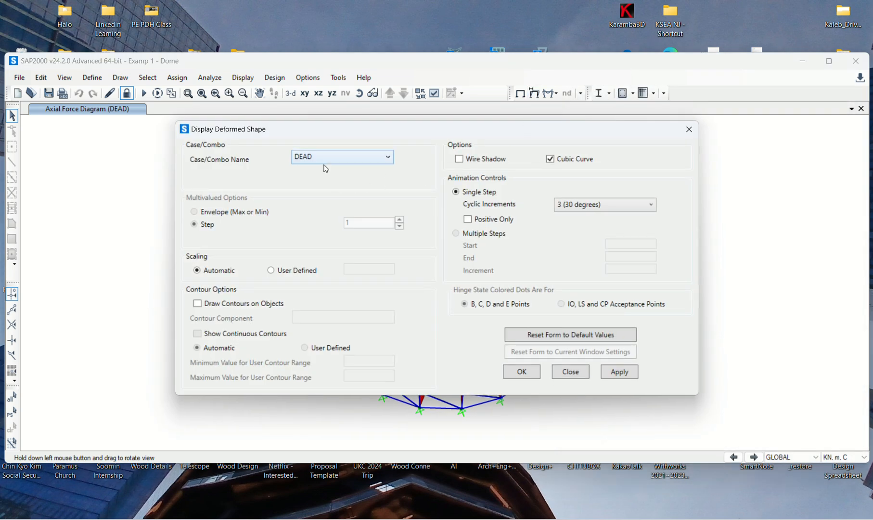
left_click(461, 160)
left_click(522, 372)
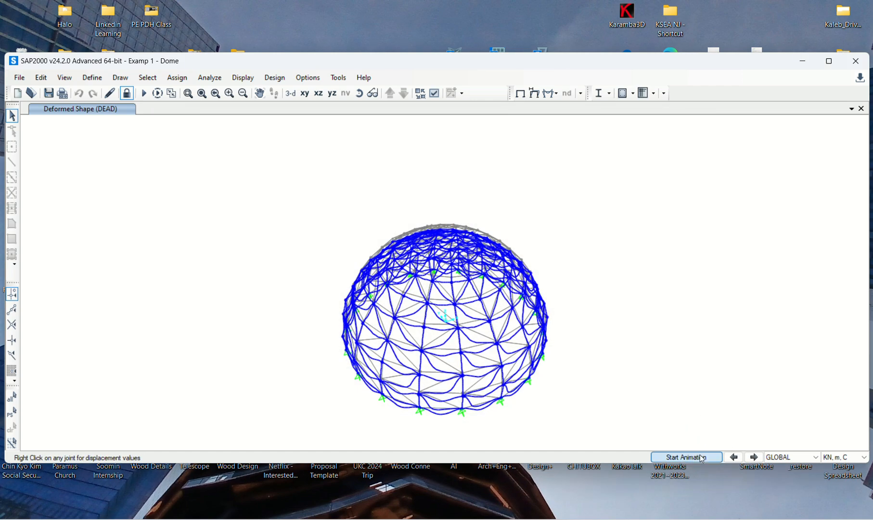
Play and stop the animation of the DEAD deformed shape, and inspect the deformation from a lower angle.
left_click(712, 456)
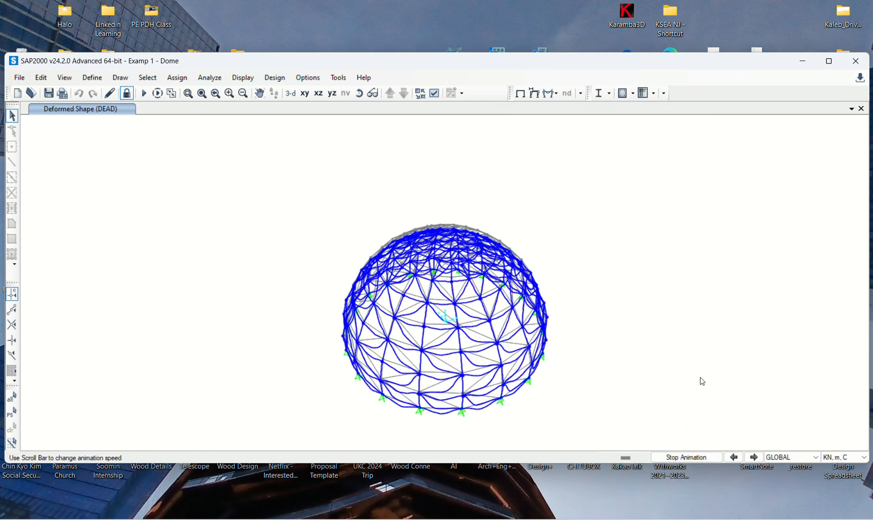
left_click(700, 457)
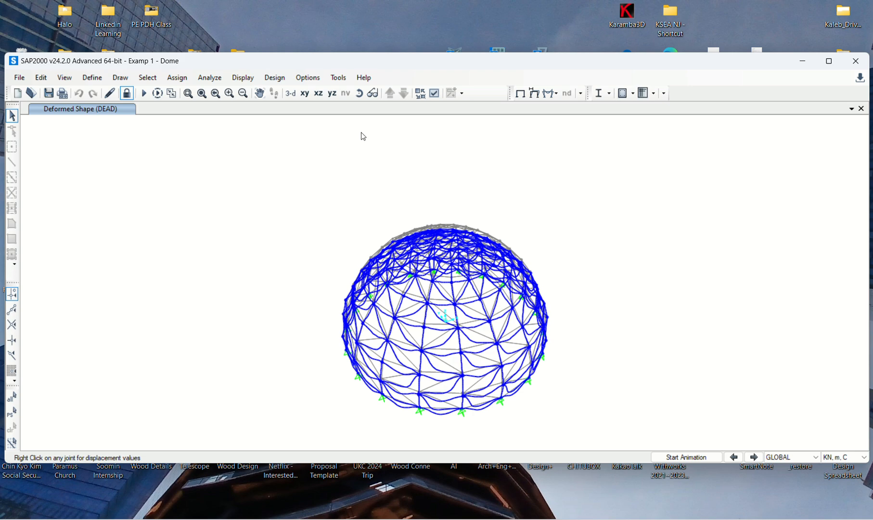
left_click(356, 94)
left_click_drag(589, 292, 378, 266)
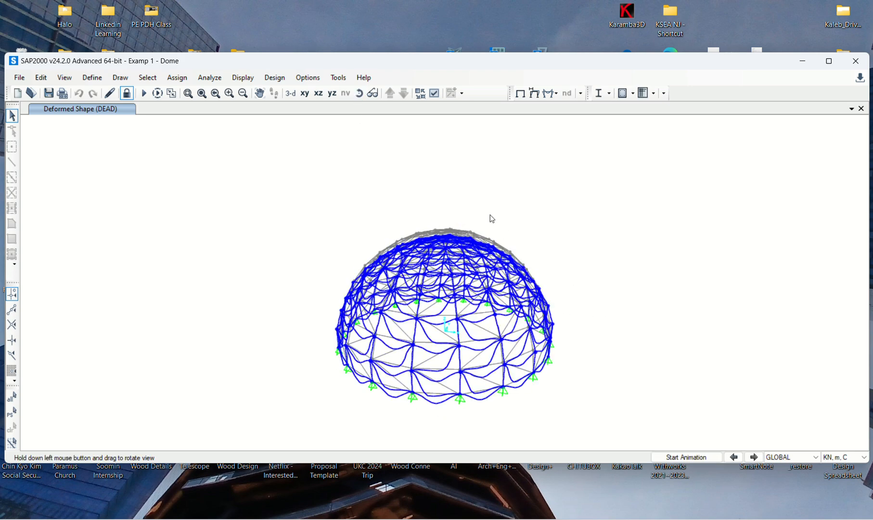